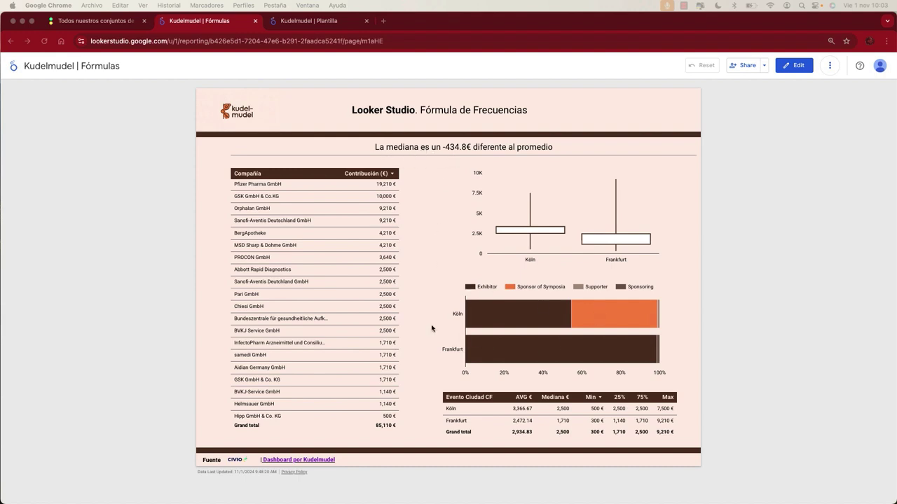
- Open the "Conflictos de intereses en pediatría" dataset page on the Civio data site and try its download option
{"action": "left_click", "coordinate": [453, 410]}
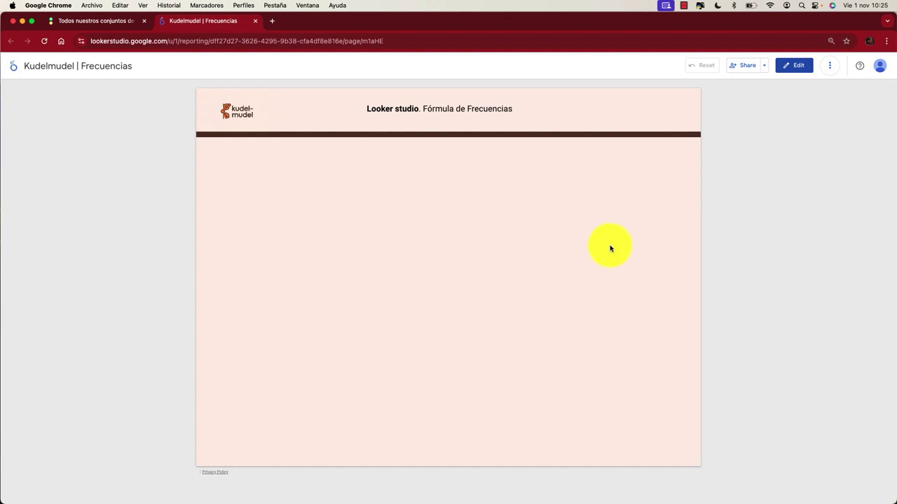
{"action": "left_click", "coordinate": [123, 26]}
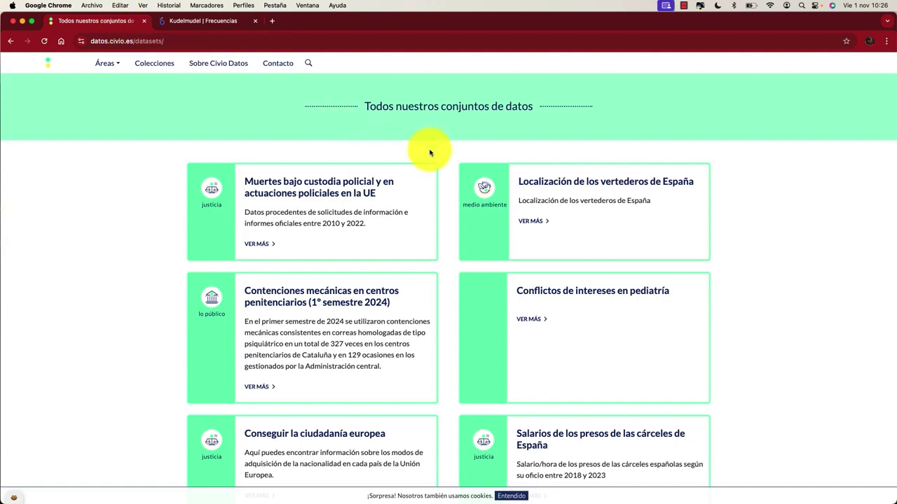
{"action": "scroll", "coordinate": [441, 165], "scroll_direction": "down", "scroll_amount": 3}
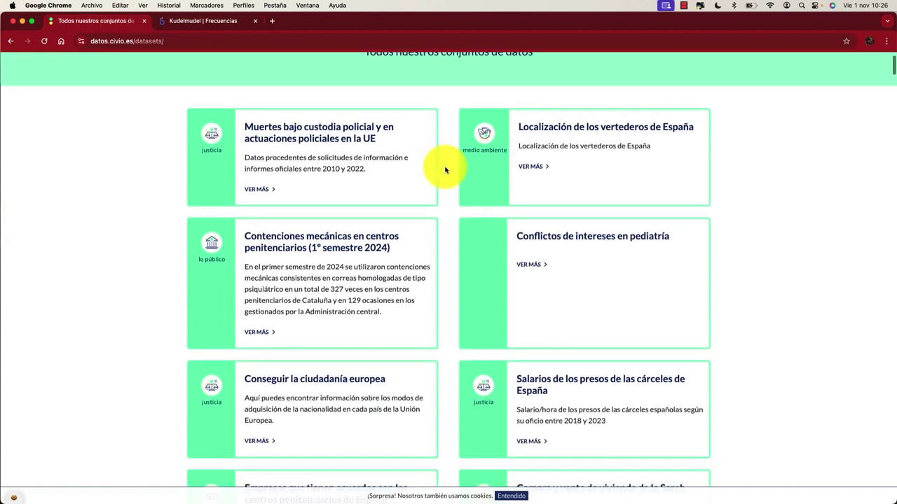
{"action": "left_click", "coordinate": [550, 220]}
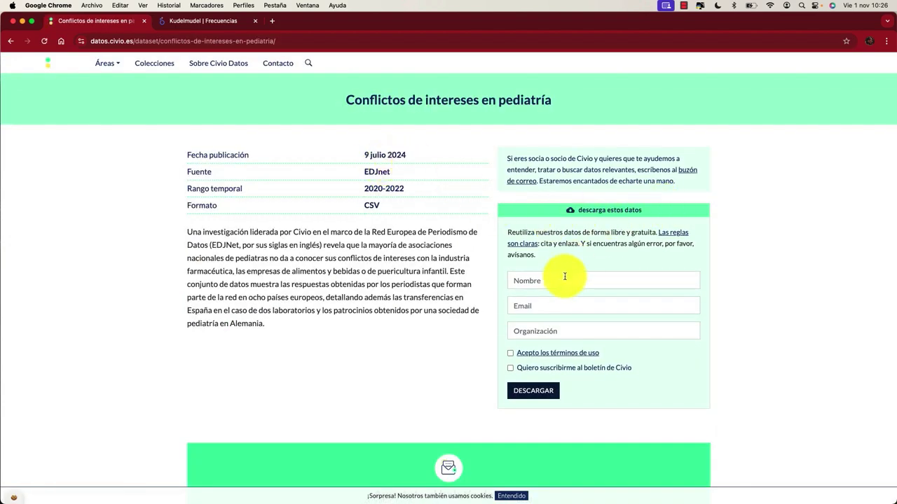
{"action": "left_click", "coordinate": [536, 397]}
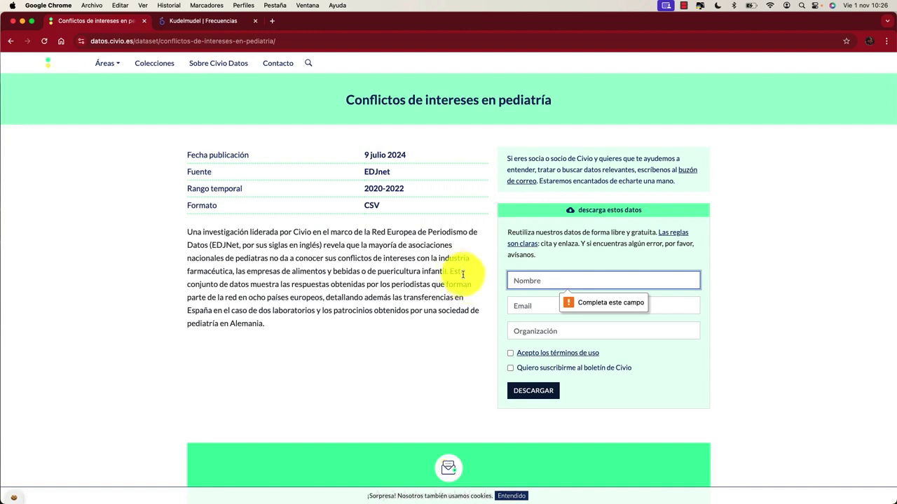
{"action": "left_click", "coordinate": [352, 246]}
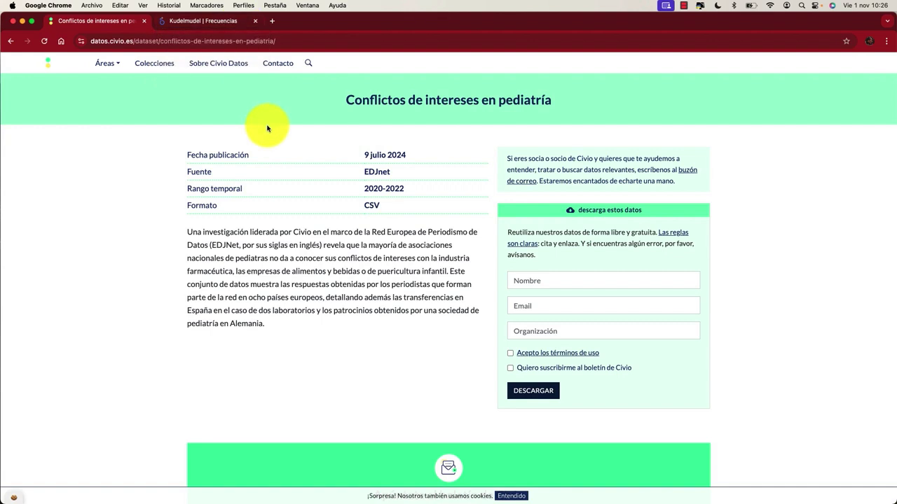
- Switch to the Looker Studio report, start editing, and add the "Transferencias - Alemania" worksheet of the "Conflictos de intereses" Google Sheet as data
{"action": "left_click", "coordinate": [223, 20]}
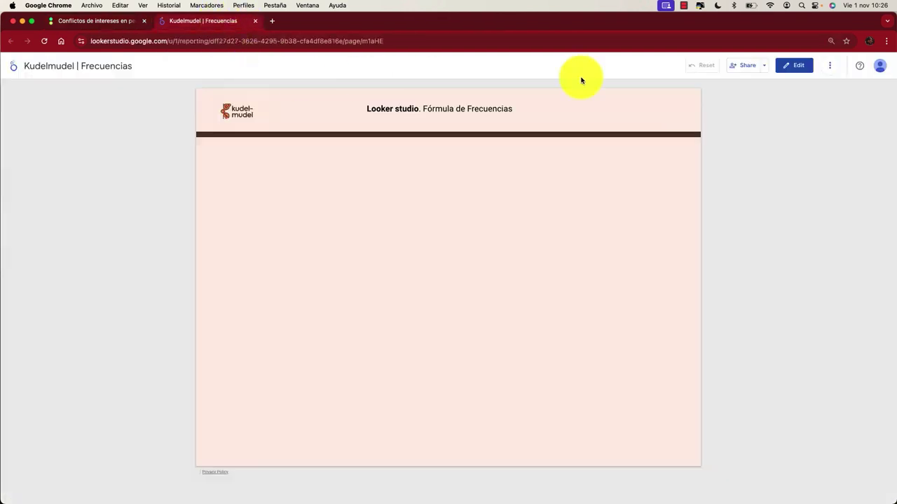
{"action": "left_click", "coordinate": [792, 65]}
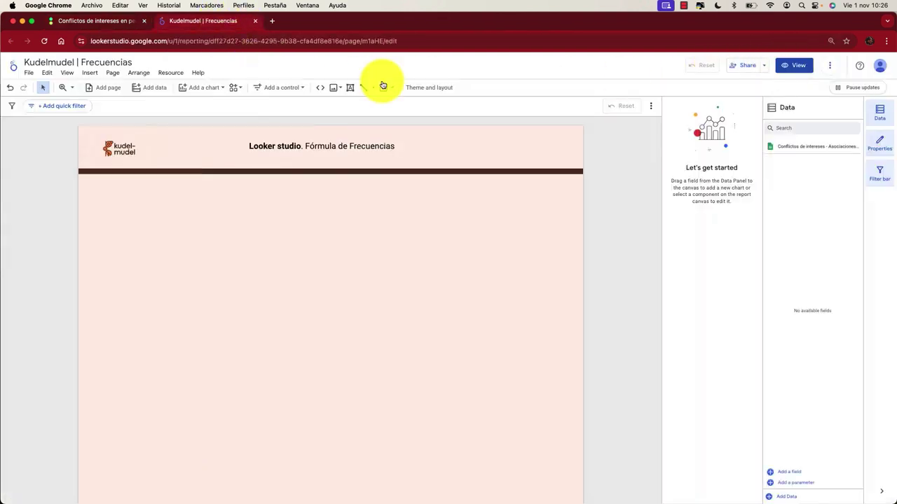
{"action": "left_click", "coordinate": [148, 89]}
{"action": "left_click", "coordinate": [637, 325]}
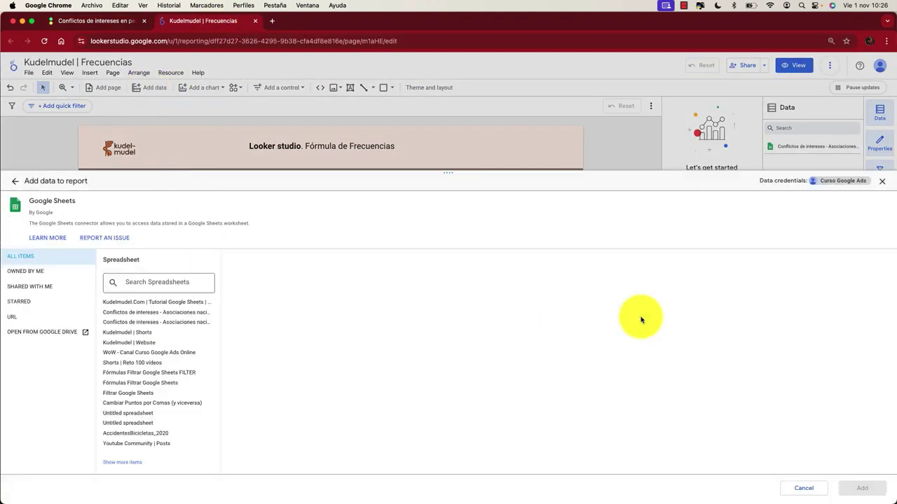
{"action": "left_click", "coordinate": [156, 315]}
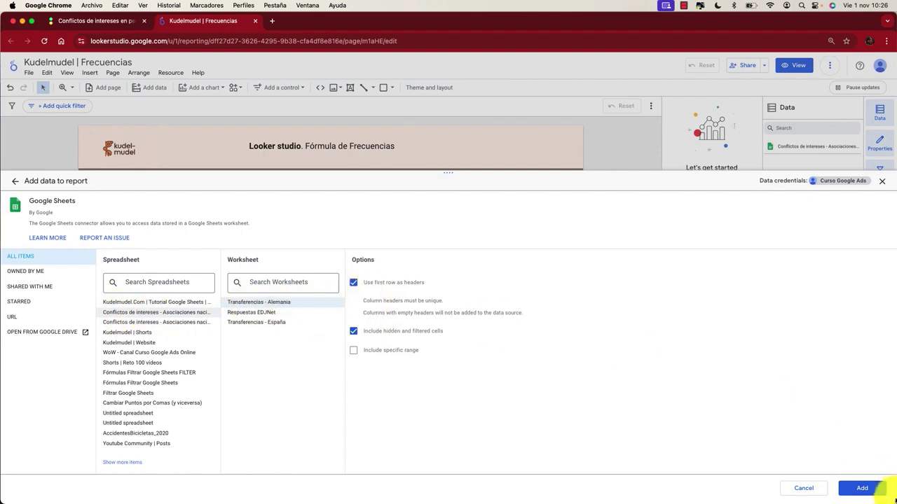
{"action": "left_click", "coordinate": [872, 495]}
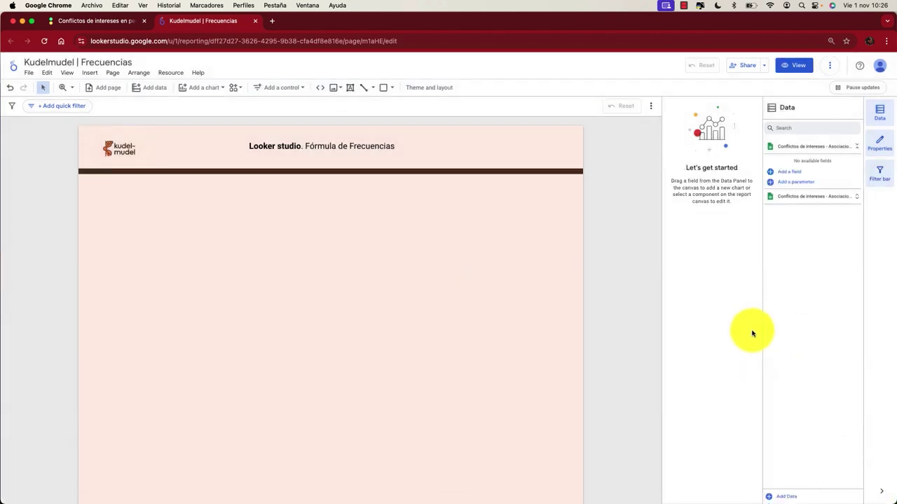
- Set the Contribución económica field in the newly added data source to the currency type EUR - Euro (€), keeping Sum as its aggregation
{"action": "left_click", "coordinate": [841, 199]}
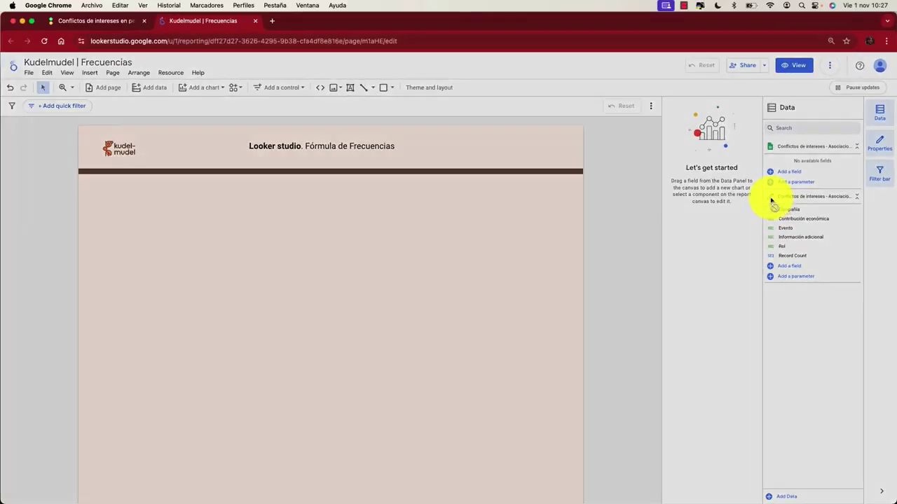
{"action": "left_click", "coordinate": [717, 184]}
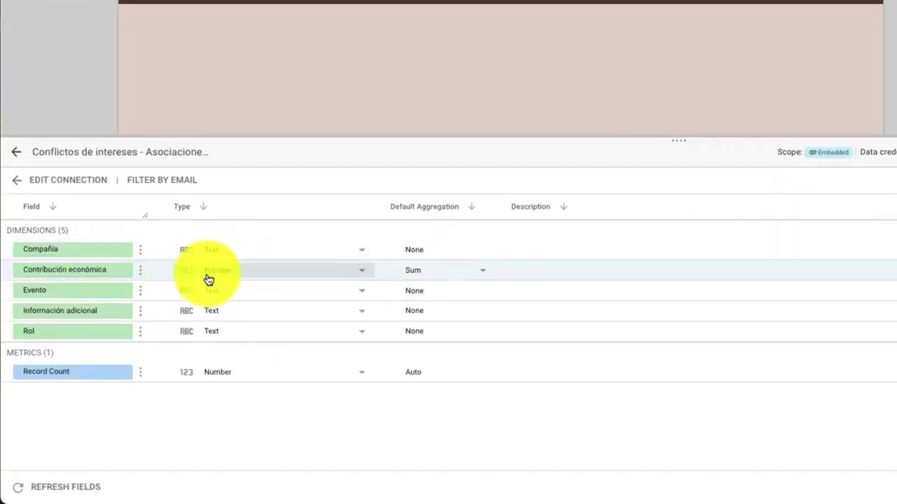
{"action": "left_click", "coordinate": [223, 280]}
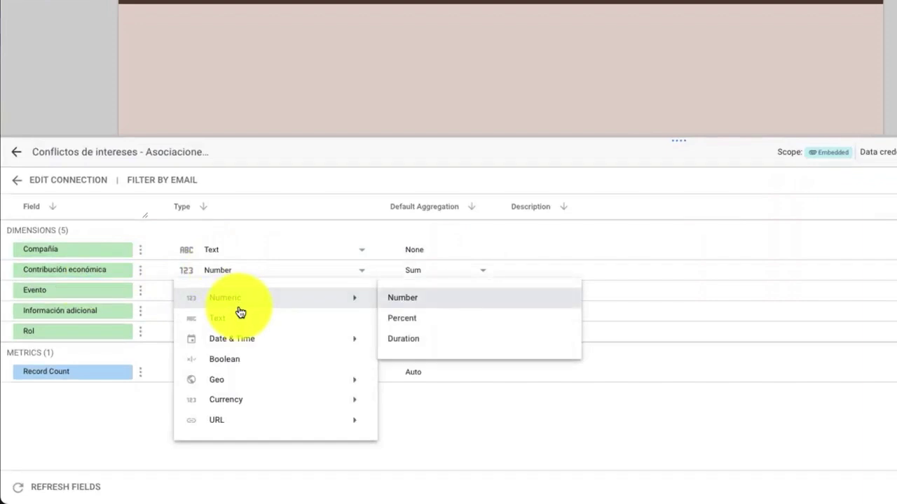
{"action": "mouse_move", "coordinate": [284, 405]}
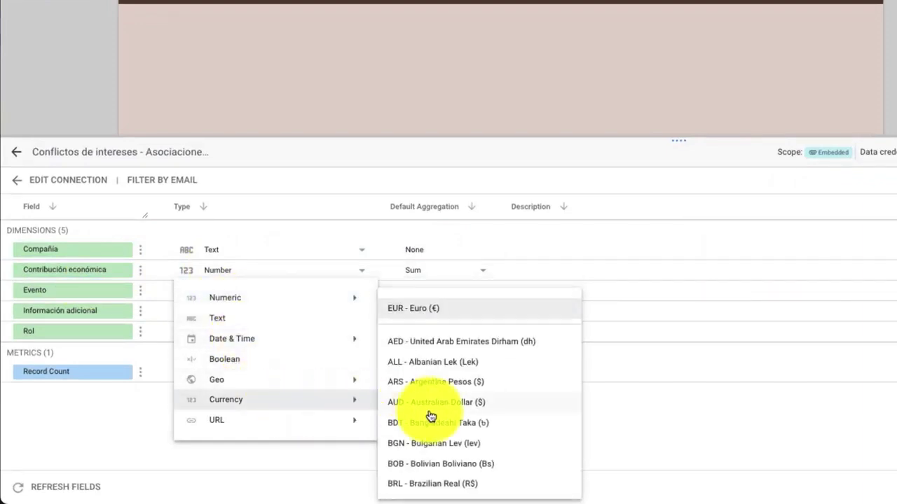
{"action": "left_click", "coordinate": [416, 312]}
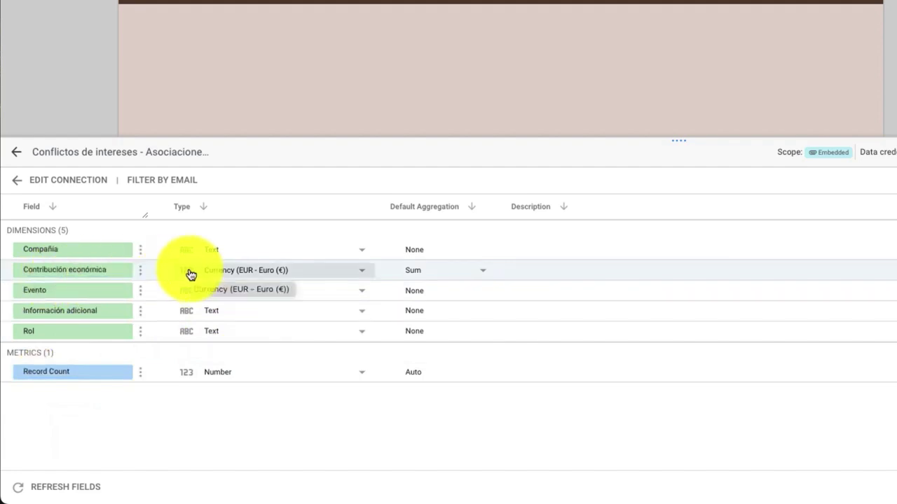
{"action": "left_click", "coordinate": [476, 279]}
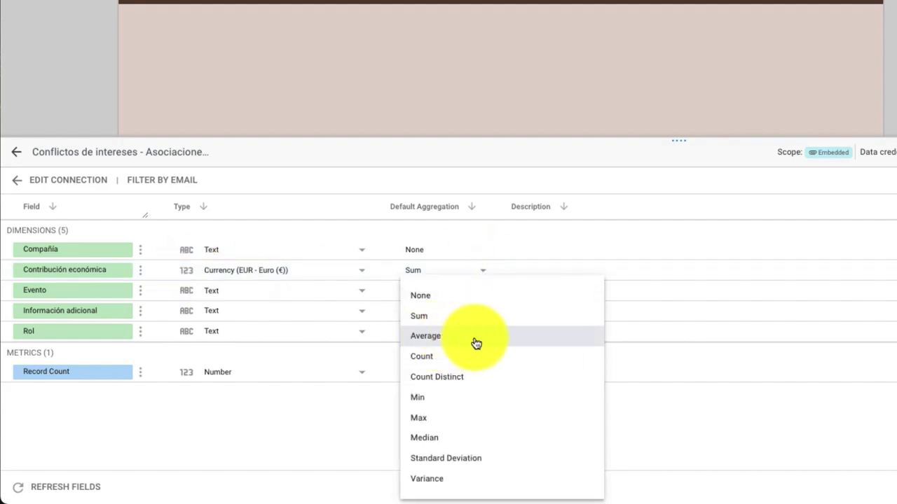
{"action": "left_click", "coordinate": [315, 452]}
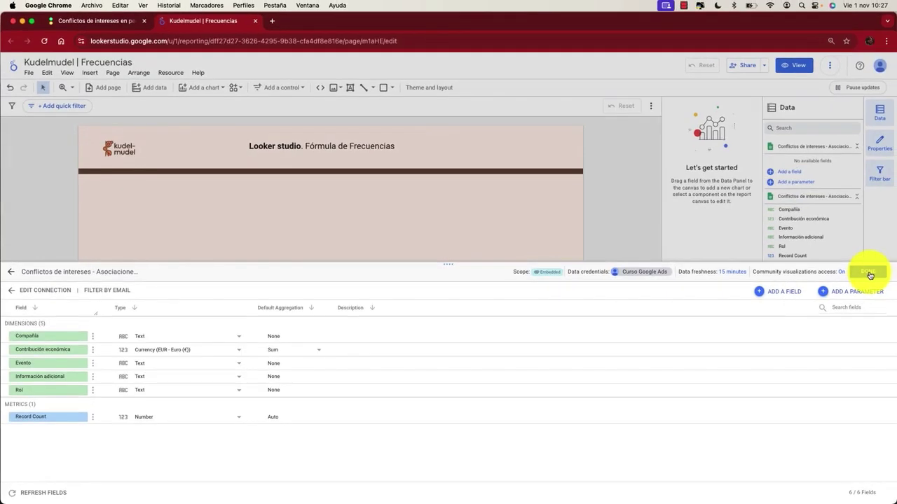
{"action": "left_click", "coordinate": [869, 273]}
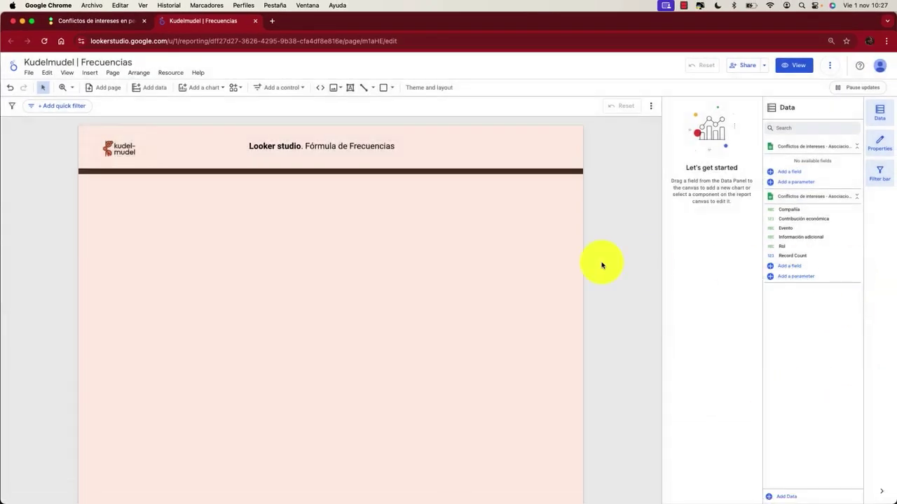
- Insert a table chart on the report page, place it just below the header band and enlarge it to fit all the company rows
{"action": "left_click", "coordinate": [215, 94]}
{"action": "left_click", "coordinate": [190, 120]}
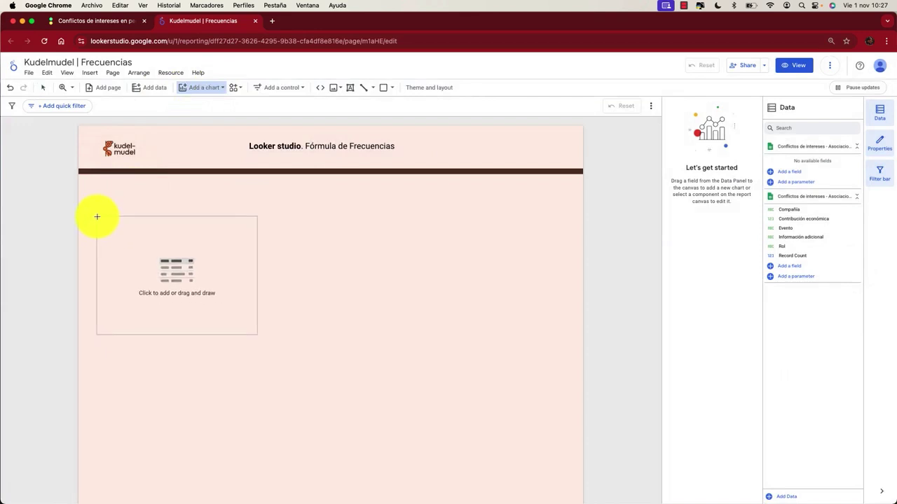
{"action": "key", "text": "Escape"}
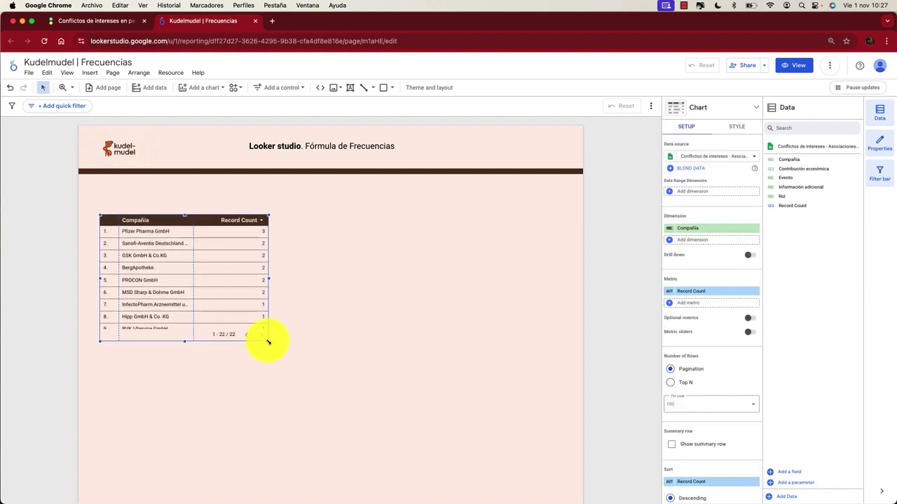
{"action": "left_click_drag", "start_coordinate": [268, 342], "coordinate": [252, 431]}
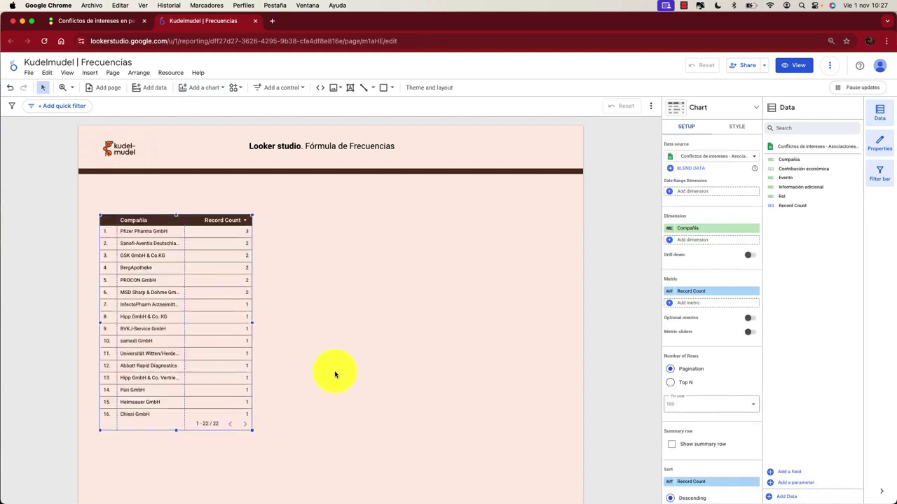
{"action": "mouse_move", "coordinate": [190, 226]}
{"action": "left_mouse_down"}
{"action": "mouse_move", "coordinate": [187, 206]}
{"action": "mouse_move", "coordinate": [189, 215]}
{"action": "left_mouse_up"}
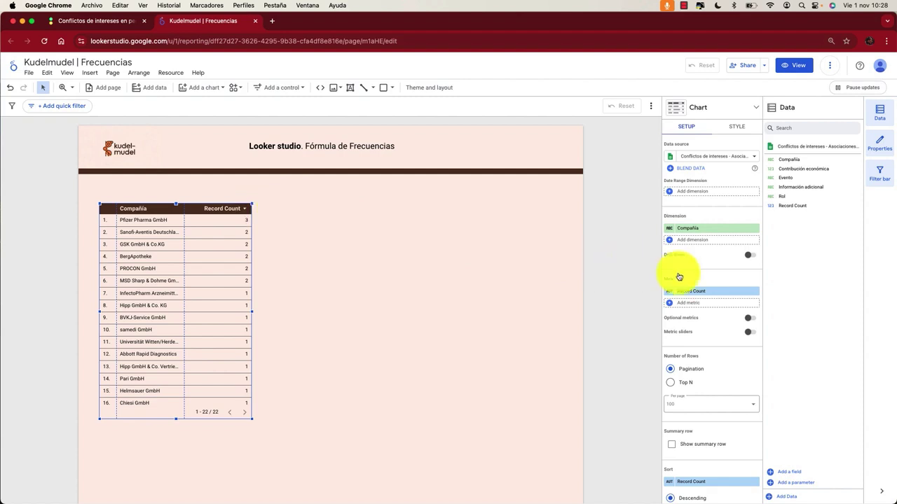
{"action": "scroll", "coordinate": [733, 349], "scroll_direction": "down", "scroll_amount": 3}
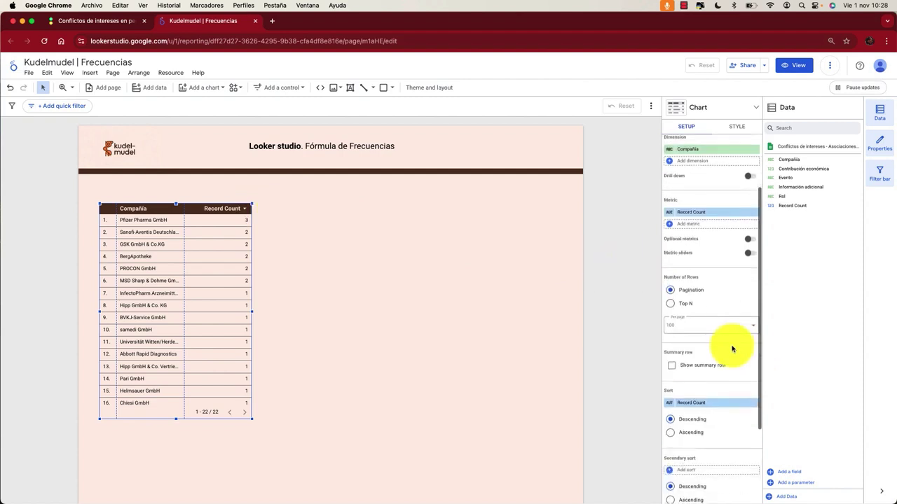
{"action": "mouse_move", "coordinate": [197, 208]}
{"action": "left_mouse_down"}
{"action": "mouse_move", "coordinate": [180, 190]}
{"action": "mouse_move", "coordinate": [189, 193]}
{"action": "left_mouse_up"}
{"action": "left_click_drag", "start_coordinate": [246, 399], "coordinate": [238, 478]}
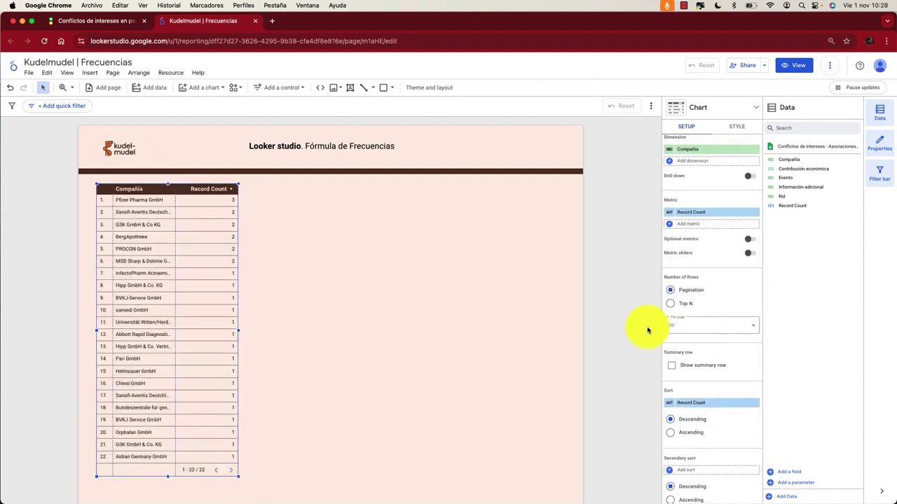
- Set the table's number of rows to Top N and show the summary row
{"action": "left_click", "coordinate": [669, 304]}
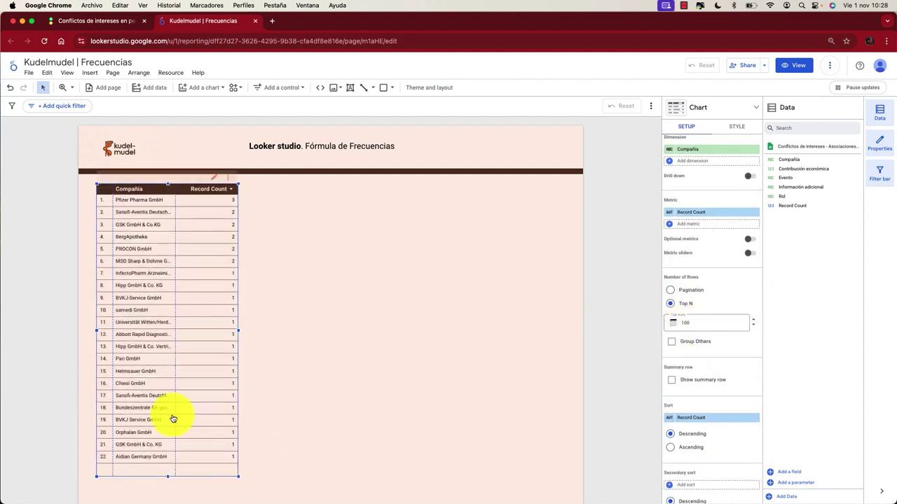
{"action": "left_click", "coordinate": [673, 380]}
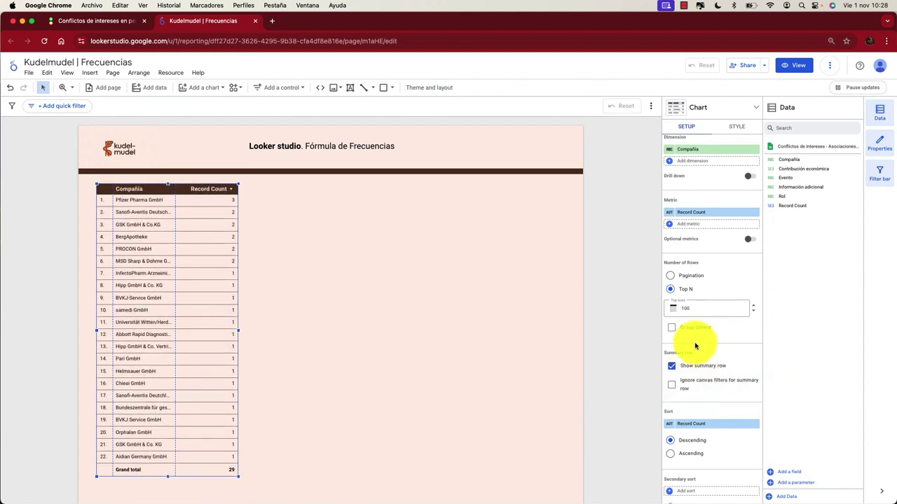
{"action": "scroll", "coordinate": [695, 345], "scroll_direction": "down", "scroll_amount": 4}
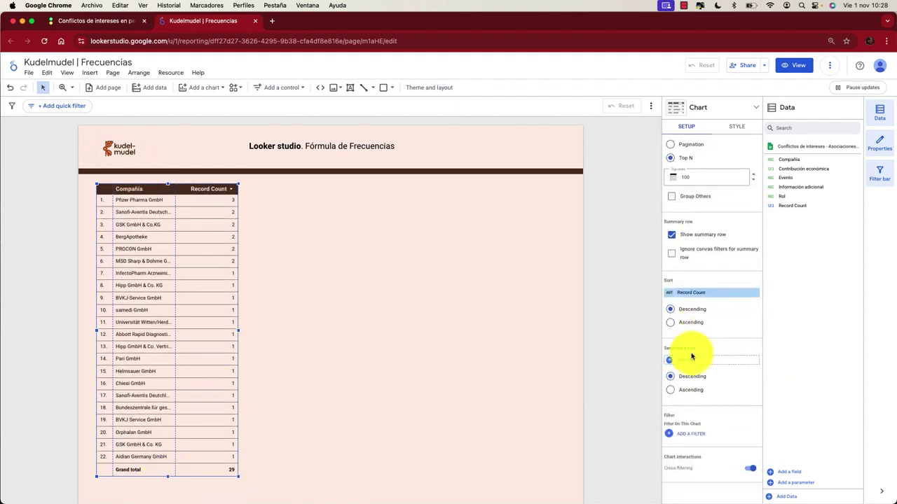
- Turn off the row numbers in the table's body
{"action": "left_click", "coordinate": [736, 126]}
{"action": "scroll", "coordinate": [726, 246], "scroll_direction": "up", "scroll_amount": 2}
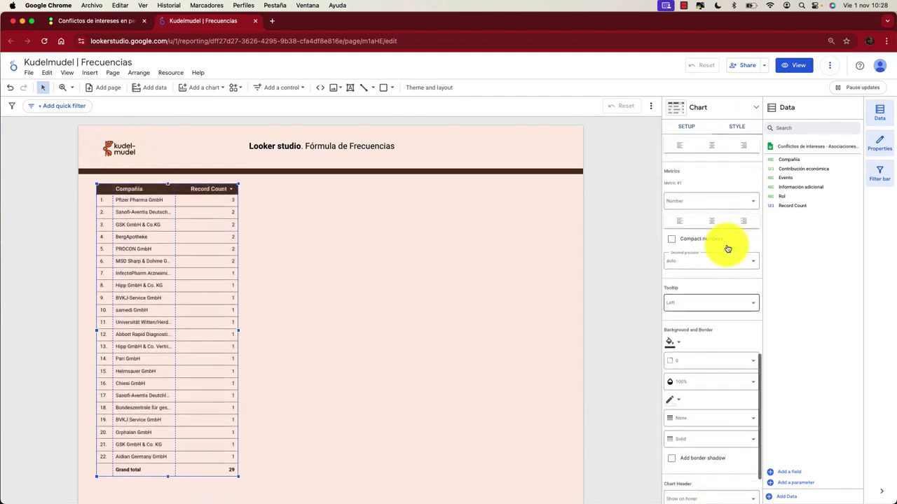
{"action": "scroll", "coordinate": [726, 247], "scroll_direction": "up", "scroll_amount": 6}
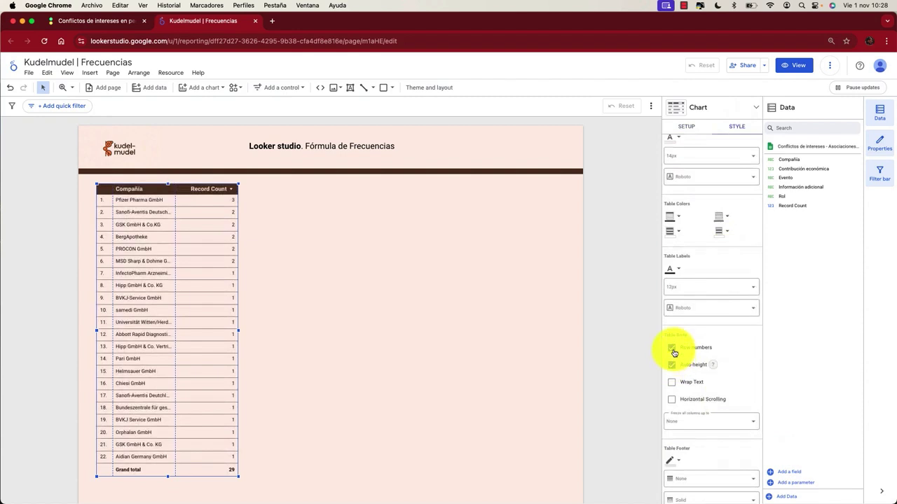
{"action": "left_click", "coordinate": [671, 348]}
{"action": "scroll", "coordinate": [674, 340], "scroll_direction": "up", "scroll_amount": 5}
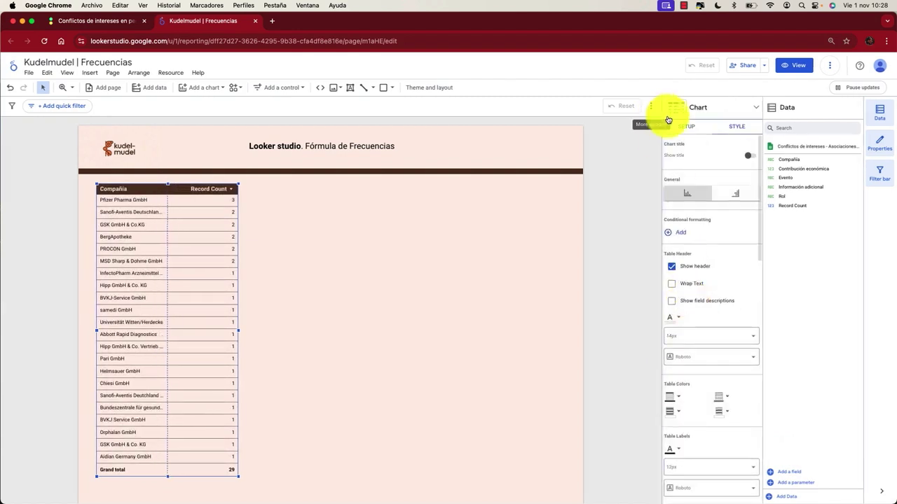
- Replace the table's Record Count metric with Contribución económica and widen that column slightly
{"action": "left_click", "coordinate": [688, 126]}
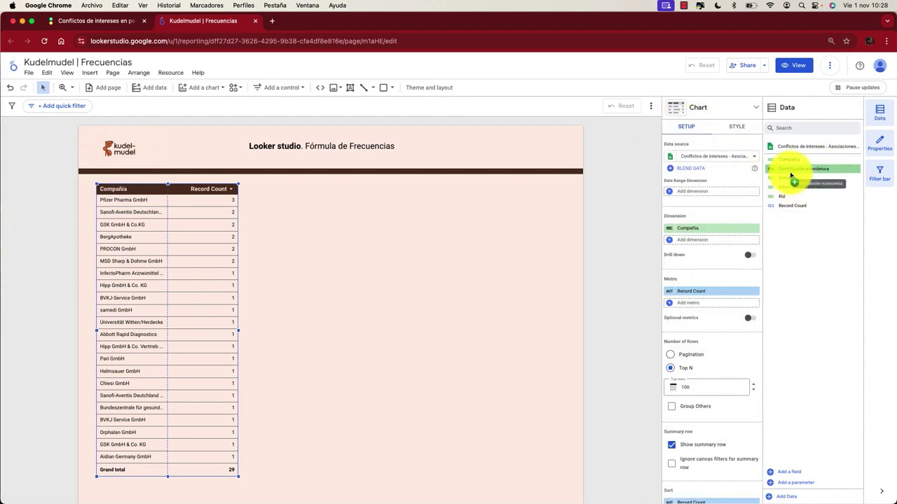
{"action": "left_click_drag", "start_coordinate": [791, 175], "coordinate": [695, 297]}
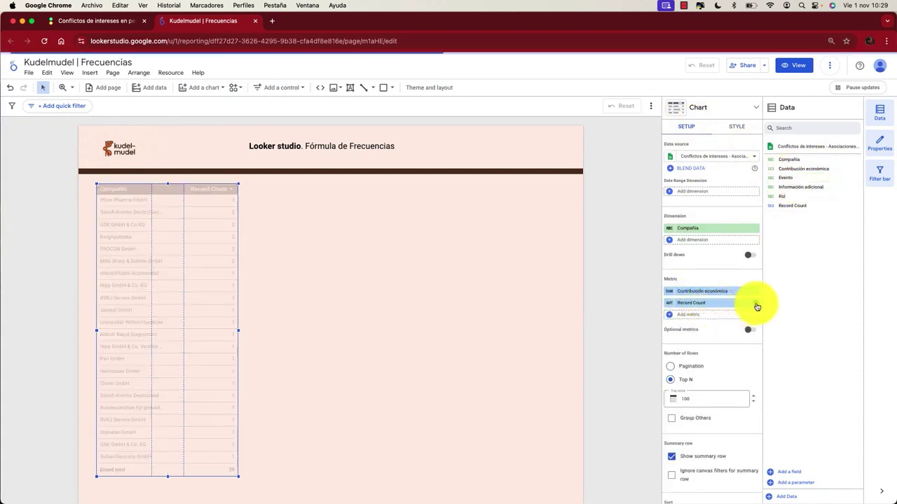
{"action": "left_click", "coordinate": [757, 306]}
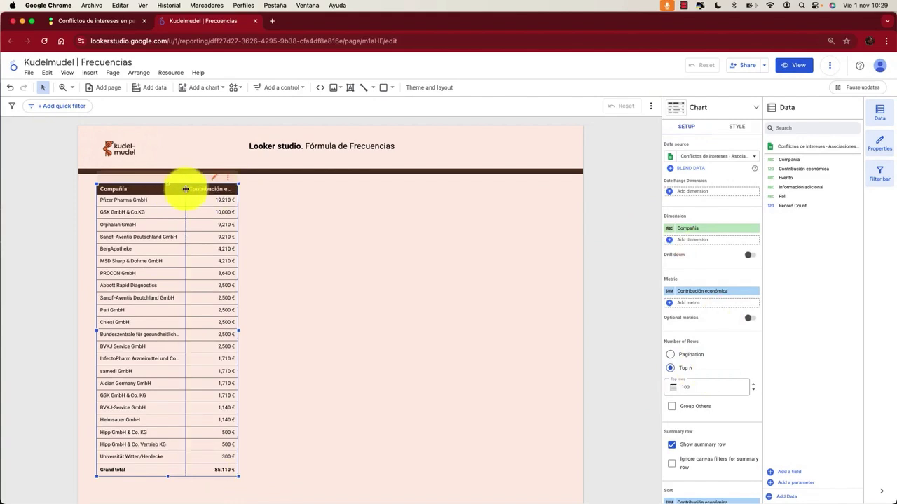
{"action": "left_click_drag", "start_coordinate": [185, 189], "coordinate": [177, 190]}
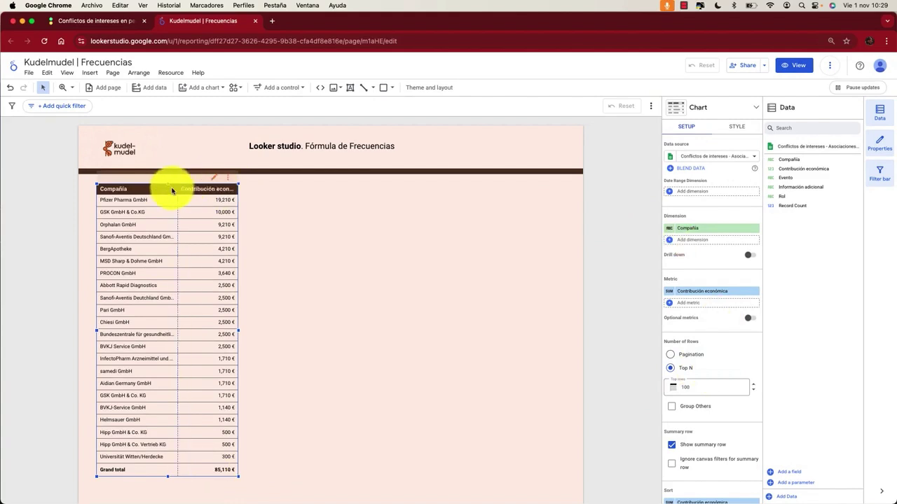
- Rename the company table's Contribución económica metric to Contribución (€)
{"action": "left_click", "coordinate": [671, 297]}
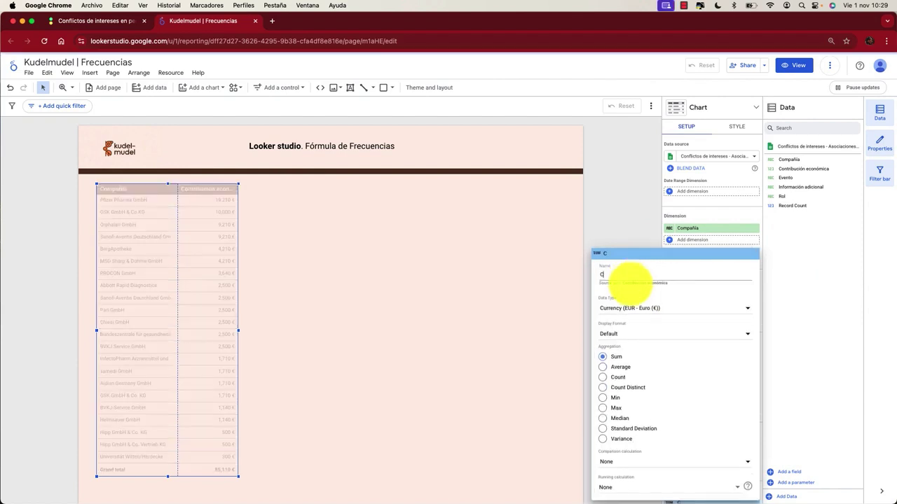
{"action": "type", "text": "Contribución ("}
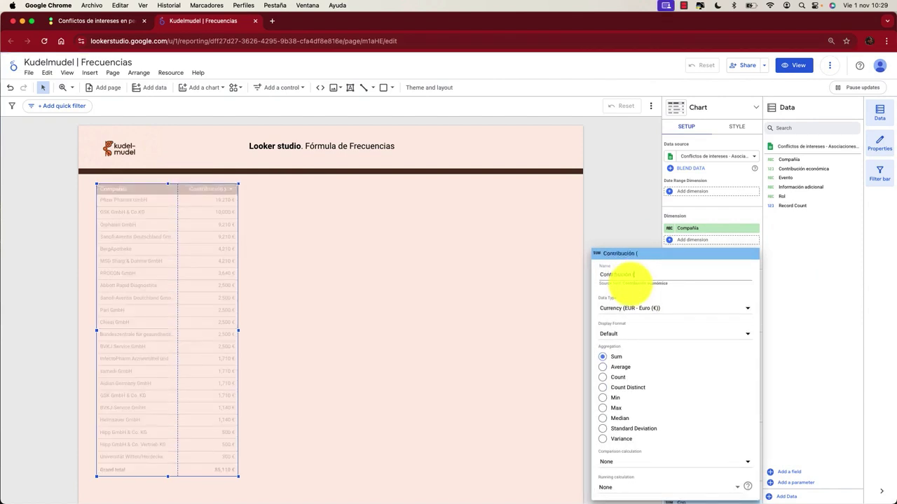
{"action": "type", "text": "€)"}
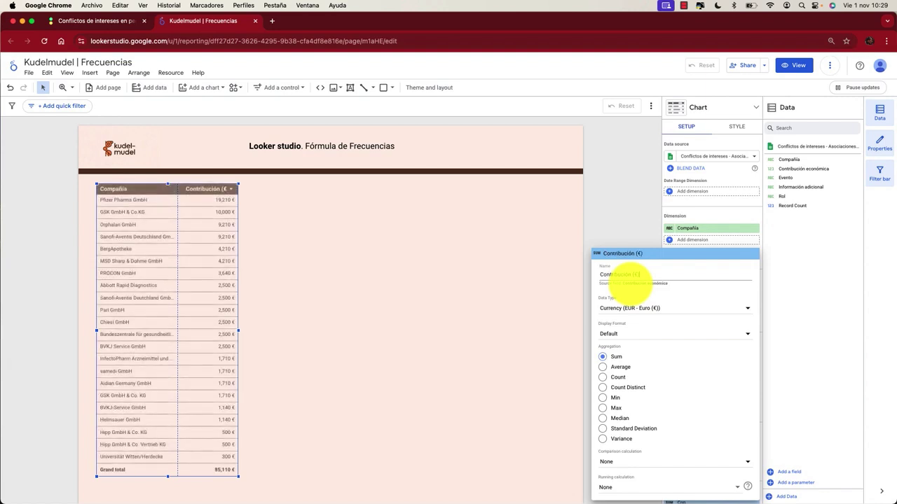
{"action": "left_click", "coordinate": [631, 283]}
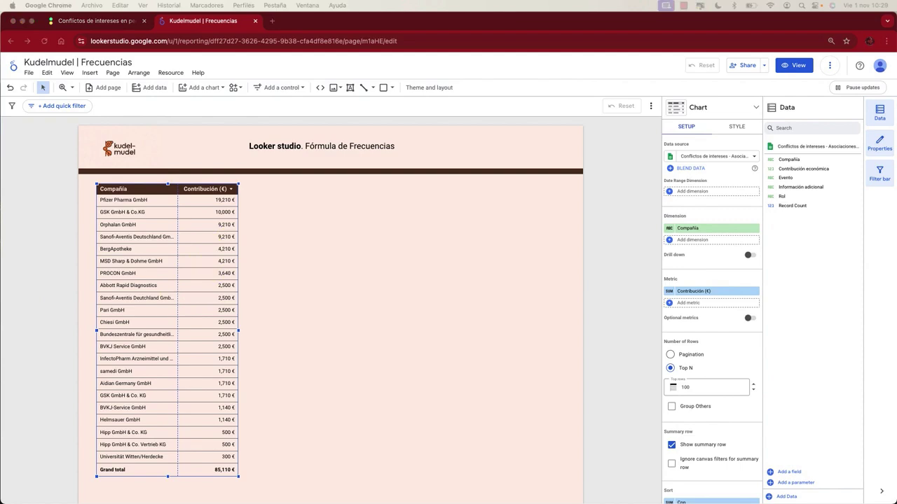
- Insert a second table chart beside the company table, widen it almost to the page's edge and shorten it
{"action": "left_click", "coordinate": [219, 112]}
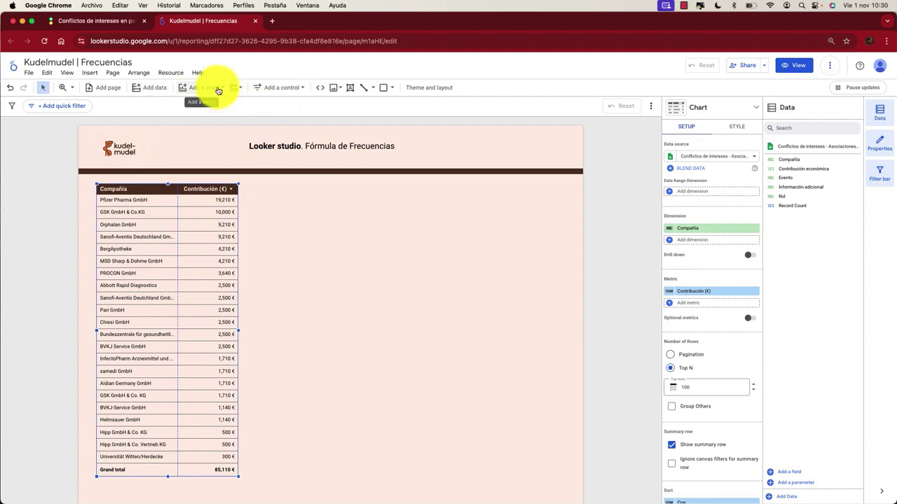
{"action": "left_click", "coordinate": [218, 89]}
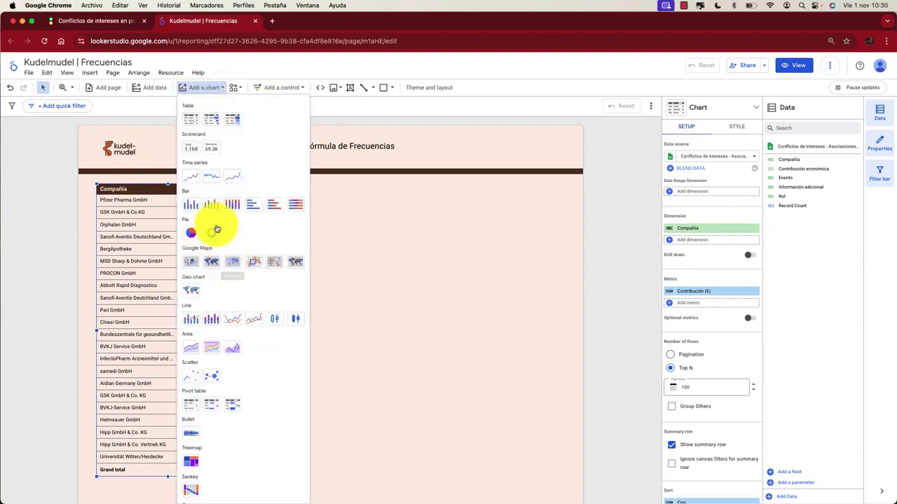
{"action": "left_click", "coordinate": [191, 119]}
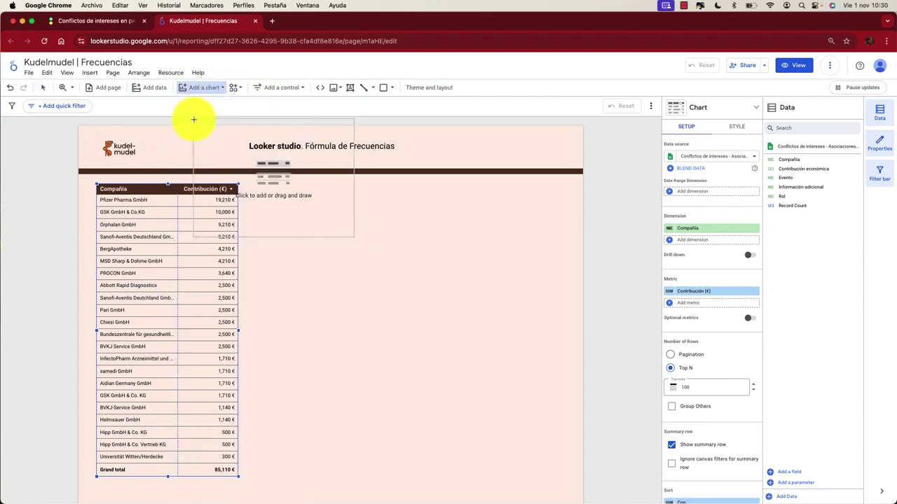
{"action": "left_click", "coordinate": [268, 185]}
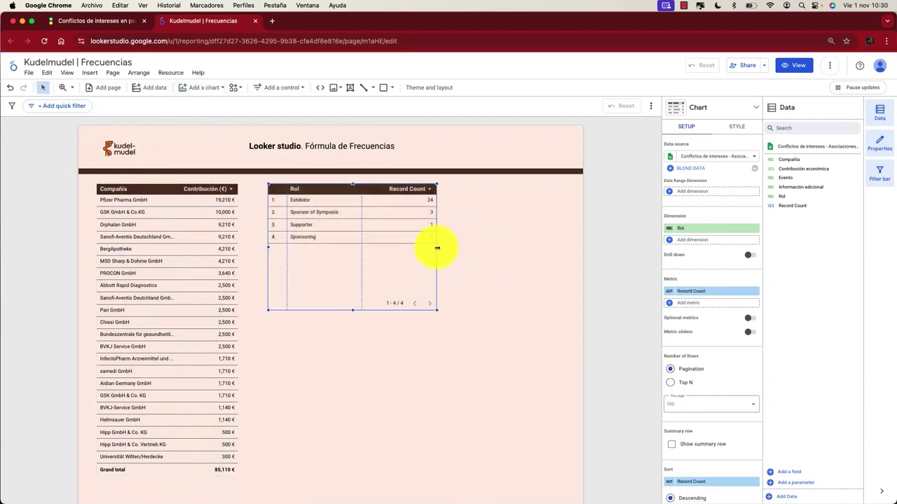
{"action": "left_click_drag", "start_coordinate": [437, 249], "coordinate": [576, 250]}
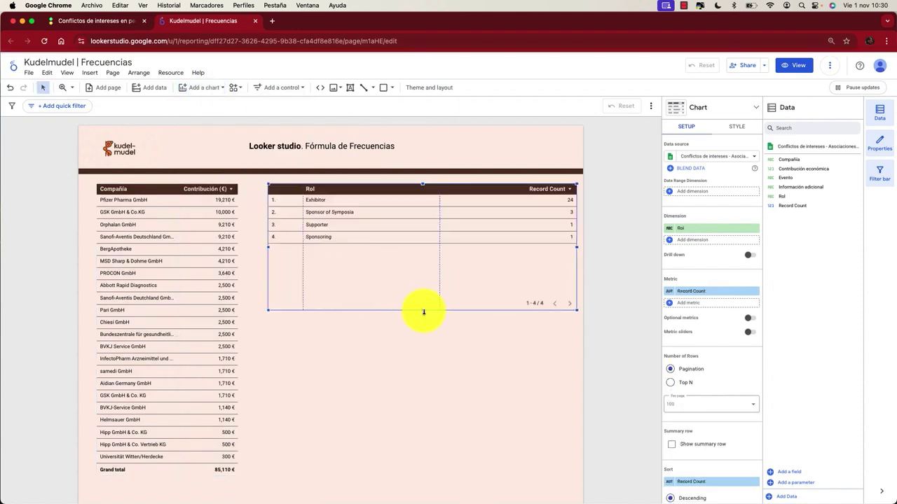
{"action": "left_click_drag", "start_coordinate": [422, 310], "coordinate": [425, 261]}
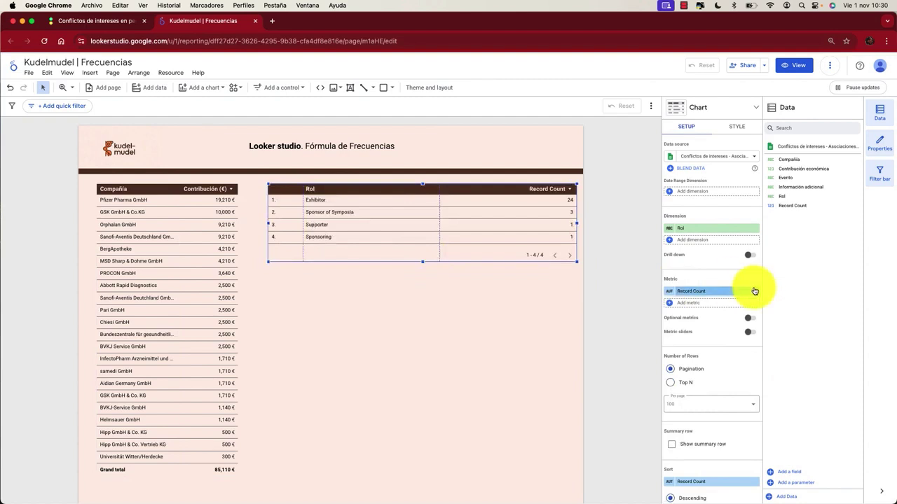
- Set the second table's only dimension to Compañía and its metric to Contribución económica, and make the table taller
{"action": "left_click_drag", "start_coordinate": [802, 161], "coordinate": [700, 230]}
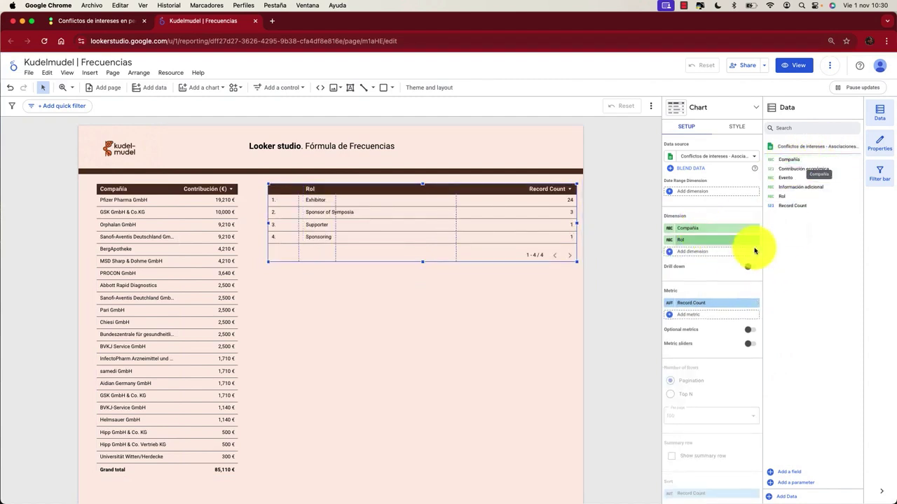
{"action": "left_click", "coordinate": [752, 241]}
{"action": "left_click_drag", "start_coordinate": [804, 169], "coordinate": [691, 275]}
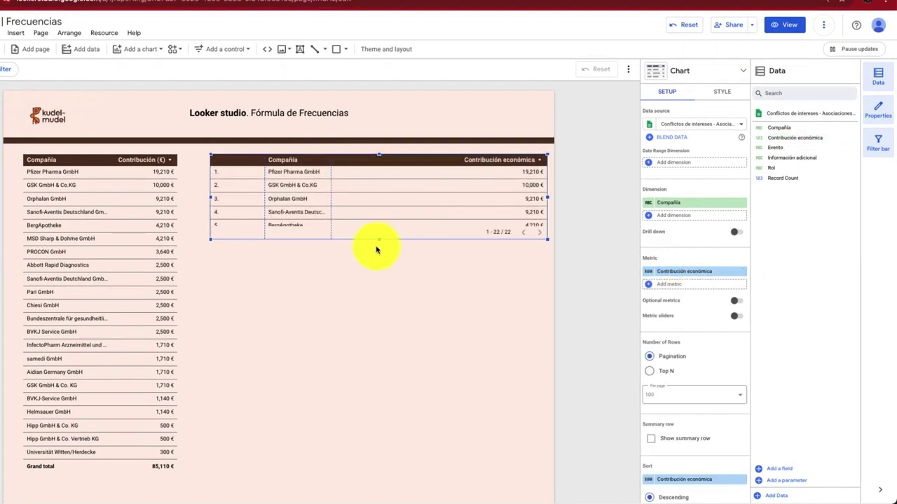
{"action": "left_click_drag", "start_coordinate": [378, 241], "coordinate": [386, 294]}
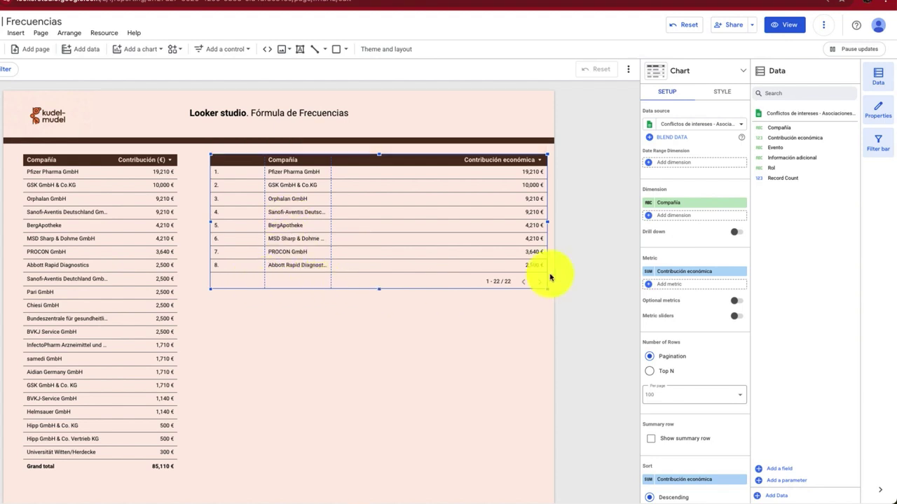
- Replace the second table's dimension with Evento, narrow the table and widen its Evento column
{"action": "left_click_drag", "start_coordinate": [778, 168], "coordinate": [688, 211]}
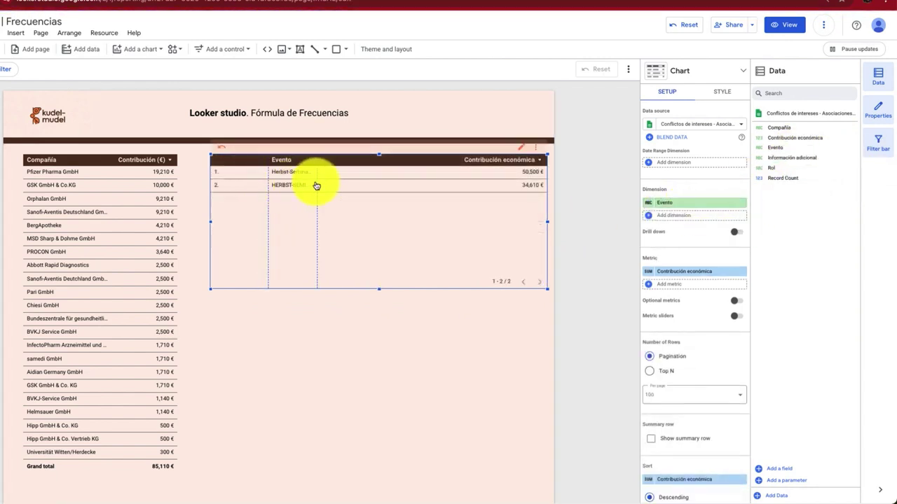
{"action": "left_click_drag", "start_coordinate": [318, 183], "coordinate": [387, 187]}
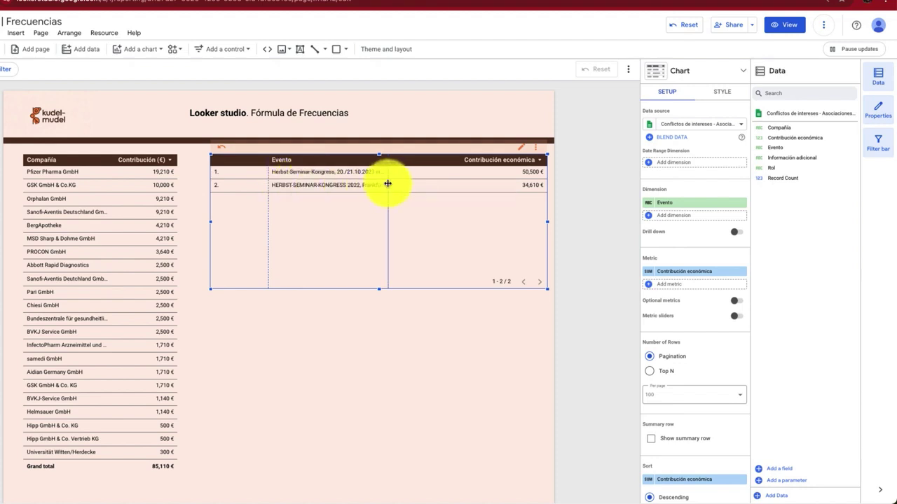
{"action": "left_click_drag", "start_coordinate": [388, 184], "coordinate": [353, 185]}
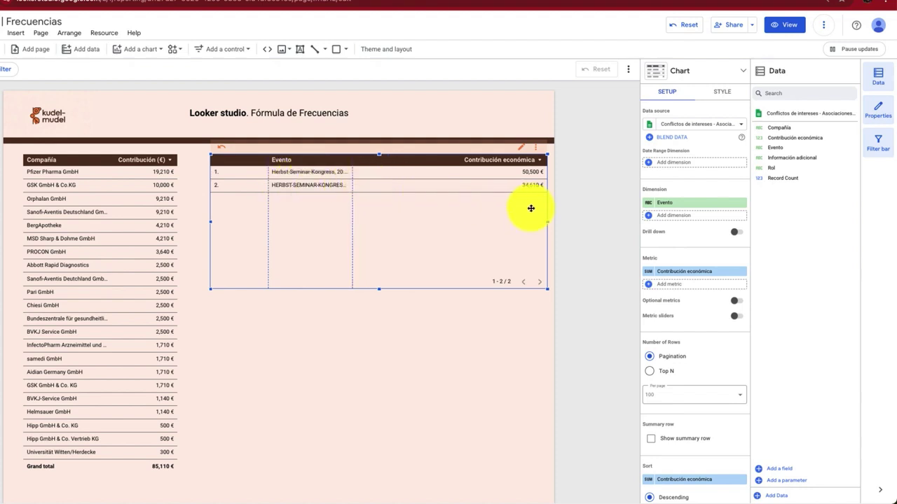
{"action": "left_click_drag", "start_coordinate": [546, 222], "coordinate": [474, 223]}
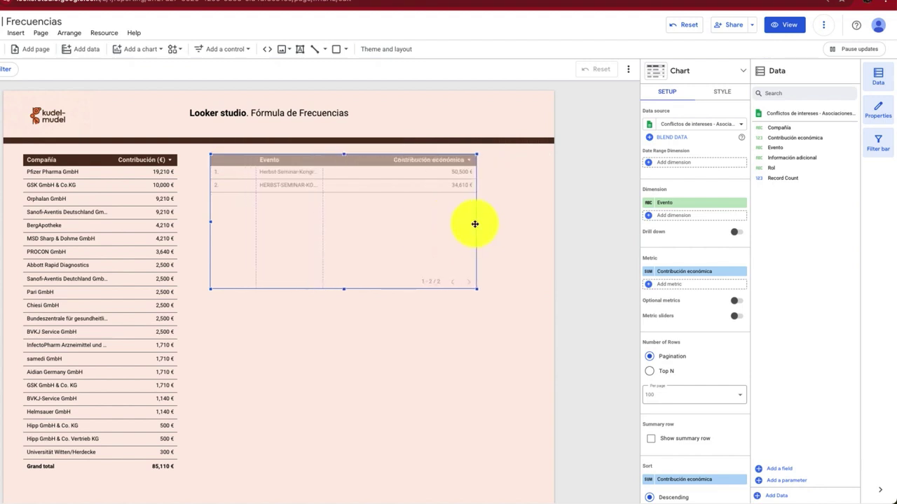
{"action": "left_click_drag", "start_coordinate": [323, 197], "coordinate": [353, 194]}
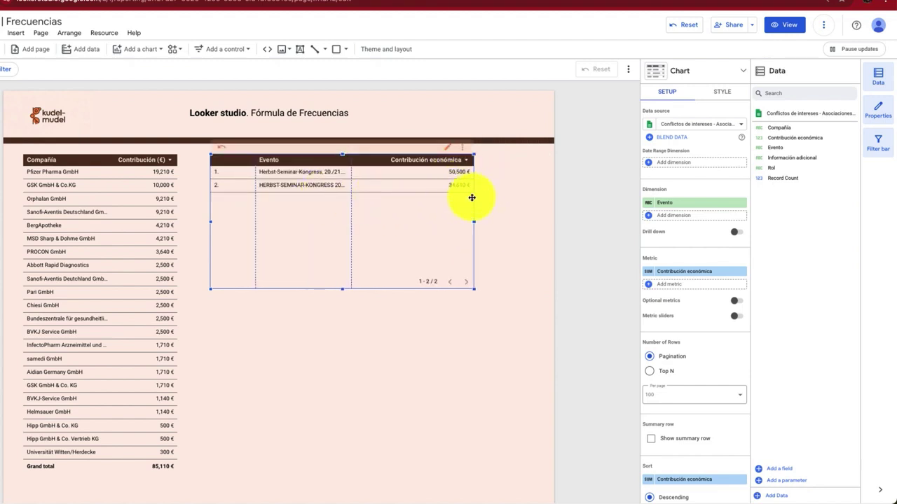
- Set the event table's number of rows to Top N and shorten the table to fit its event rows
{"action": "scroll", "coordinate": [682, 303], "scroll_direction": "down", "scroll_amount": 2}
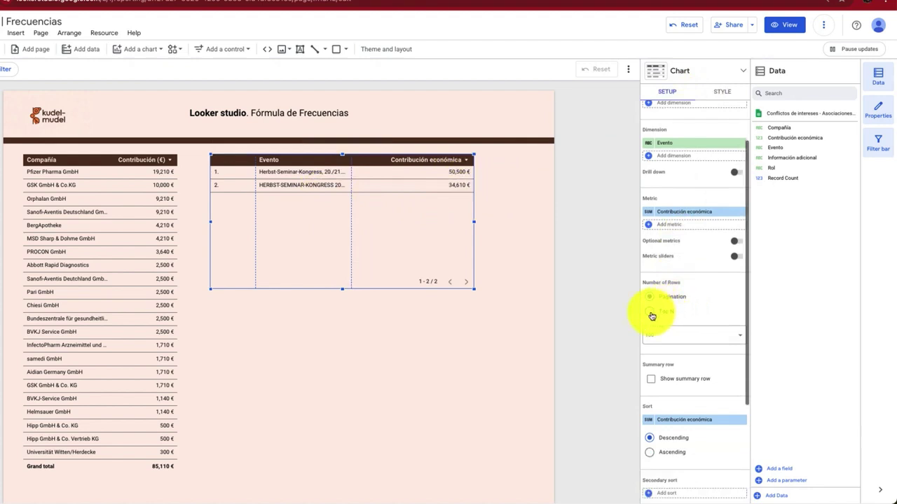
{"action": "left_click", "coordinate": [650, 312]}
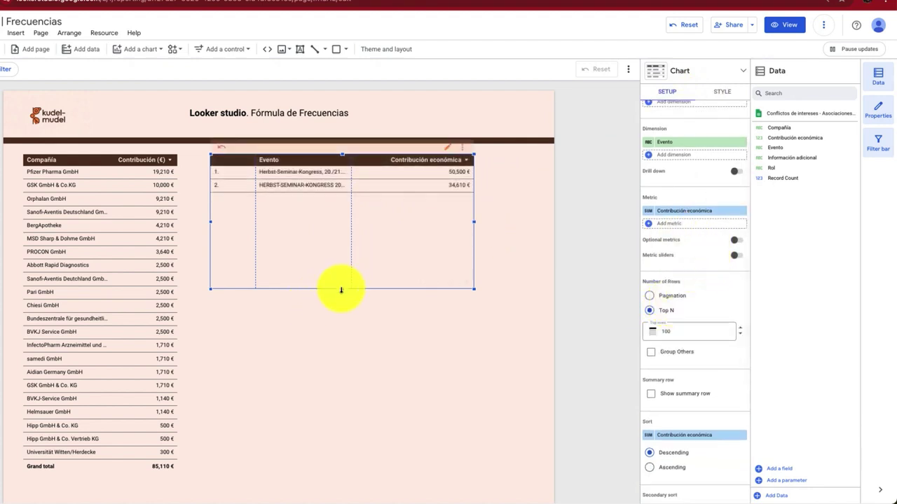
{"action": "left_click_drag", "start_coordinate": [342, 288], "coordinate": [349, 206]}
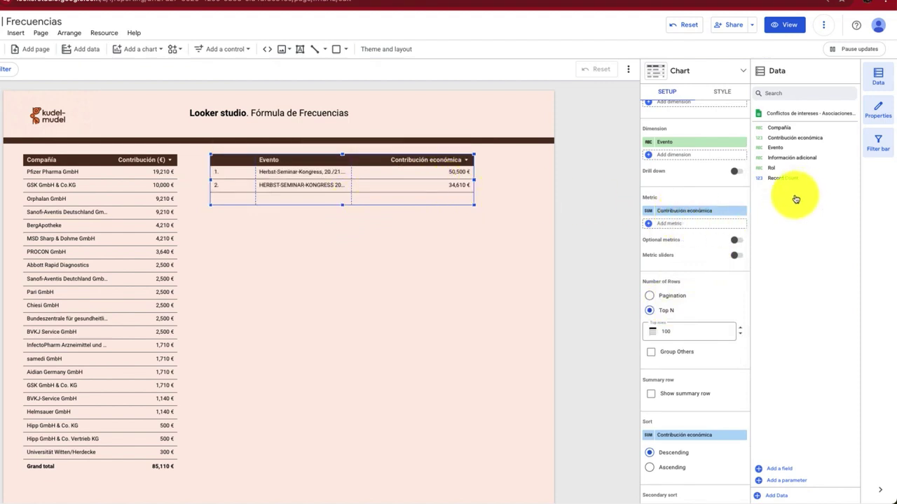
- Add Contribución económica to the event table as a second metric, aggregated as Average
{"action": "left_click_drag", "start_coordinate": [772, 140], "coordinate": [651, 226]}
{"action": "left_click", "coordinate": [651, 224]}
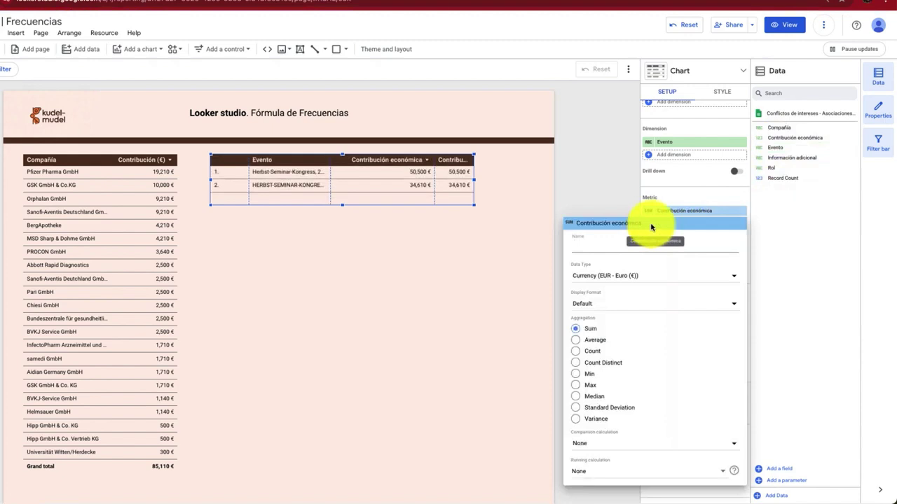
{"action": "left_click", "coordinate": [578, 342]}
{"action": "left_click", "coordinate": [516, 304]}
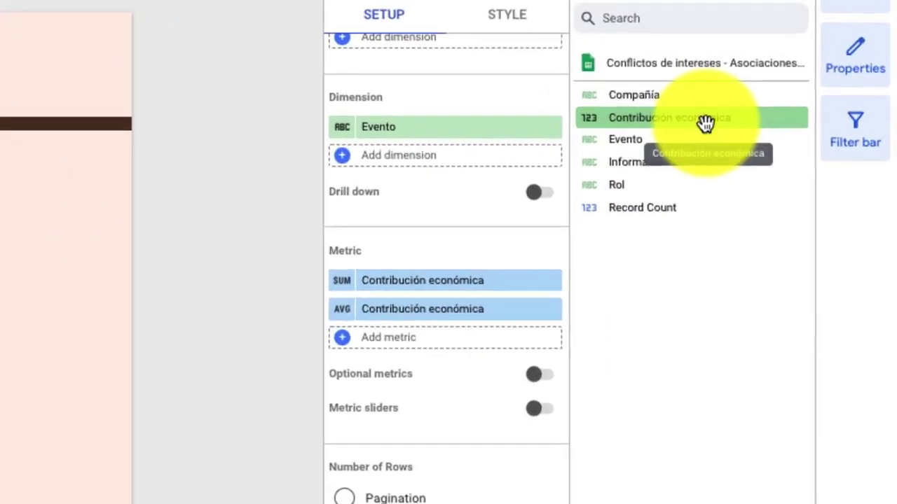
- Add Contribución económica to the event table as a third metric, aggregated as Median
{"action": "left_click_drag", "start_coordinate": [718, 121], "coordinate": [461, 341]}
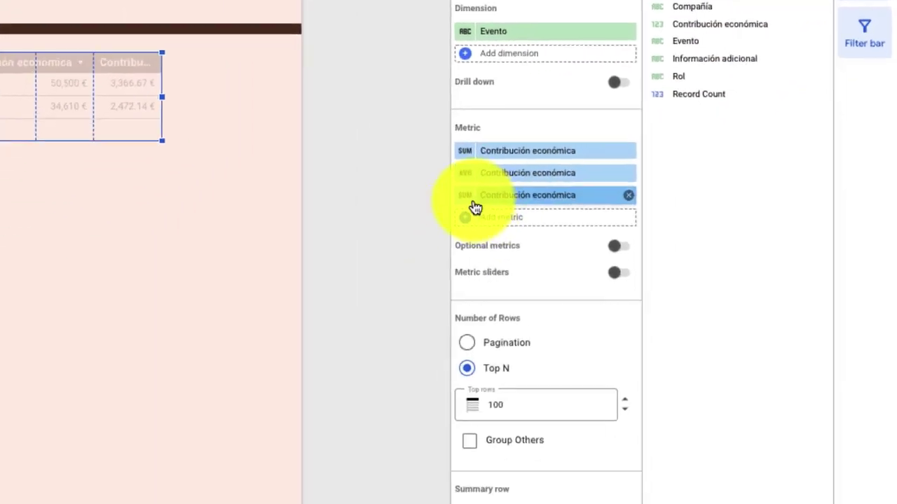
{"action": "left_click", "coordinate": [465, 195]}
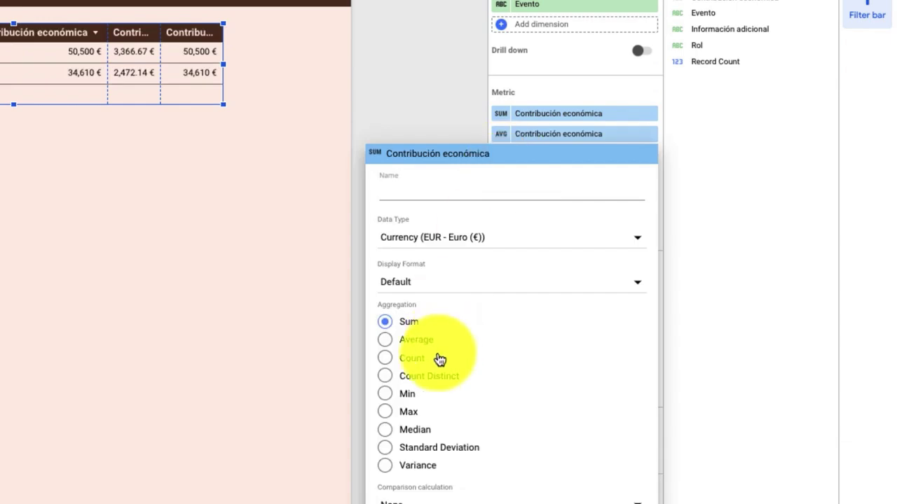
{"action": "left_click", "coordinate": [407, 430]}
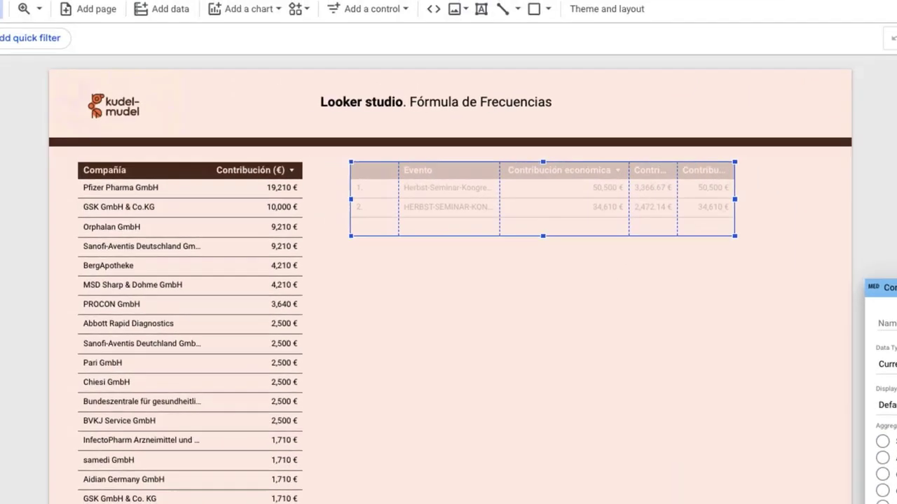
{"action": "left_click", "coordinate": [825, 288]}
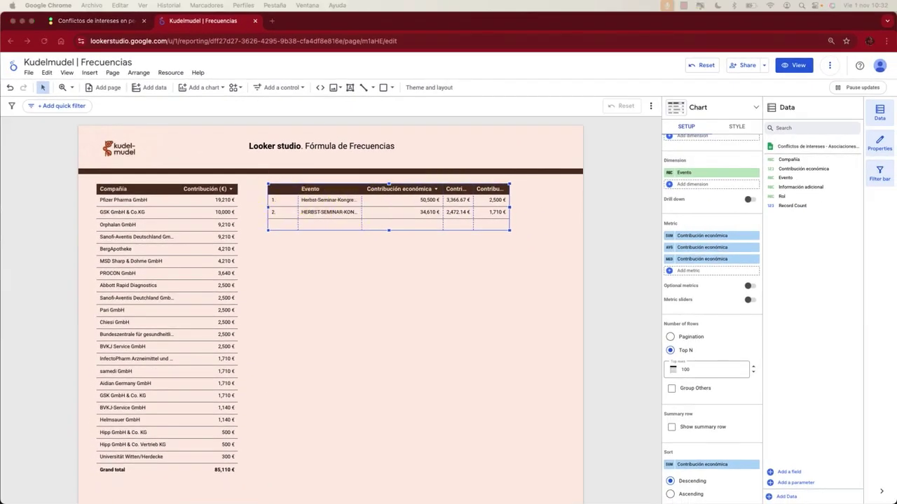
- Create a new calculated field in the data source and name it Evento CF
{"action": "left_click", "coordinate": [790, 471]}
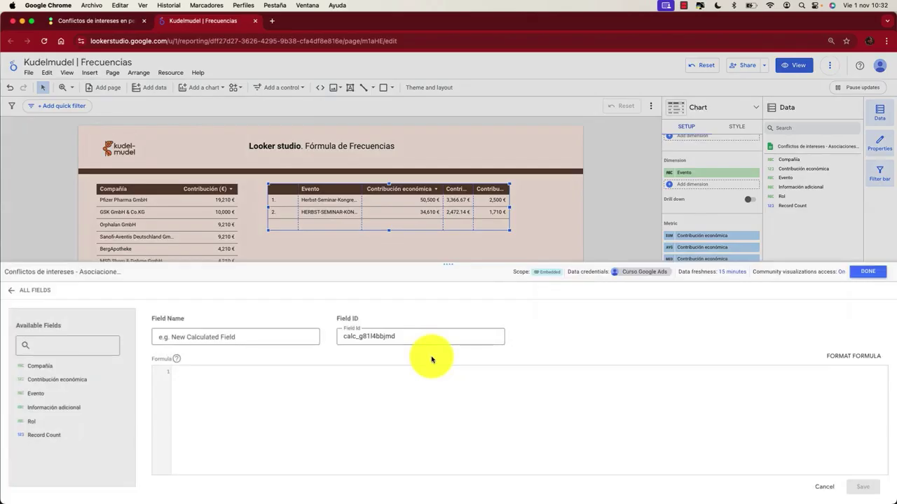
{"action": "left_click", "coordinate": [210, 340]}
{"action": "type", "text": "Event"}
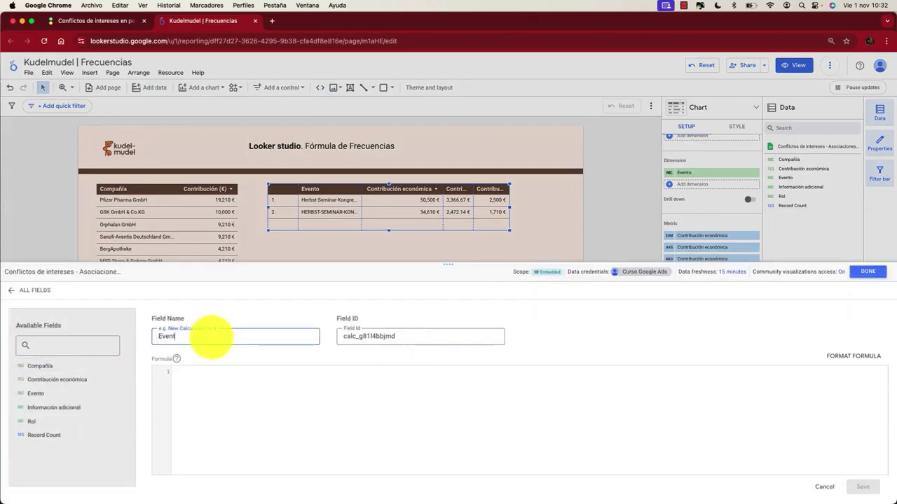
{"action": "type", "text": "o CF"}
- Write the Evento CF formula with IF and CONTAINS_TEXT so that Evento containing "Köln" returns "Köln" and anything else returns "Frankfurt"
{"action": "left_click", "coordinate": [185, 374]}
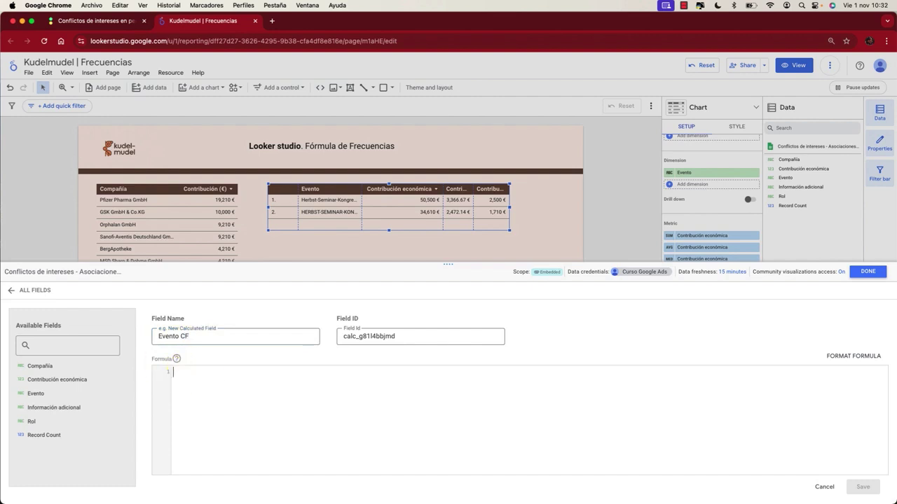
{"action": "type", "text": "IF"}
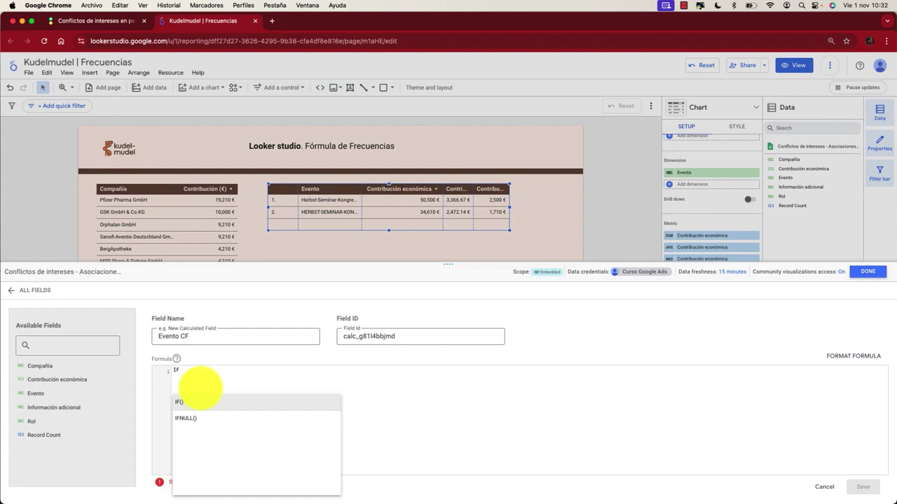
{"action": "type", "text": "(cond"}
{"action": "key", "text": "Return"}
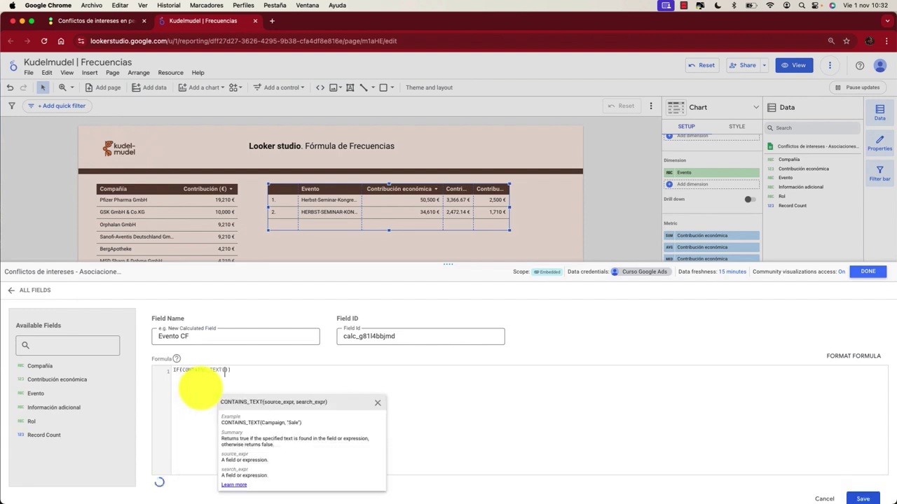
{"action": "type", "text": "Ev"}
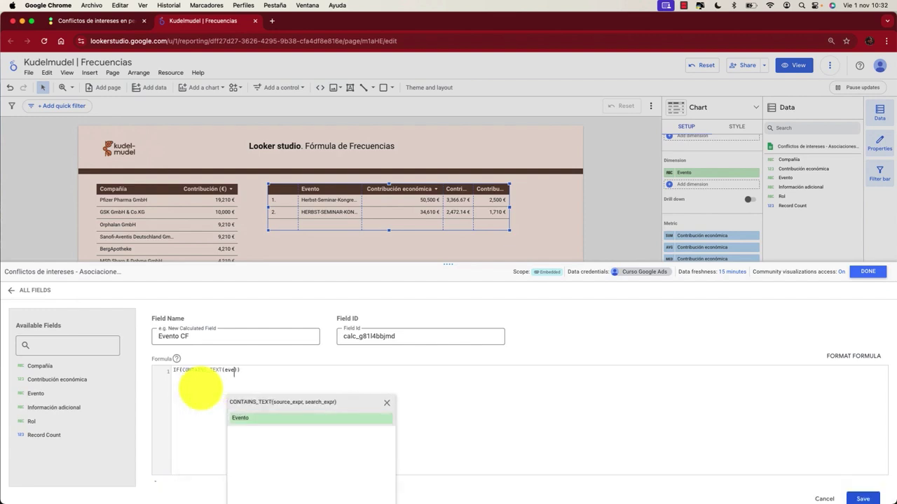
{"action": "key", "text": "Return"}
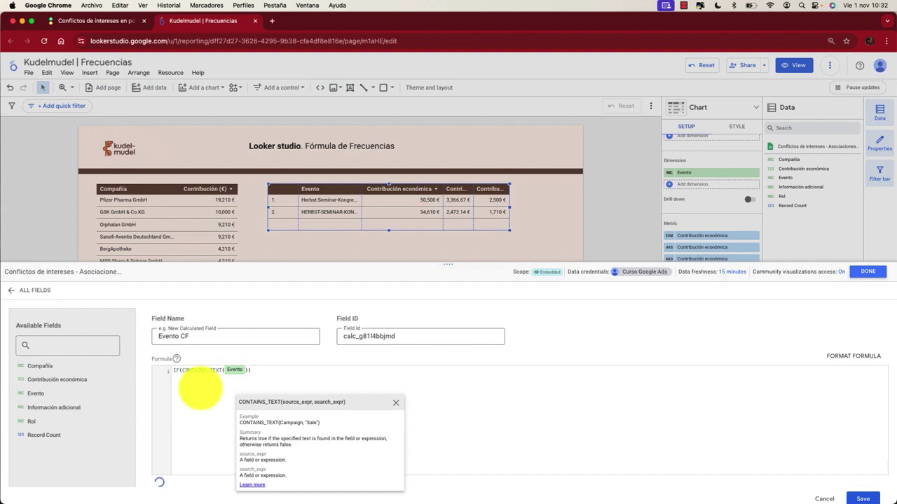
{"action": "type", "text": ",\"K"}
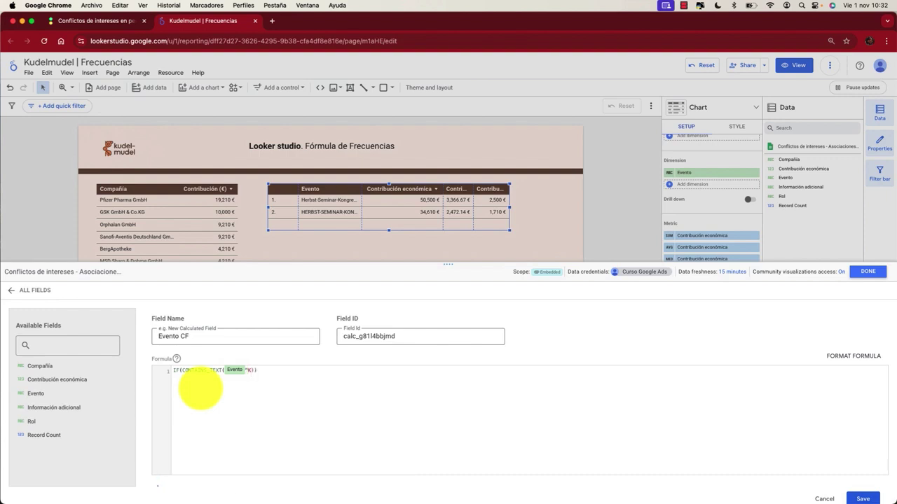
{"action": "type", "text": "öln\"),\"Köln"}
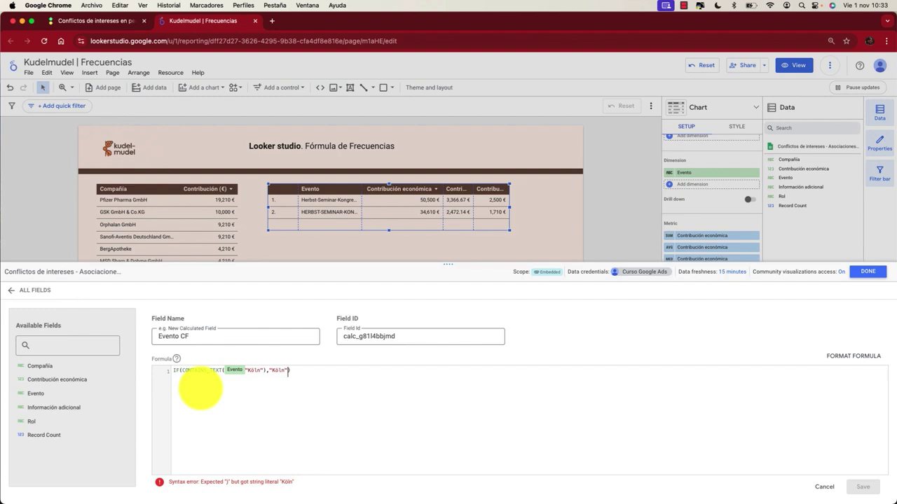
{"action": "type", "text": ",\"Frankf"}
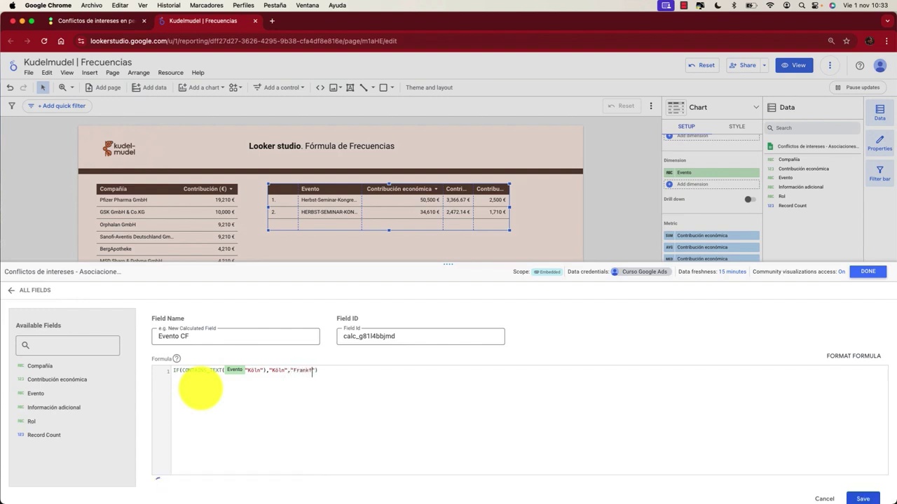
{"action": "type", "text": "urt"}
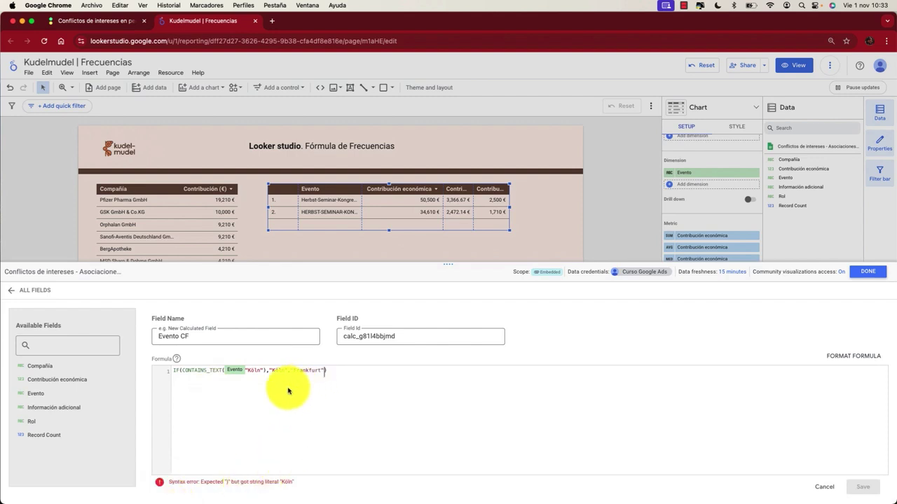
- Insert the missing comma between Evento and "Köln" in the CONTAINS_TEXT function, save the calculated field and close the field editor
{"action": "left_click", "coordinate": [245, 371]}
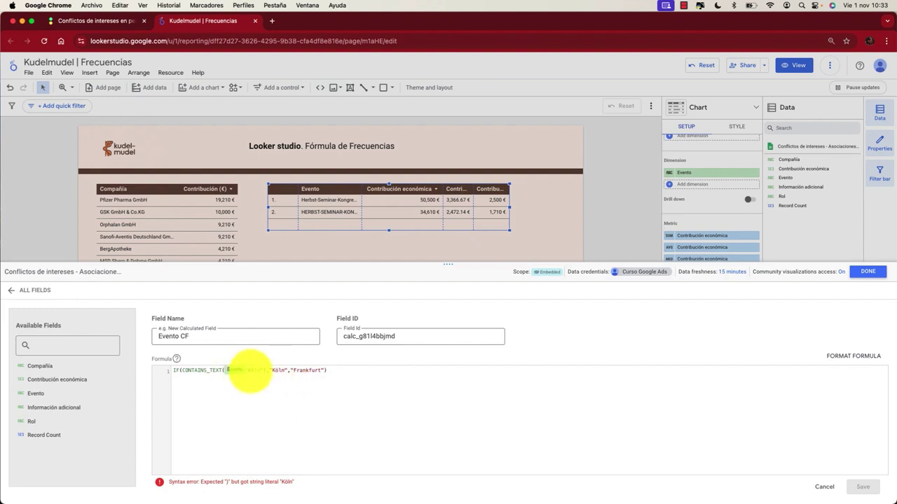
{"action": "type", "text": ",\"Köln\")"}
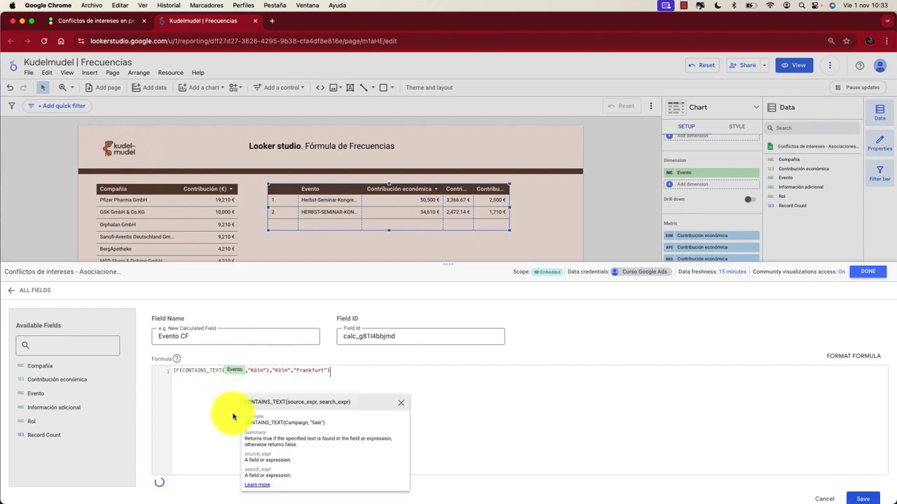
{"action": "mouse_move", "coordinate": [162, 485]}
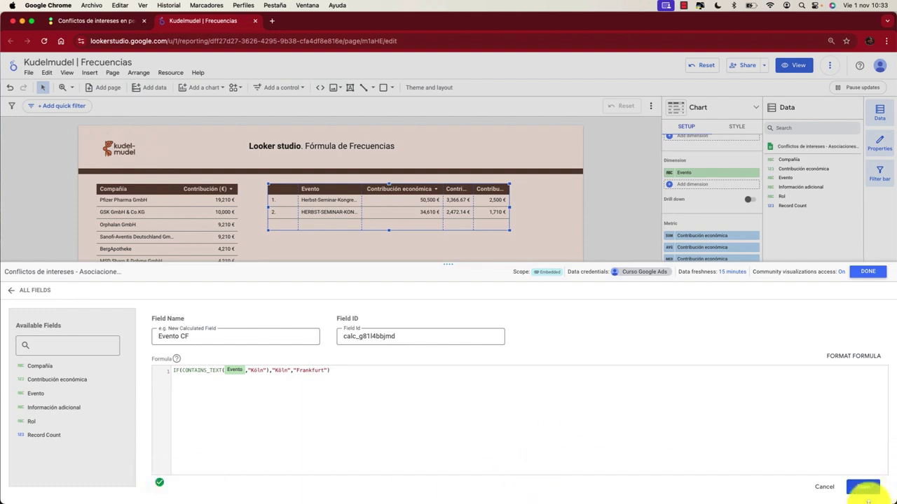
{"action": "left_click", "coordinate": [865, 493]}
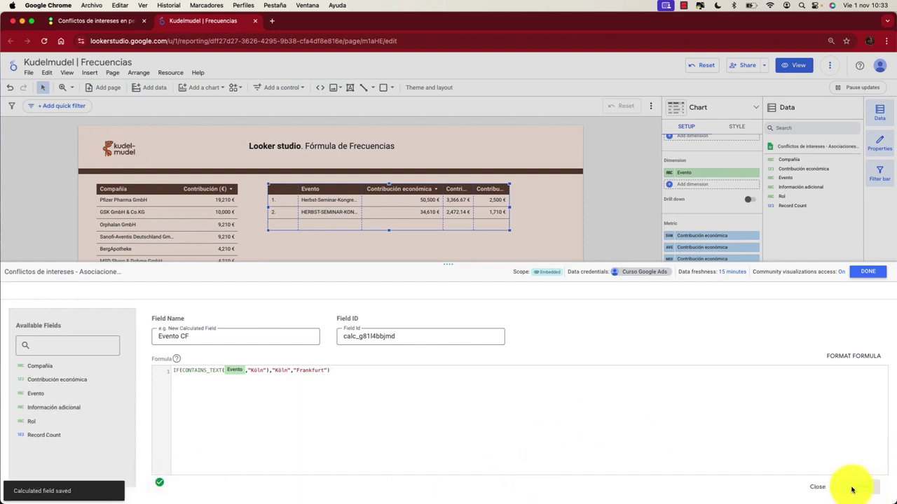
{"action": "left_click", "coordinate": [872, 273]}
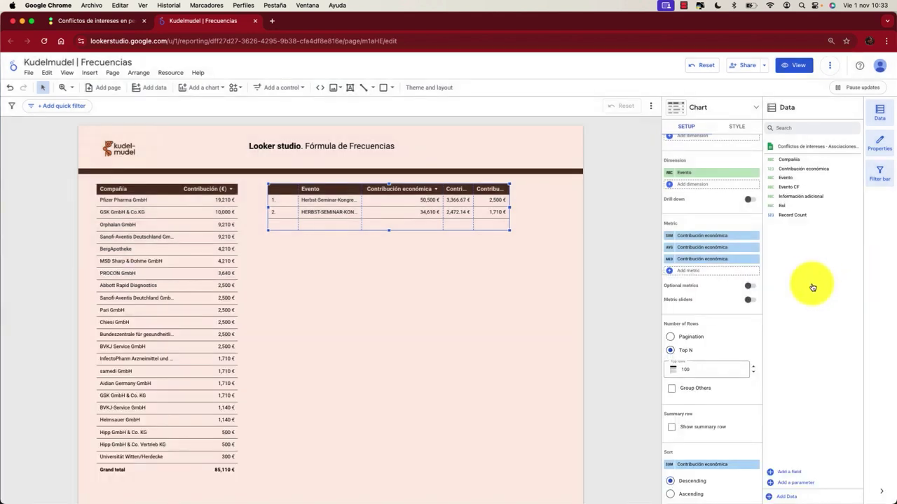
- Replace the event table's dimension with Evento CF and set its display name to Evento
{"action": "left_click_drag", "start_coordinate": [804, 185], "coordinate": [691, 178]}
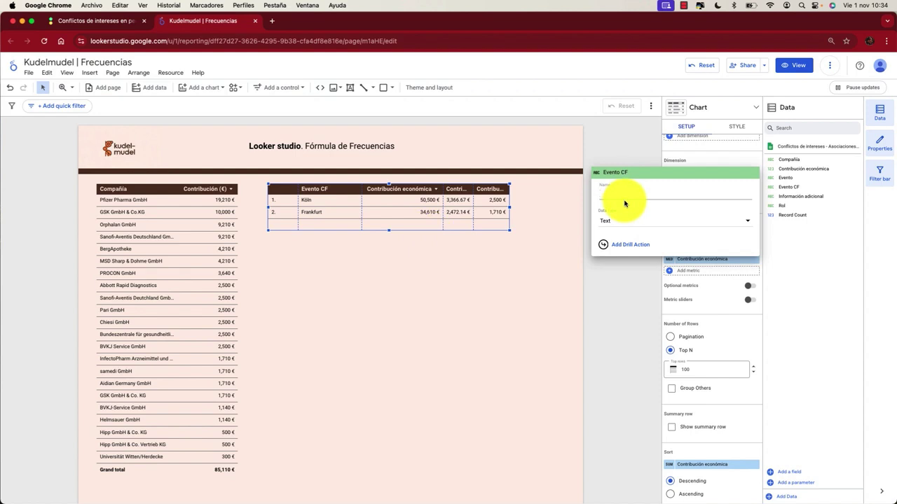
{"action": "type", "text": "Evento"}
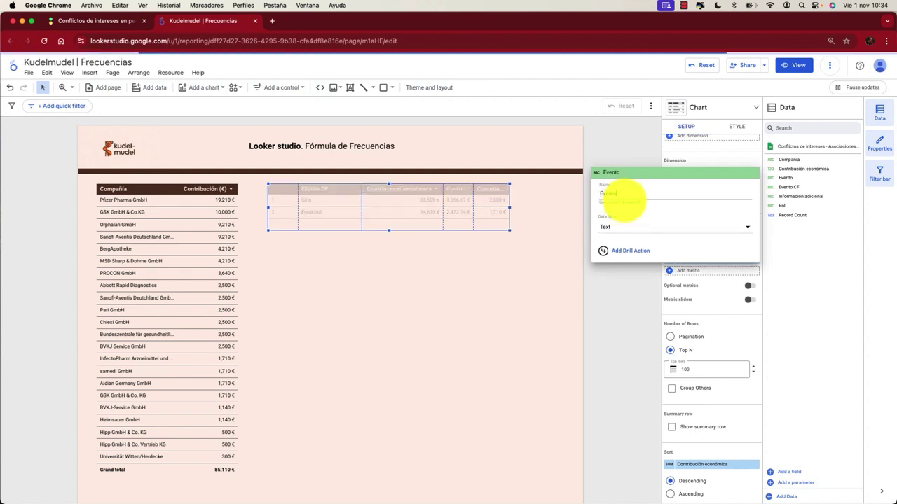
{"action": "key", "text": "Return"}
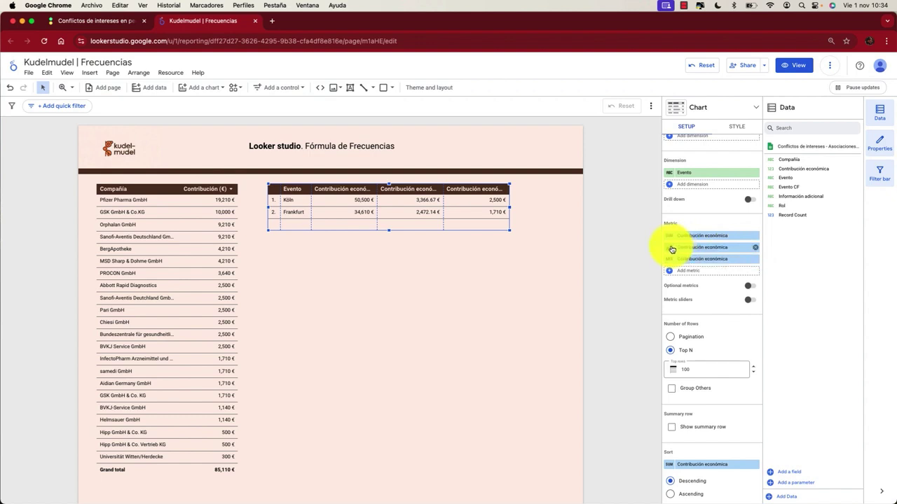
- Remove the Average and Median Contribución económica metrics from the event table, keeping only the Sum metric
{"action": "left_click", "coordinate": [757, 249]}
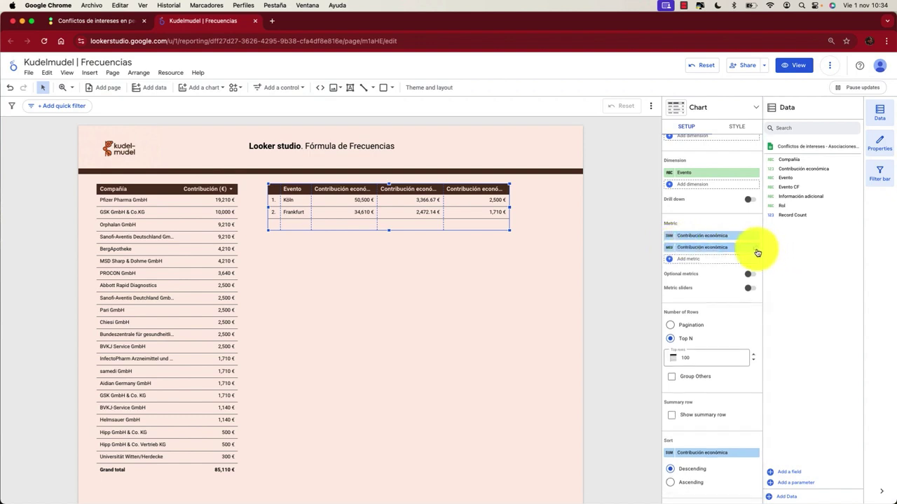
{"action": "left_click", "coordinate": [758, 248]}
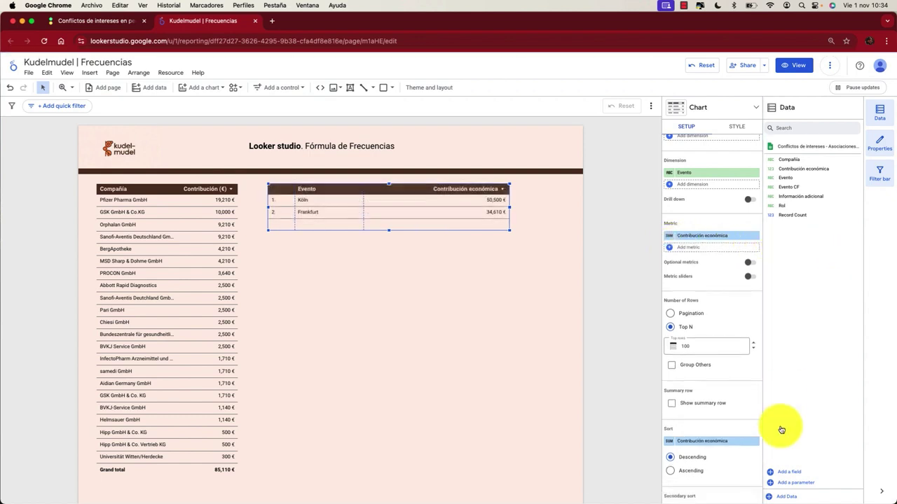
- Create another calculated field in the data source and name it Avg €
{"action": "left_click", "coordinate": [799, 473]}
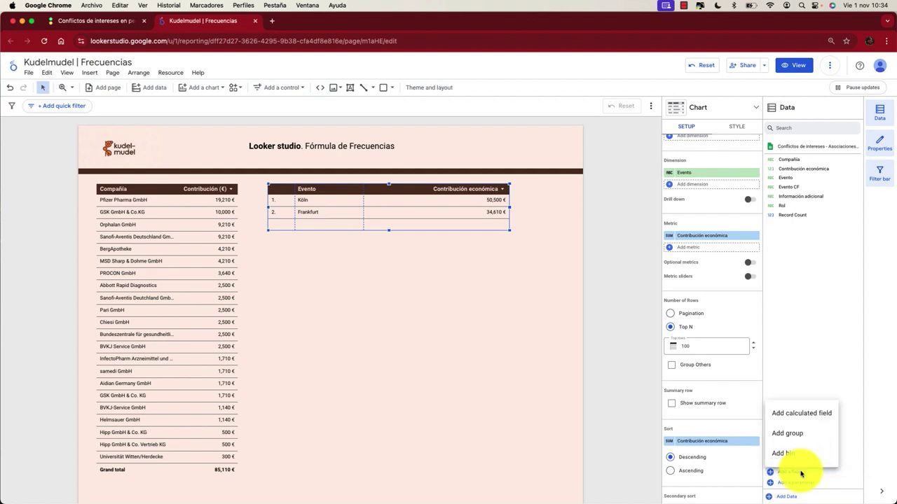
{"action": "left_click", "coordinate": [805, 412]}
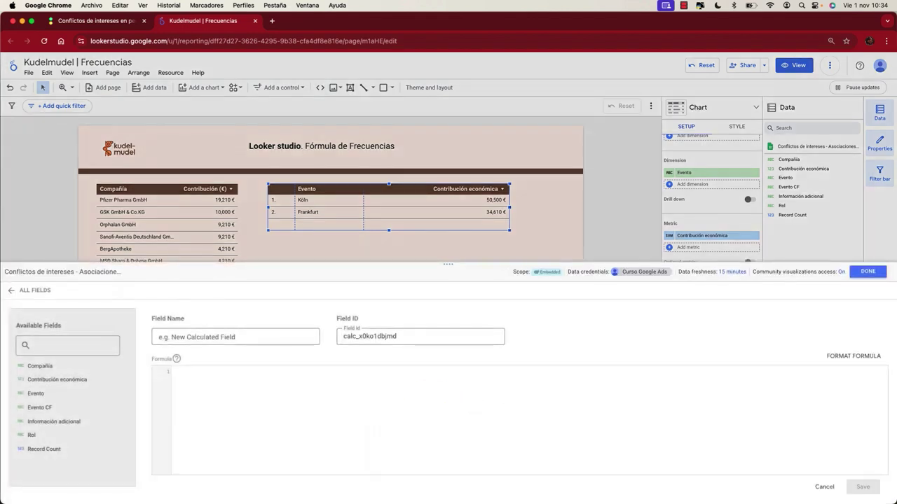
{"action": "left_click", "coordinate": [223, 339]}
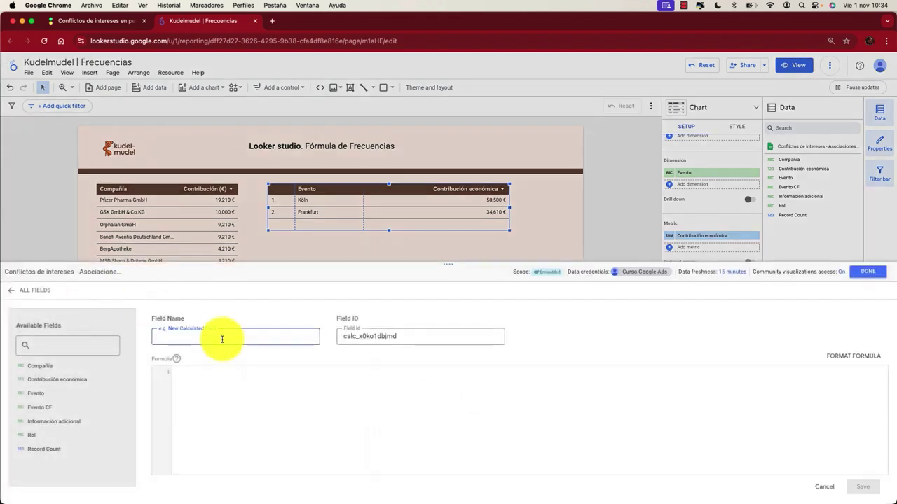
{"action": "type", "text": "Cvg Co"}
{"action": "key", "text": "BackSpace"}
{"action": "key", "text": "BackSpace"}
{"action": "type", "text": "€"}
- Set the Avg € field's formula to AVG(Contribución económica)
{"action": "left_click", "coordinate": [205, 392]}
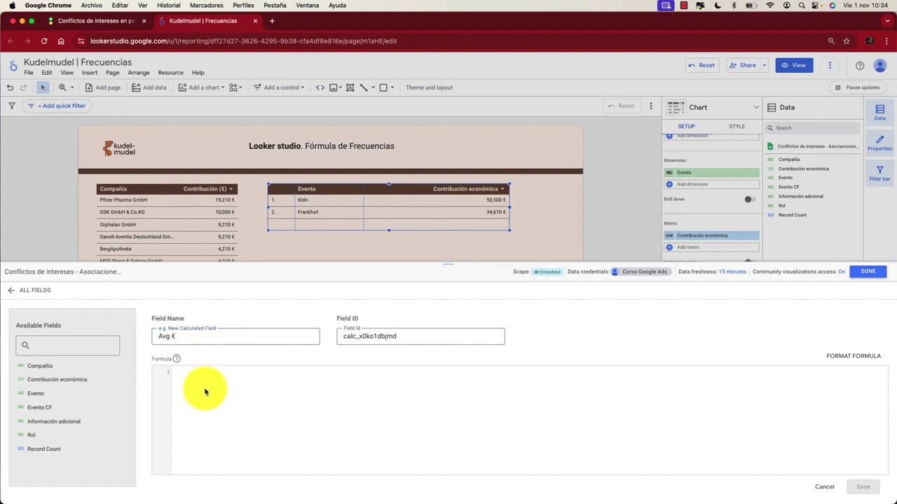
{"action": "type", "text": "av"}
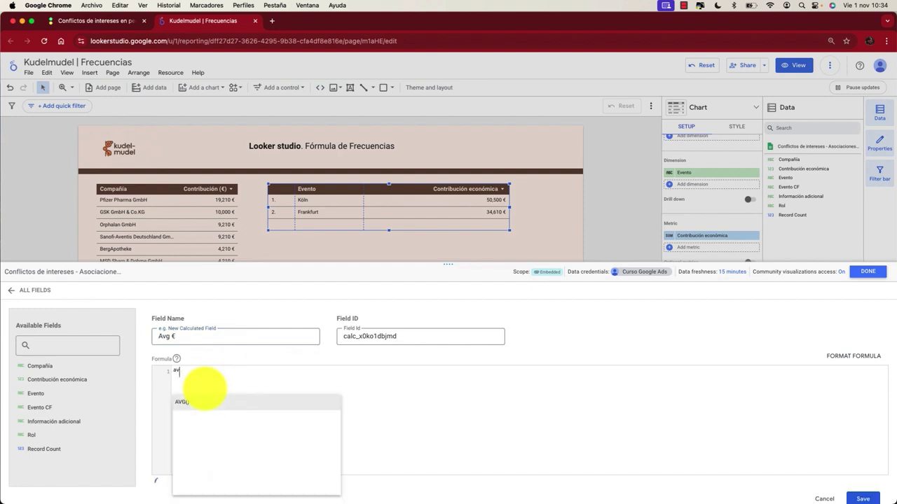
{"action": "key", "text": "Return"}
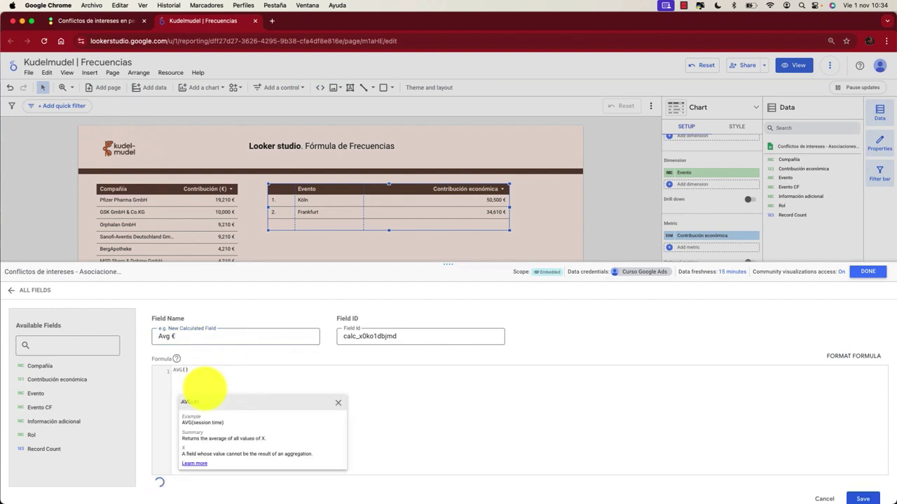
{"action": "type", "text": "con"}
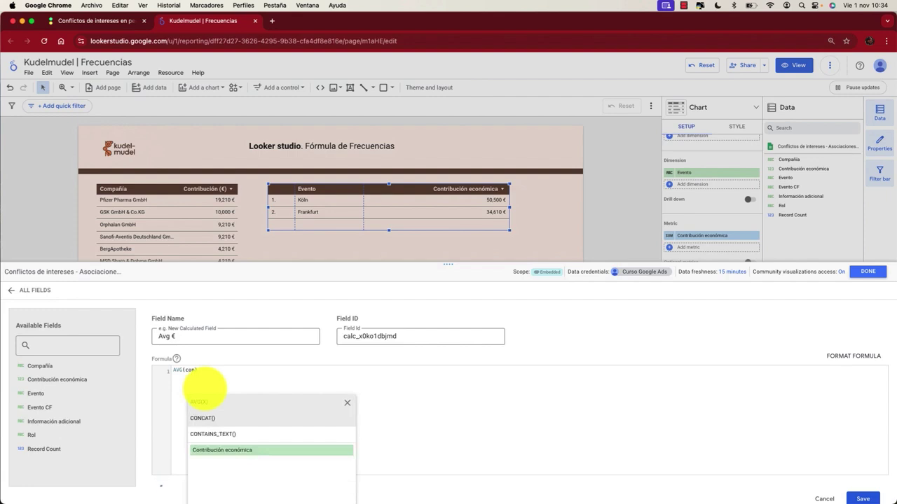
{"action": "left_click", "coordinate": [250, 451]}
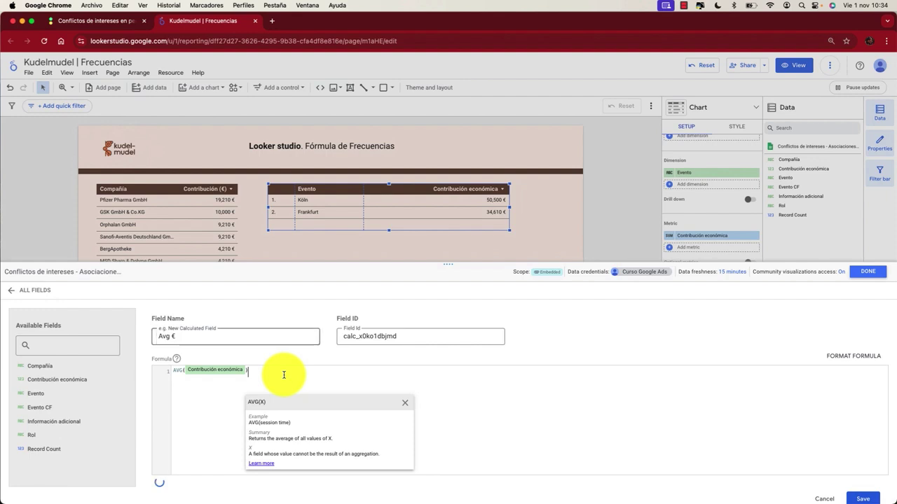
- Extend the average field's name to Avg € CF and save the calculated field
{"action": "left_click", "coordinate": [214, 337]}
{"action": "type", "text": "CF"}
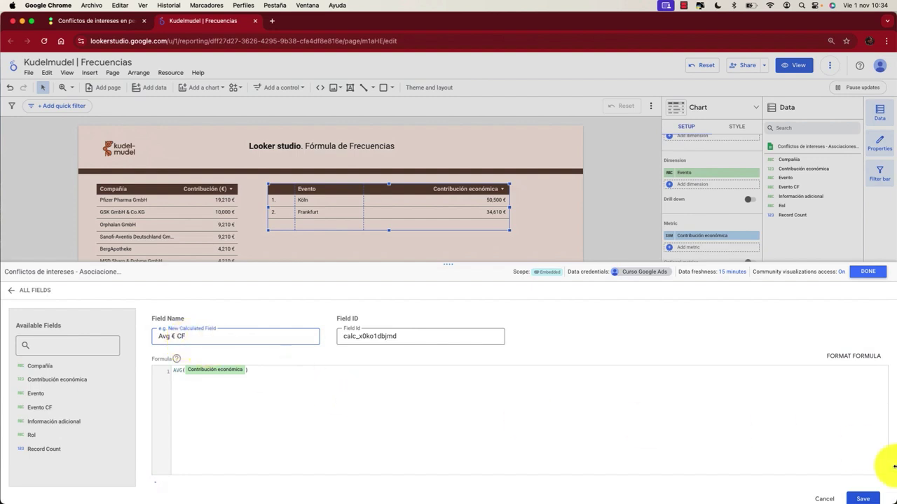
{"action": "left_click", "coordinate": [862, 499]}
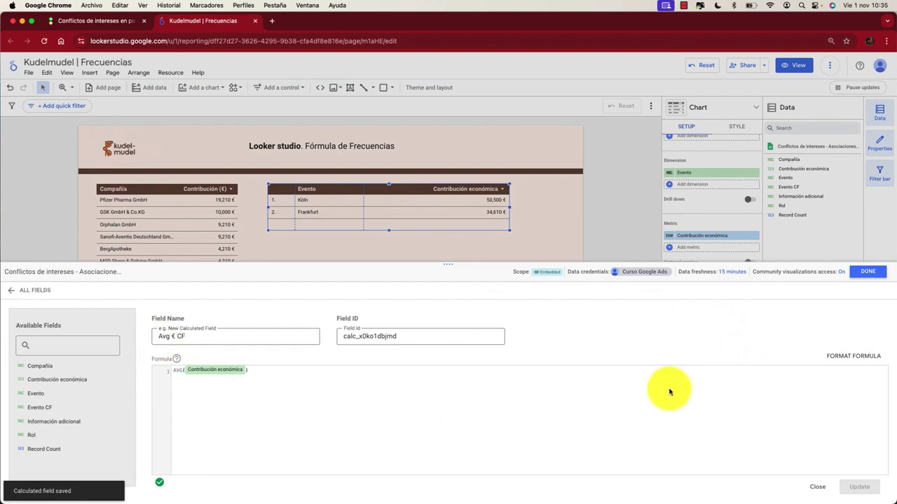
- Return to the data source's full field list and create a new calculated field named Median € CF
{"action": "left_click", "coordinate": [10, 290]}
{"action": "left_click", "coordinate": [795, 298]}
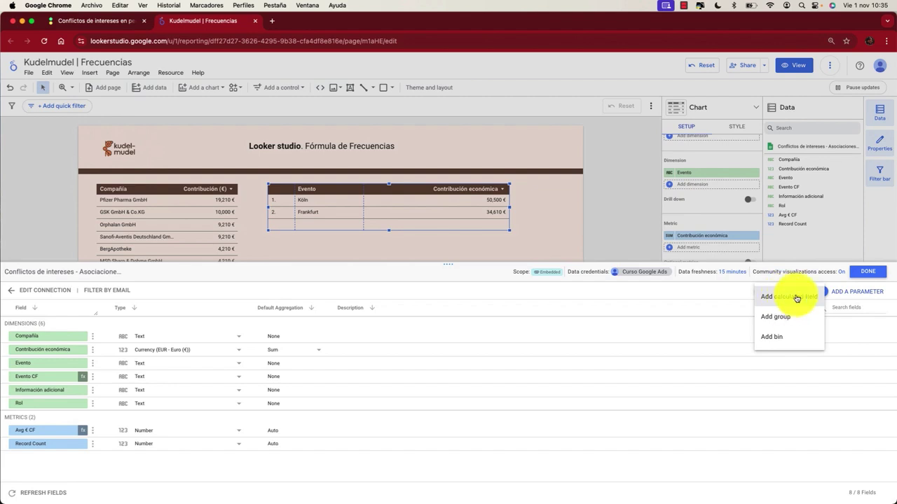
{"action": "left_click", "coordinate": [785, 299]}
{"action": "left_click", "coordinate": [244, 333]}
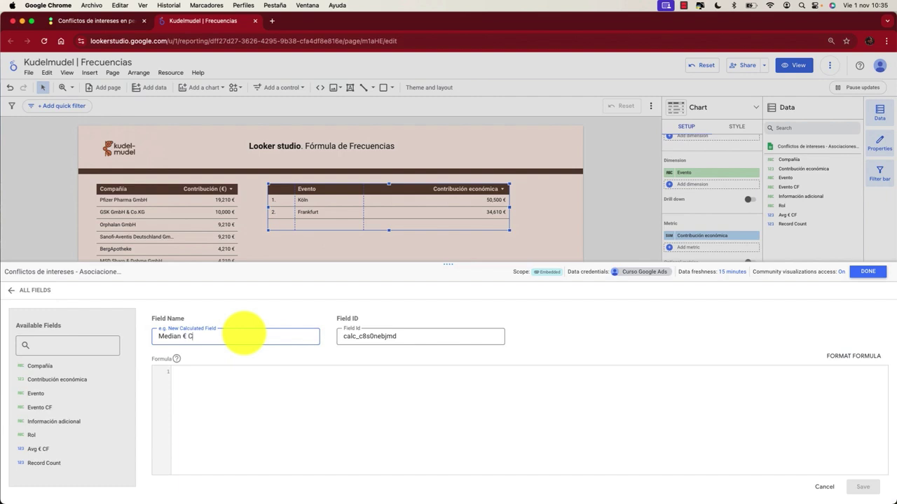
- Set the median field's formula to MEDIAN(Contribución económica) and change its name to Mediana € CF
{"action": "type", "text": "medi"}
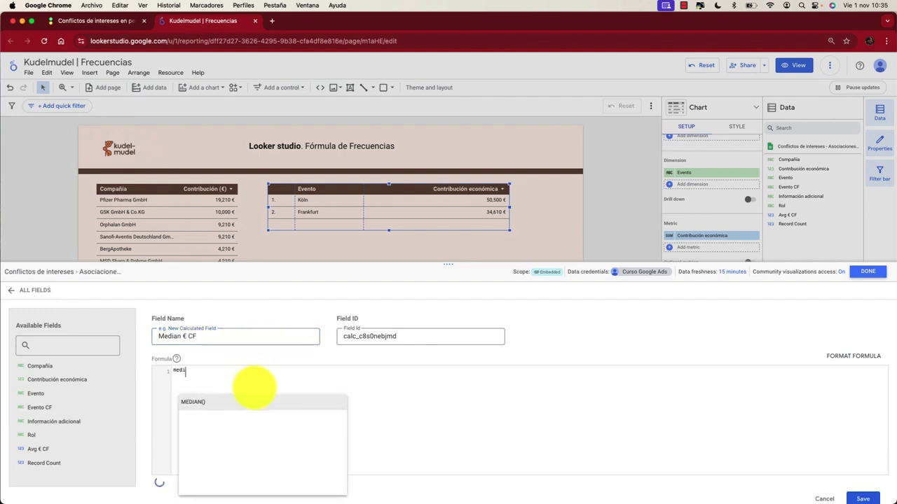
{"action": "key", "text": "Return"}
{"action": "left_click", "coordinate": [177, 337]}
{"action": "type", "text": "a"}
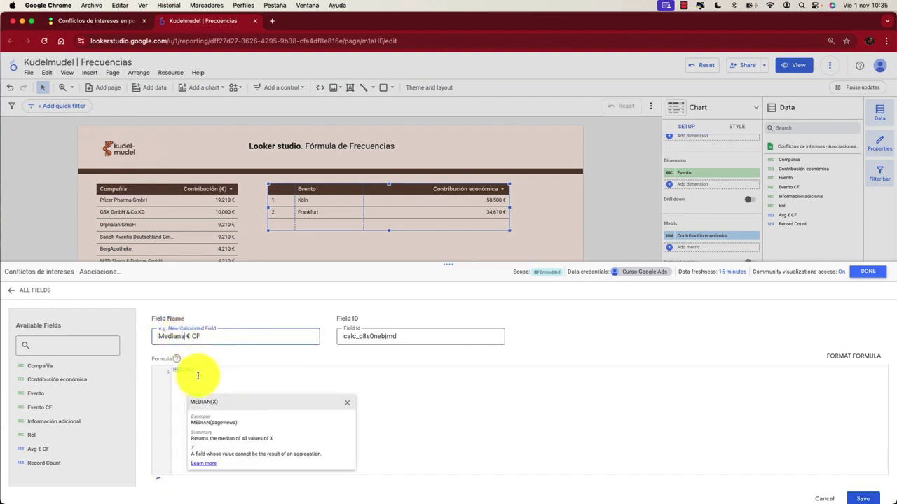
{"action": "left_click", "coordinate": [193, 370]}
{"action": "type", "text": "cont"}
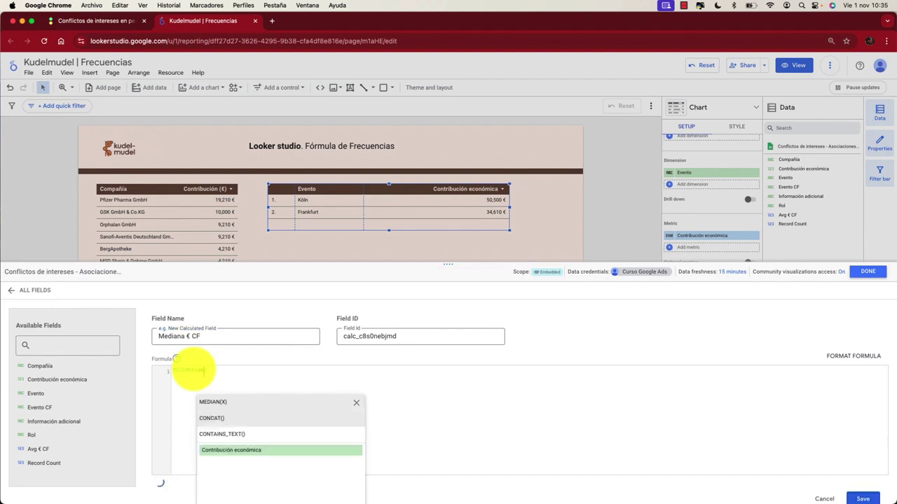
{"action": "left_click", "coordinate": [288, 435]}
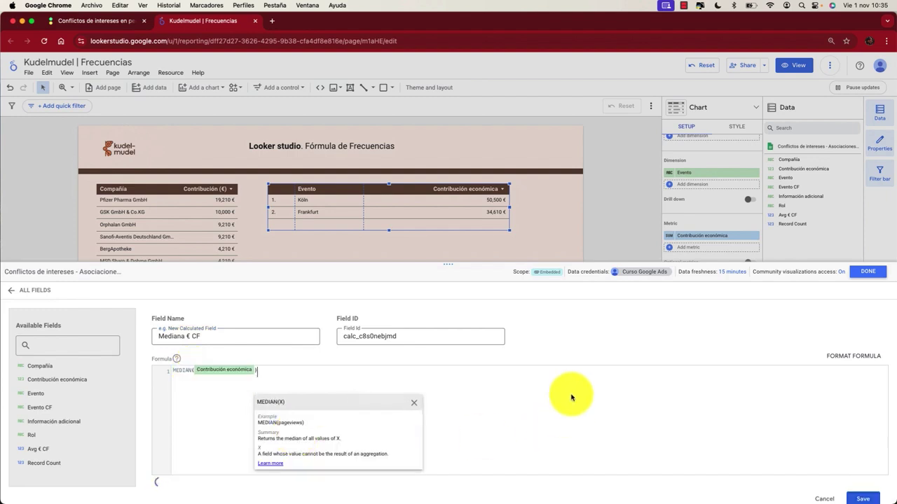
- Save the Mediana € CF calculated field and close the data source editor
{"action": "left_click", "coordinate": [858, 499]}
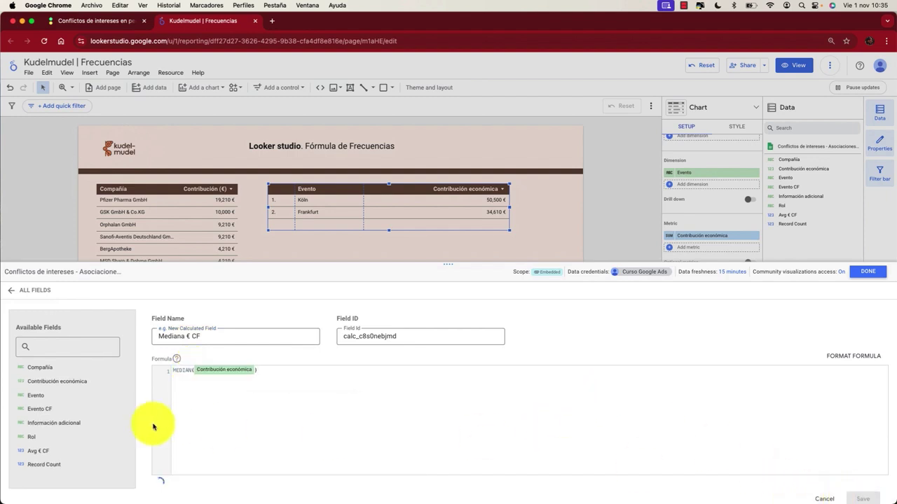
{"action": "left_click", "coordinate": [14, 295]}
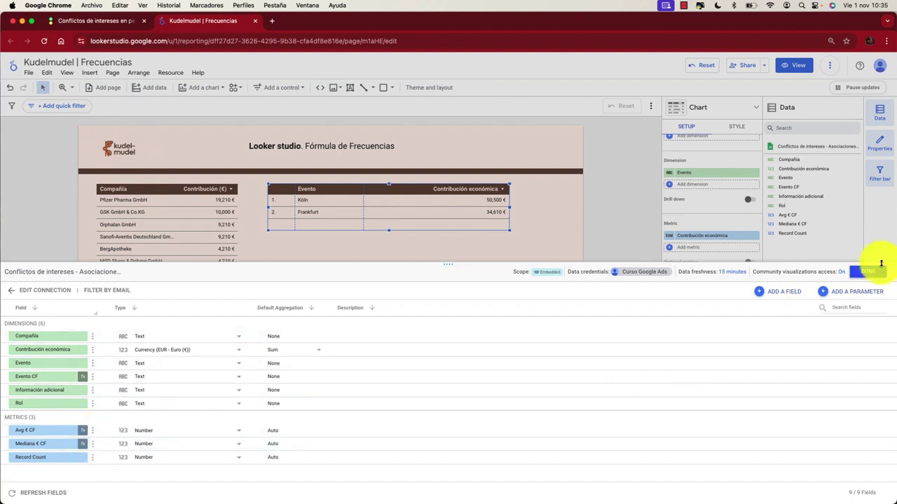
{"action": "left_click", "coordinate": [876, 274]}
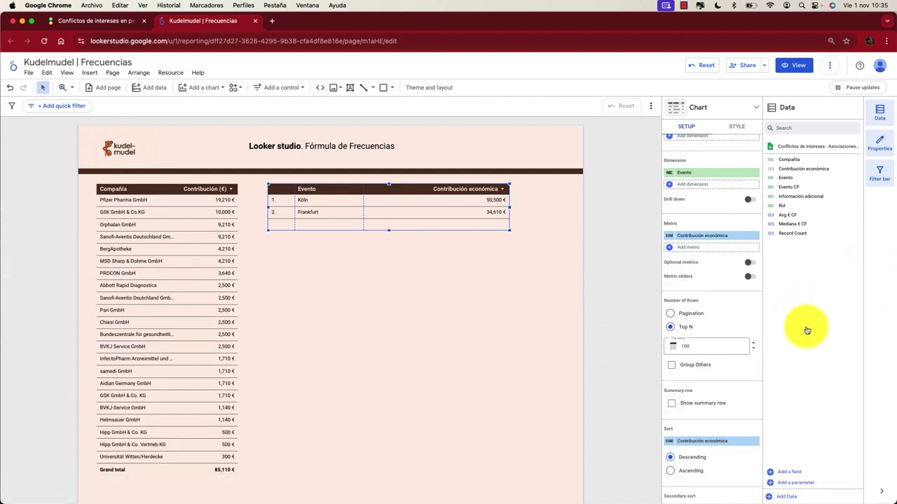
- Find the CF fields, add Avg € CF and Mediana € CF as metrics to the Evento table, and widen the table
{"action": "left_click", "coordinate": [799, 129]}
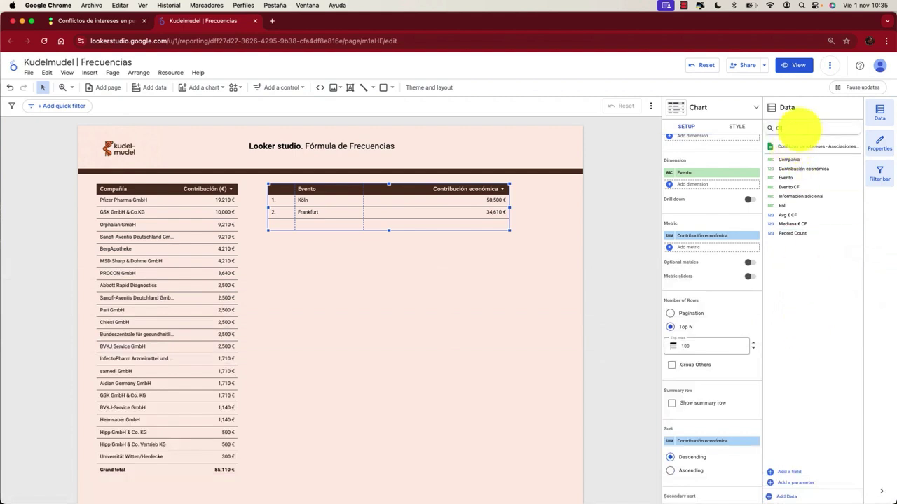
{"action": "type", "text": "Cf"}
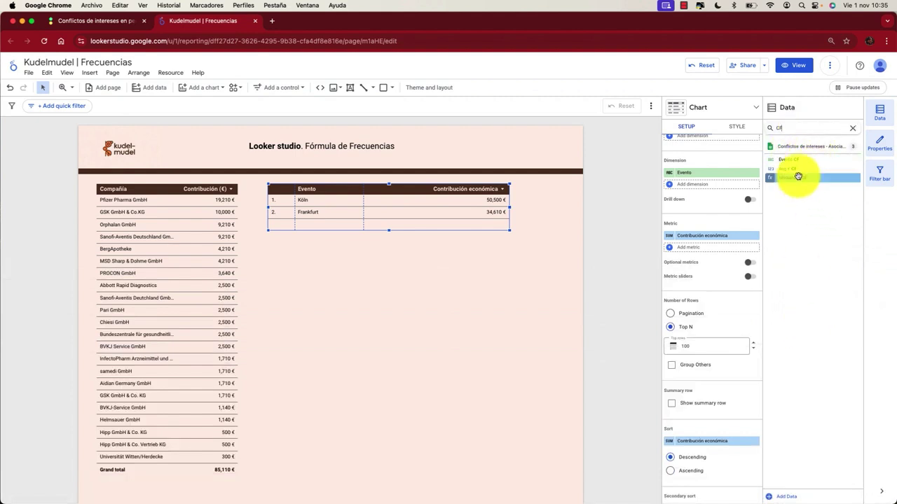
{"action": "left_click_drag", "start_coordinate": [792, 174], "coordinate": [701, 253]}
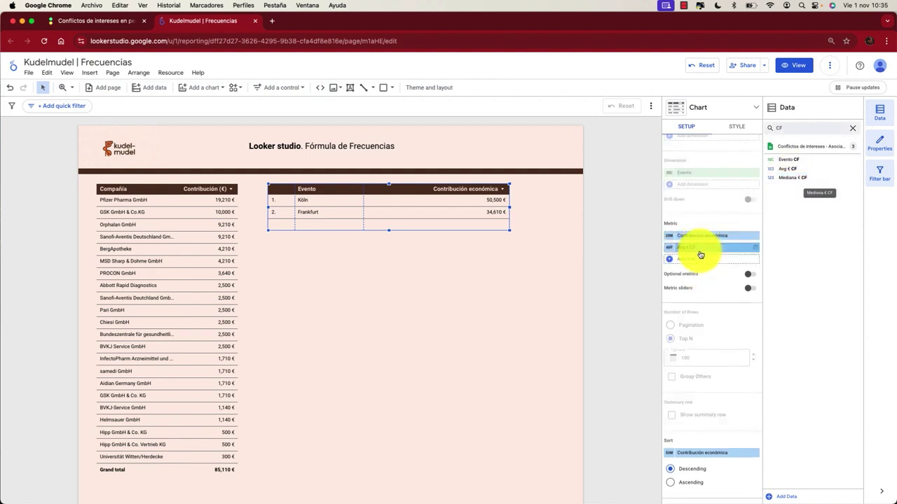
{"action": "left_click_drag", "start_coordinate": [790, 178], "coordinate": [694, 266]}
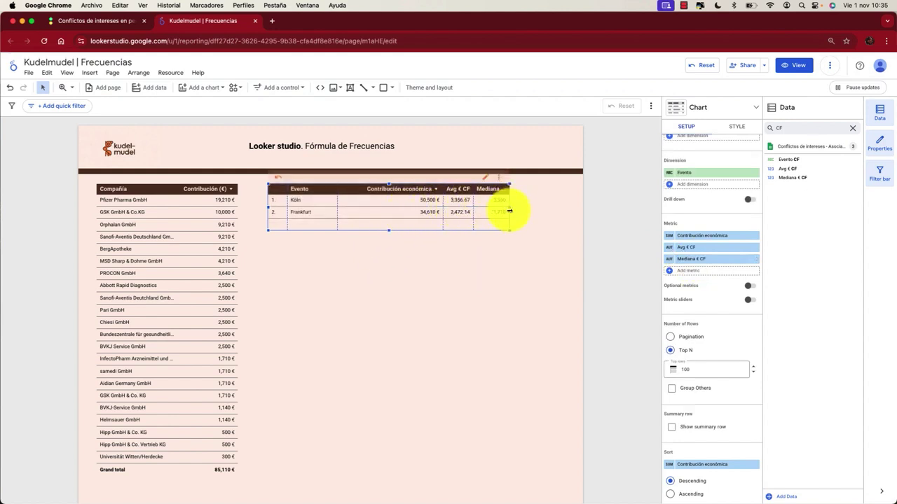
{"action": "left_click_drag", "start_coordinate": [509, 210], "coordinate": [556, 208]}
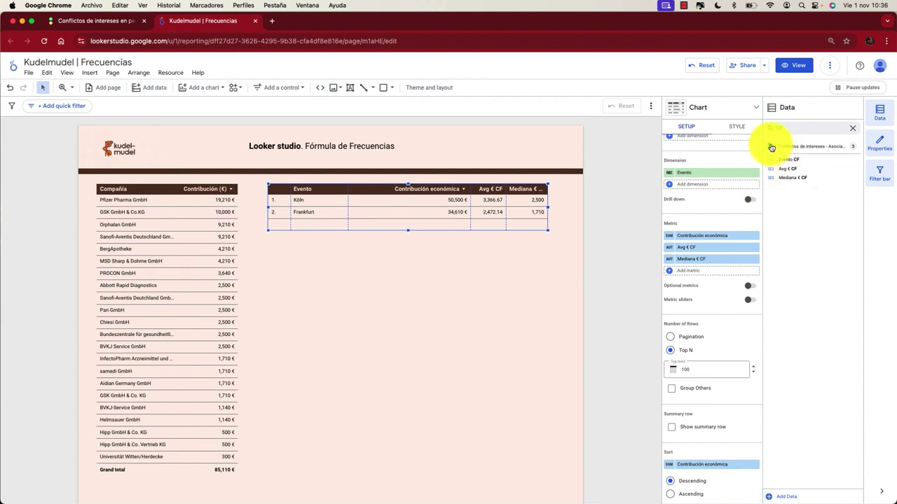
- Open the Evento table's data source for editing and set the Avg € CF field's type to Currency, EUR - Euro (€)
{"action": "left_click", "coordinate": [511, 272]}
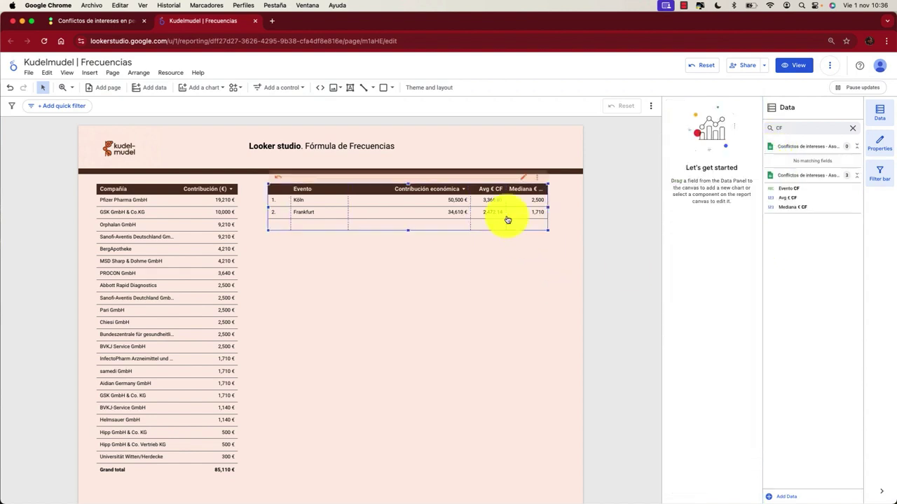
{"action": "left_click", "coordinate": [504, 222]}
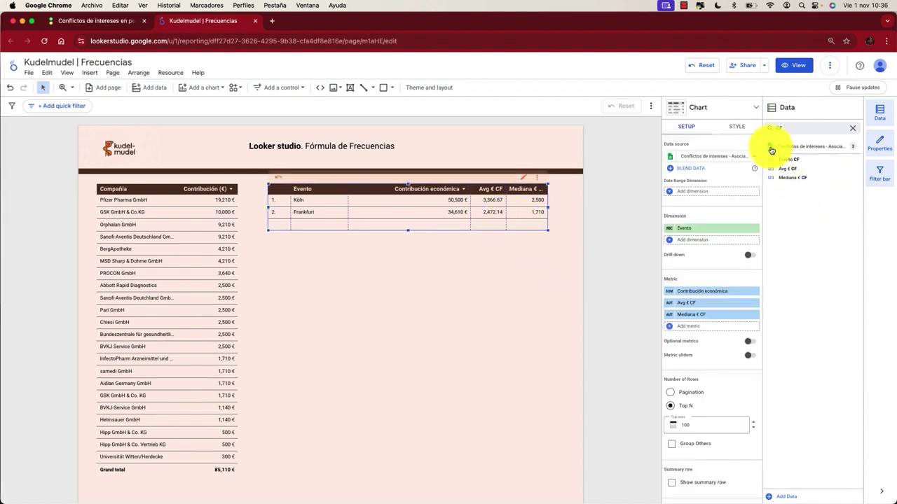
{"action": "left_click", "coordinate": [673, 159]}
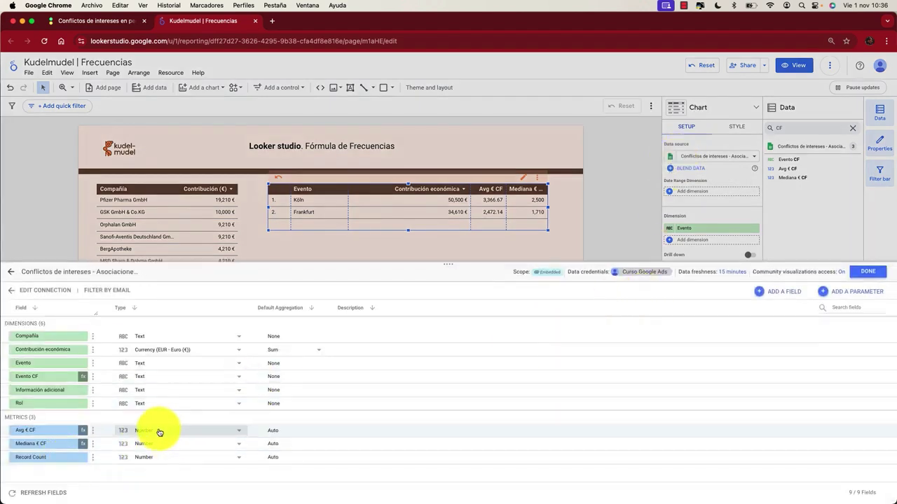
{"action": "left_click", "coordinate": [159, 432]}
{"action": "mouse_move", "coordinate": [168, 461]}
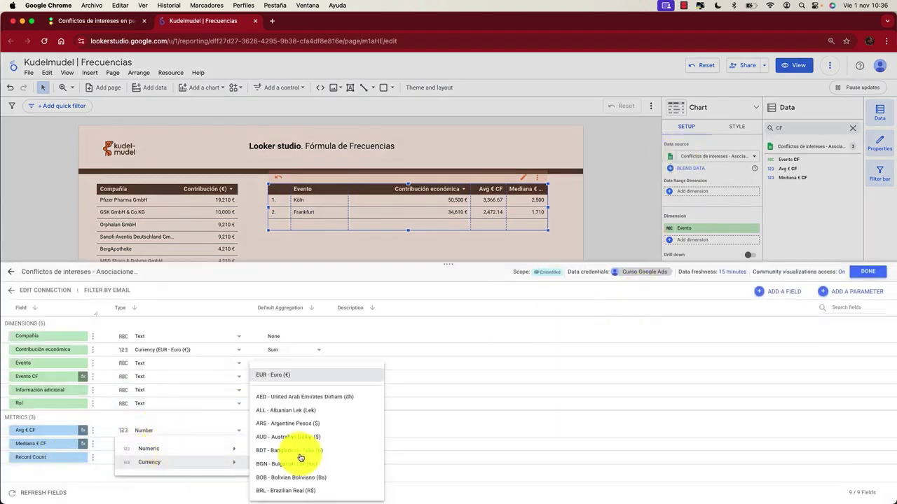
{"action": "left_click", "coordinate": [316, 381]}
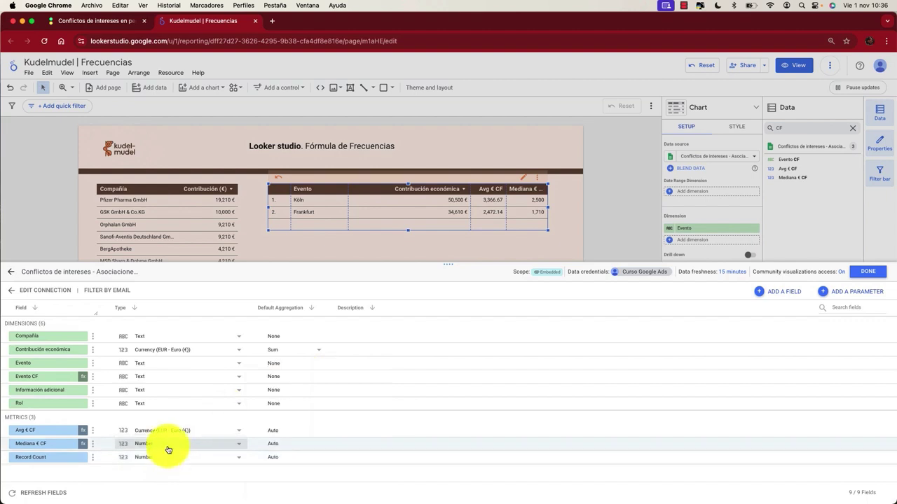
- Set the Mediana € CF field's type to Currency, EUR - Euro (€)
{"action": "left_click", "coordinate": [180, 447]}
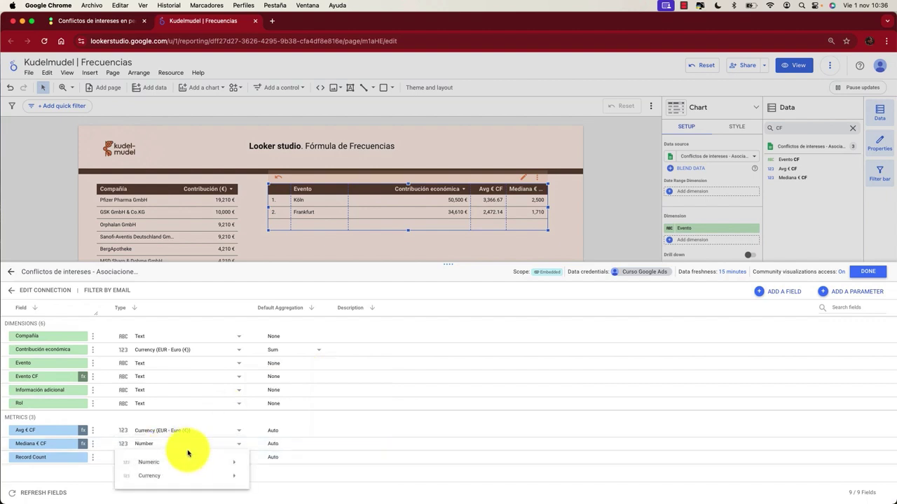
{"action": "left_click", "coordinate": [238, 446]}
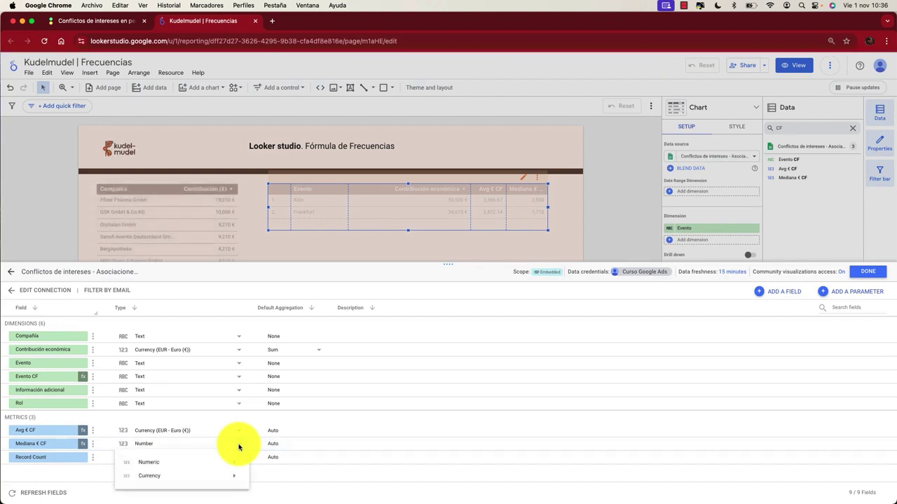
{"action": "mouse_move", "coordinate": [236, 476]}
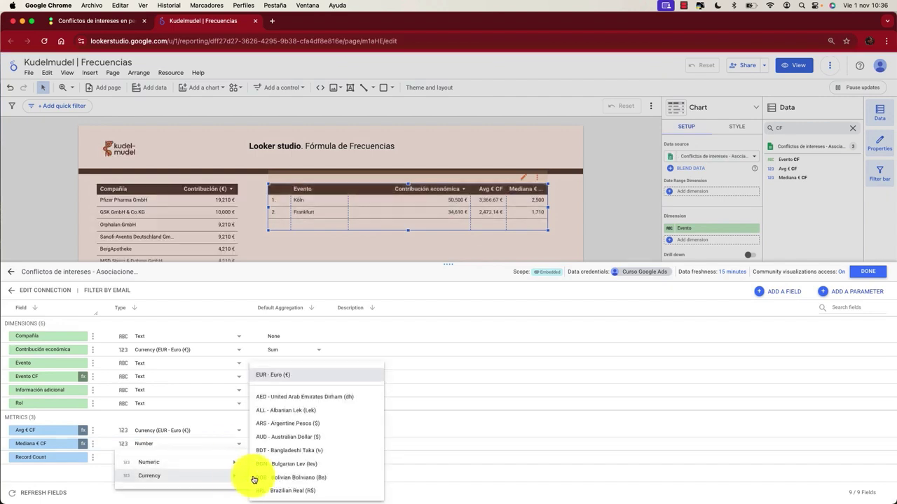
{"action": "left_click", "coordinate": [287, 377]}
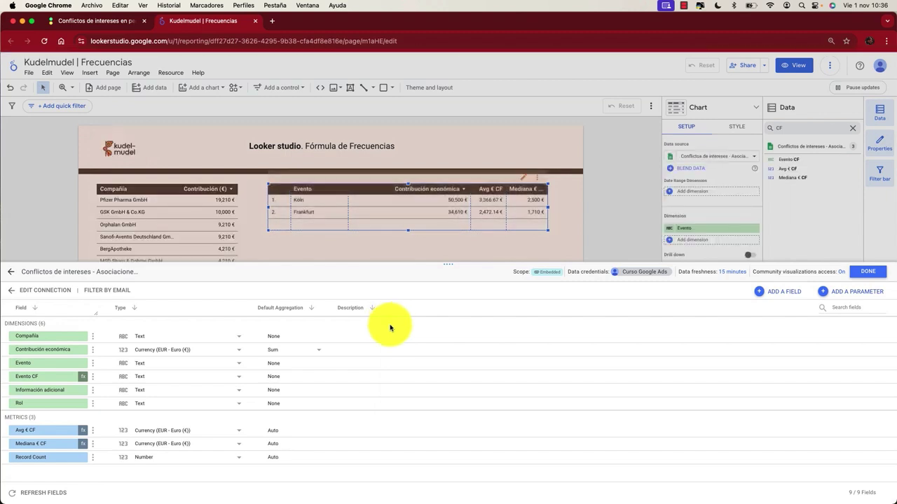
- Create a new calculated field with the formula MIN(Contribución económica)
{"action": "left_click", "coordinate": [786, 295]}
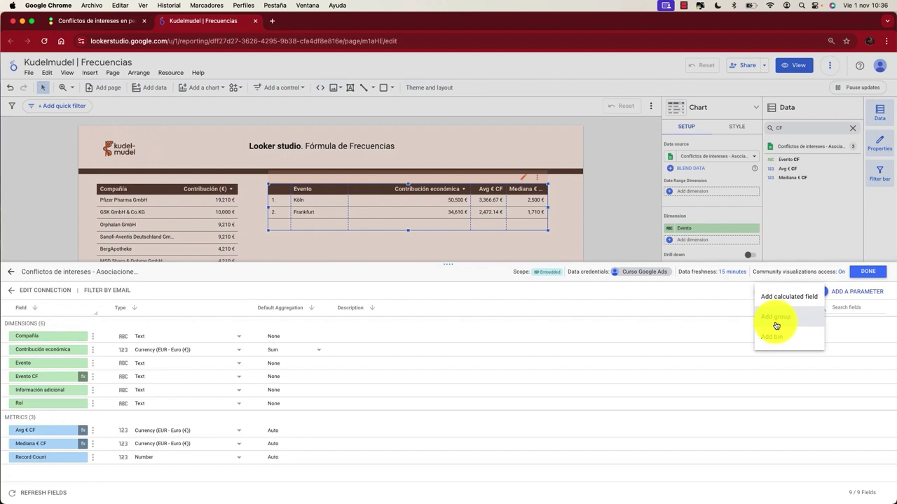
{"action": "left_click", "coordinate": [781, 298]}
{"action": "left_click", "coordinate": [409, 394]}
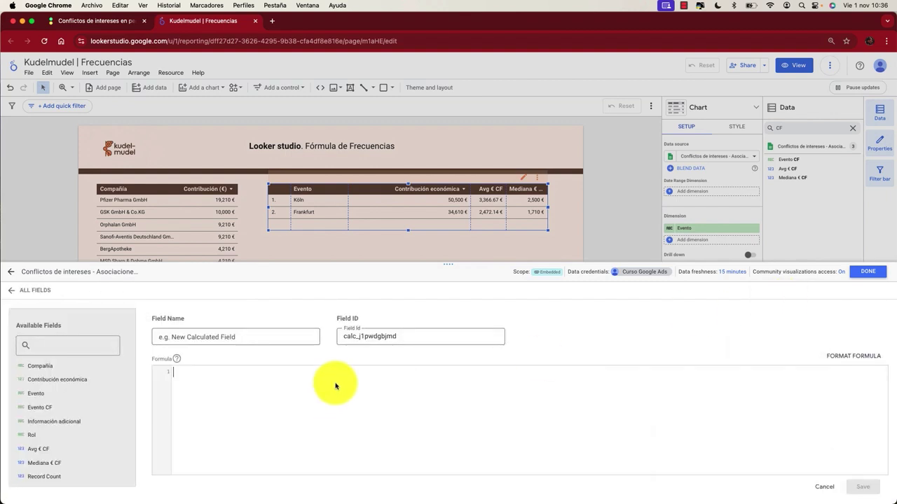
{"action": "type", "text": "MIN("}
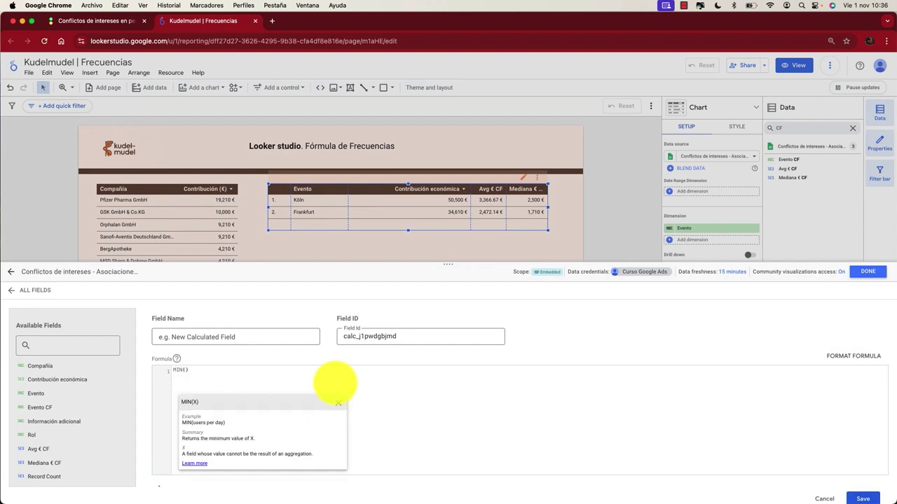
{"action": "type", "text": "contri"}
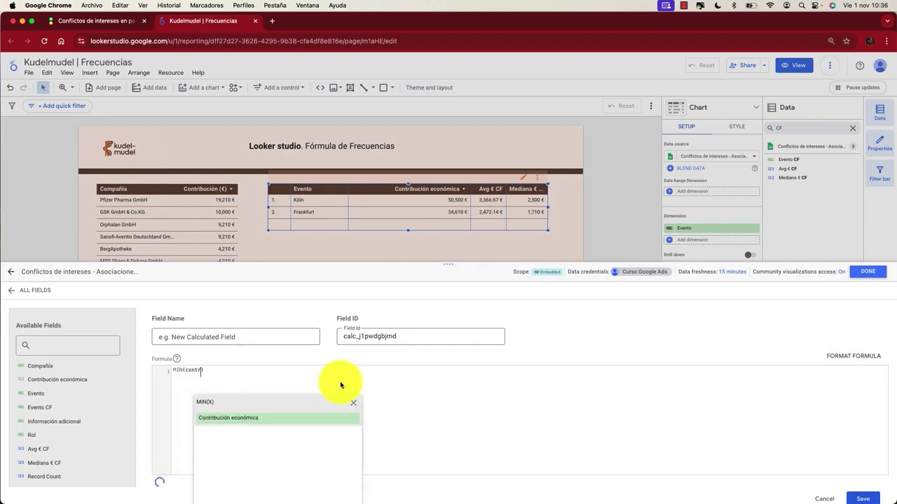
{"action": "left_click", "coordinate": [254, 421]}
- Name the minimum field Min € CF, save it and return to the full field list
{"action": "left_click", "coordinate": [217, 333]}
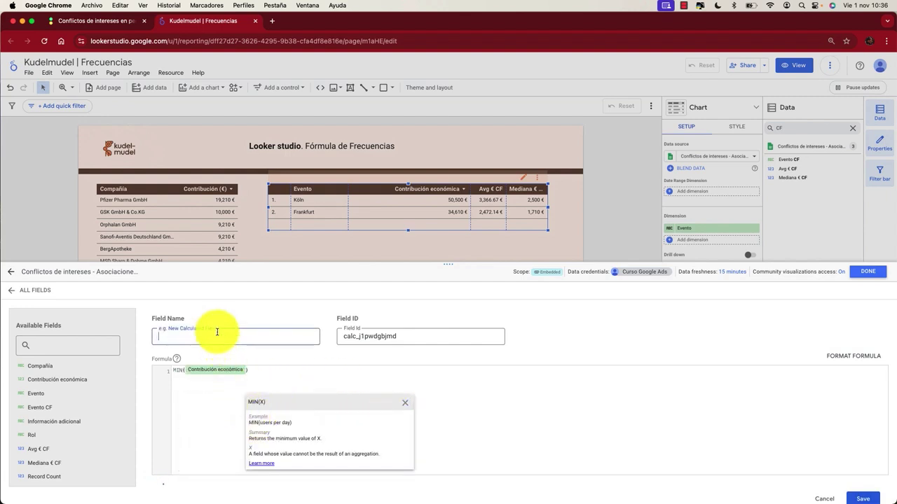
{"action": "type", "text": "Min € C"}
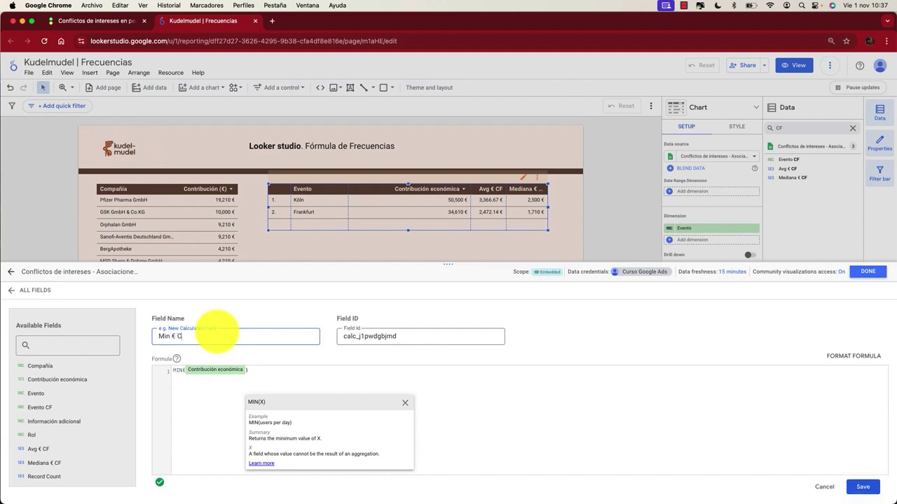
{"action": "type", "text": "F"}
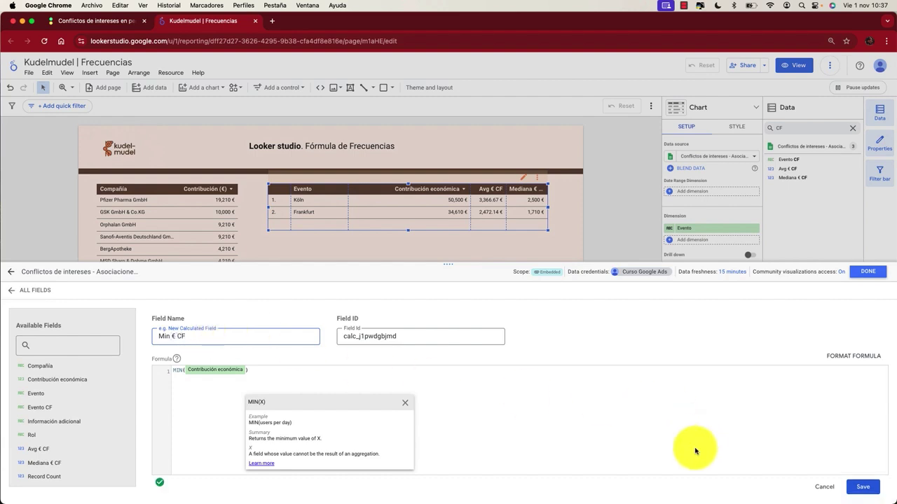
{"action": "left_click", "coordinate": [862, 487]}
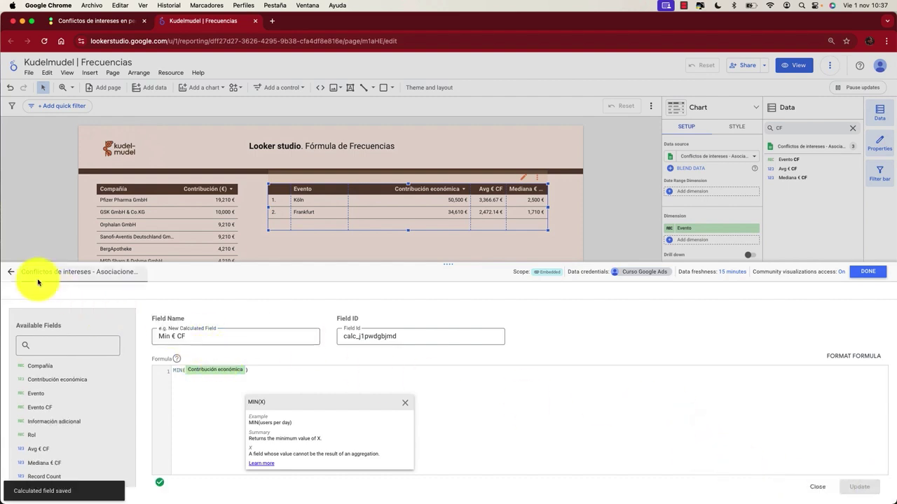
{"action": "left_click", "coordinate": [16, 290]}
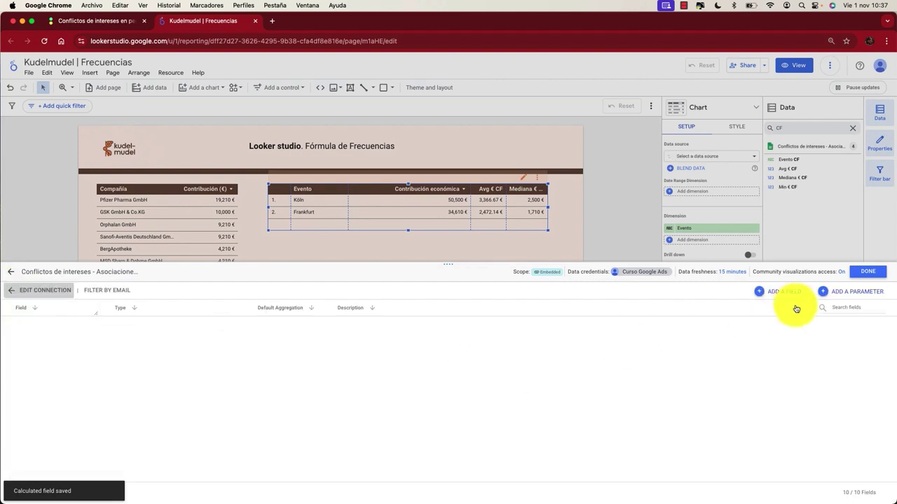
- Create another calculated field with the formula MAX(Contribución económica)
{"action": "left_click", "coordinate": [783, 293]}
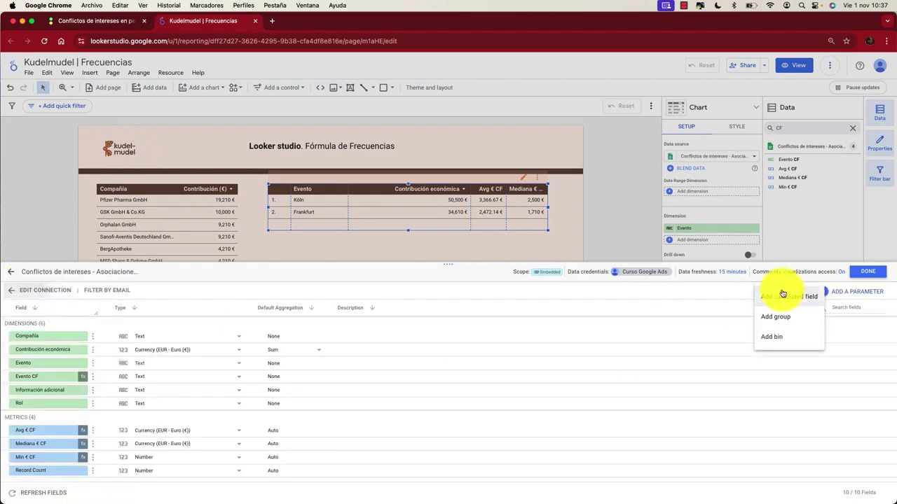
{"action": "left_click", "coordinate": [778, 297]}
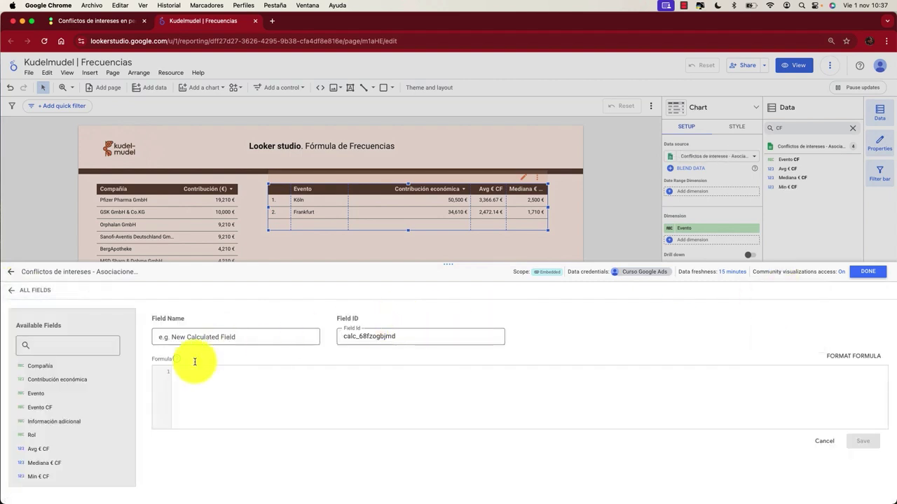
{"action": "left_click", "coordinate": [196, 384]}
{"action": "type", "text": "MAX("}
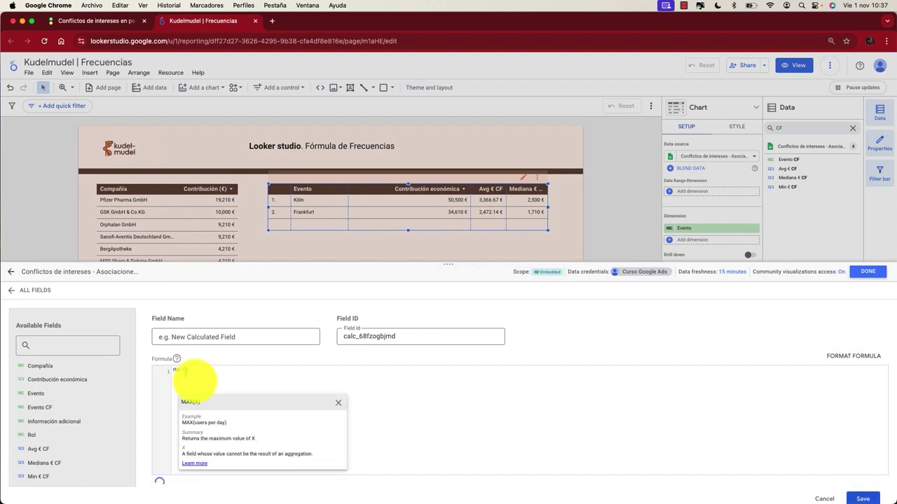
{"action": "type", "text": "contri"}
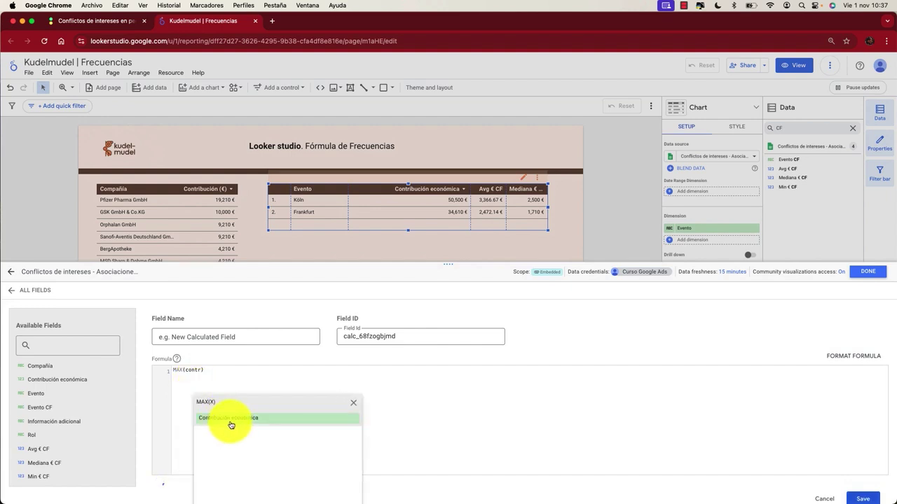
{"action": "left_click", "coordinate": [230, 419]}
- Name the maximum field Max € CF, save it and return to the full field list
{"action": "left_click", "coordinate": [221, 335]}
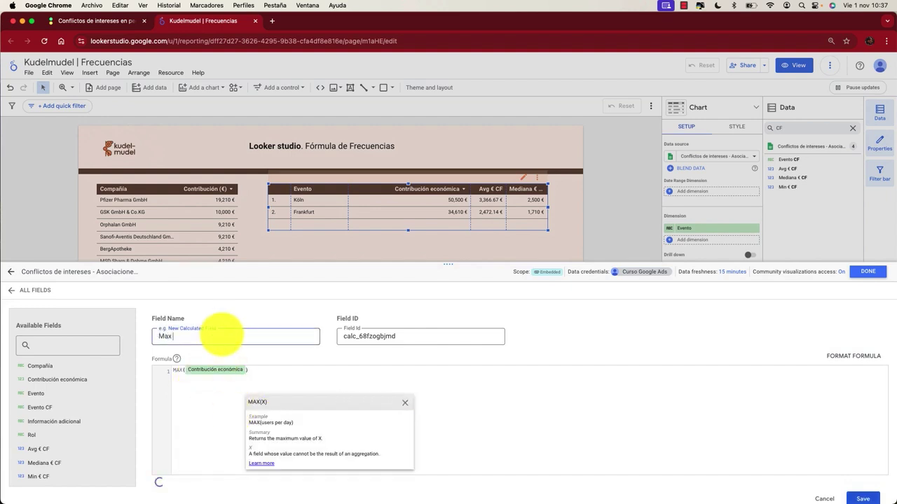
{"action": "type", "text": "Max € (C"}
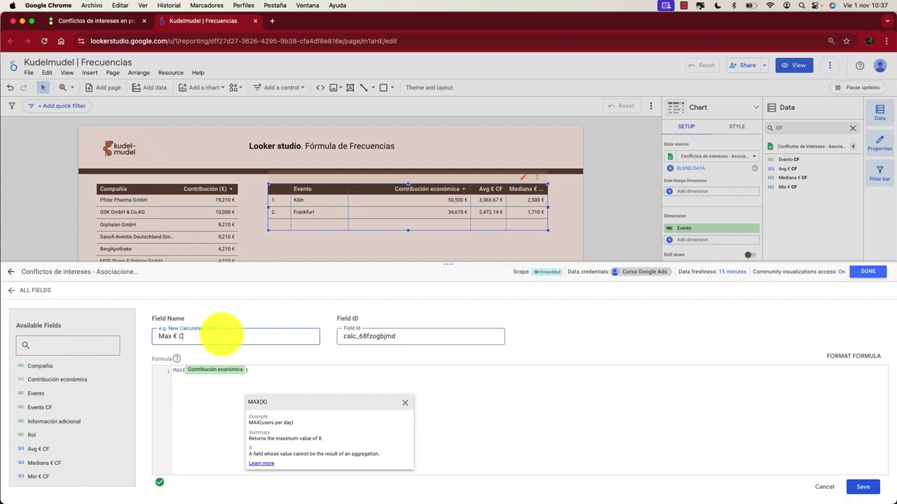
{"action": "left_click", "coordinate": [863, 486]}
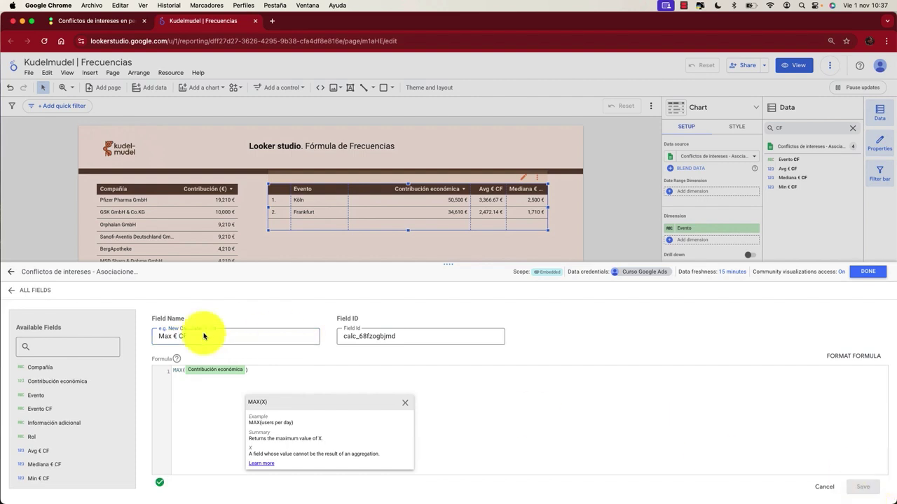
{"action": "left_click", "coordinate": [29, 294]}
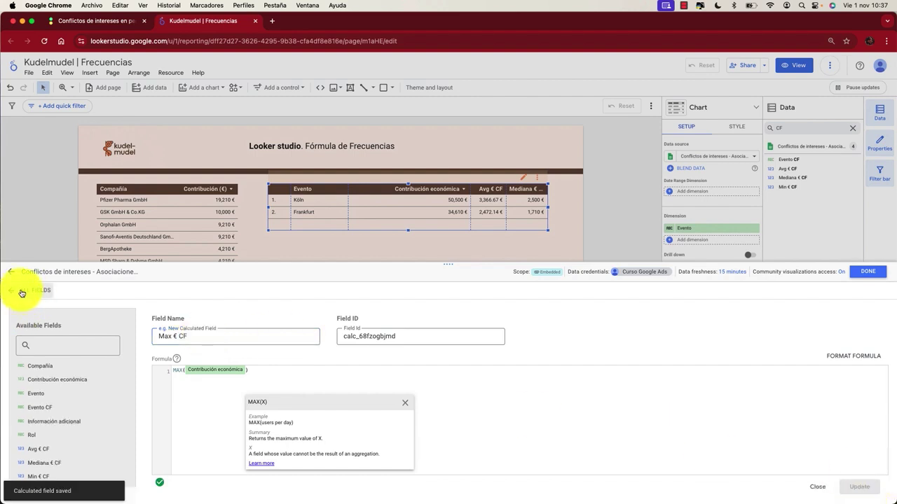
{"action": "left_click", "coordinate": [17, 293]}
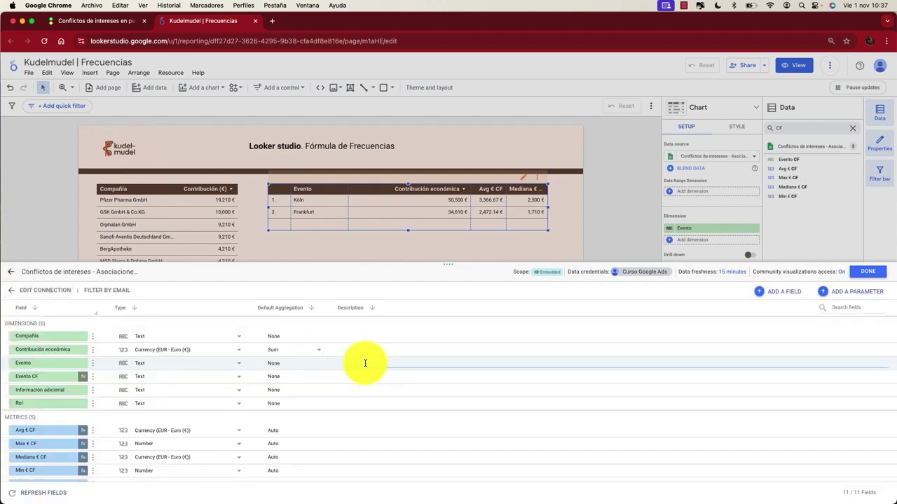
- Set the data type of the Max € CF and Min € CF fields to EUR - Euro (€) currency and finish editing the data source
{"action": "left_click", "coordinate": [149, 447]}
{"action": "mouse_move", "coordinate": [176, 476]}
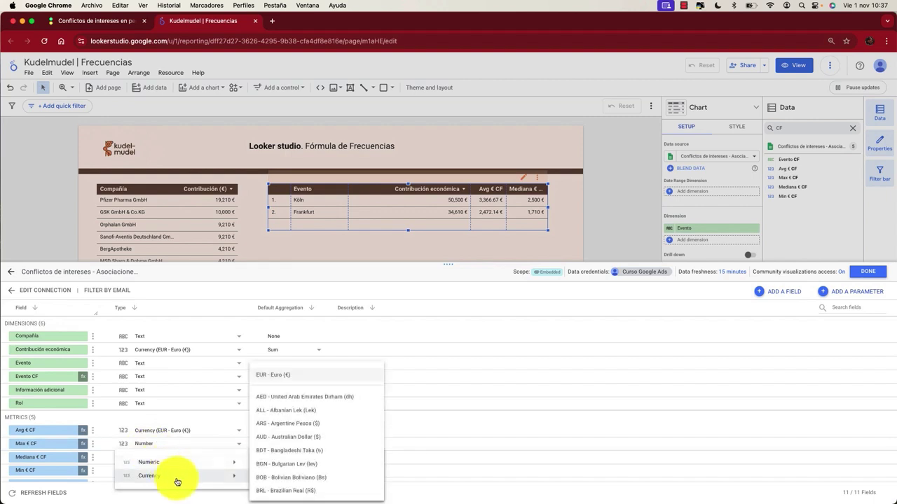
{"action": "left_click", "coordinate": [299, 377]}
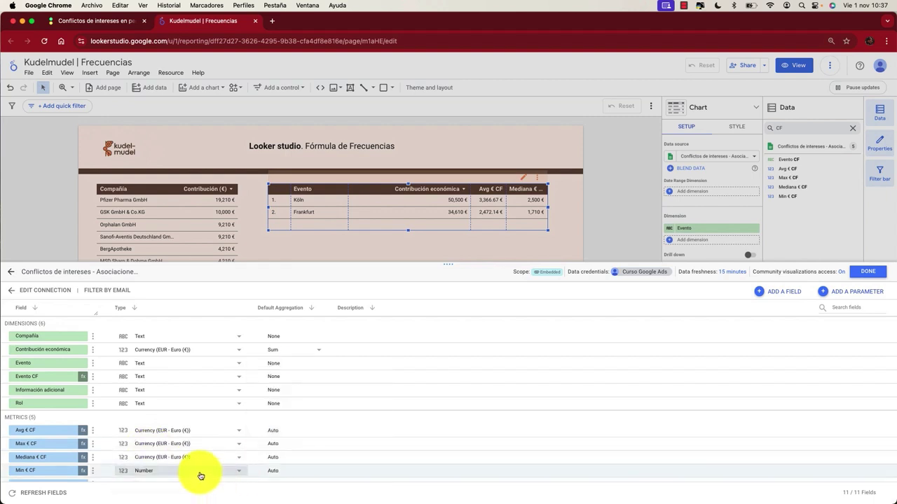
{"action": "left_click", "coordinate": [199, 471]}
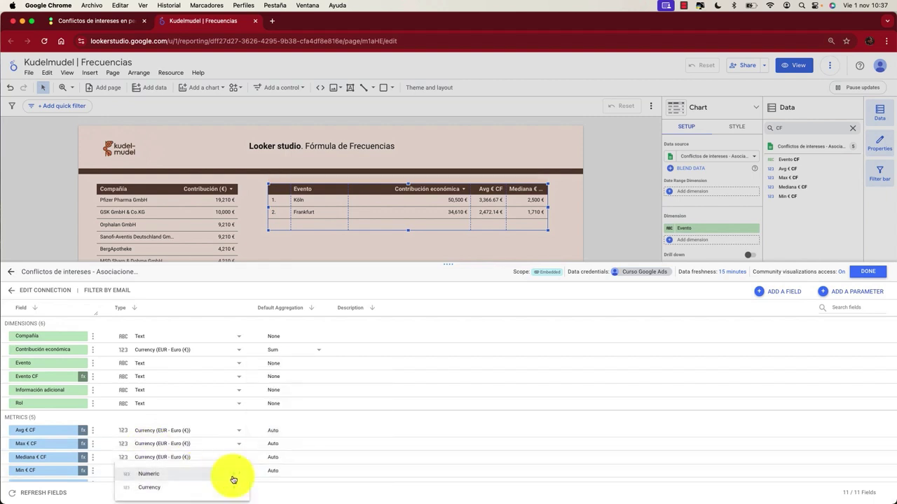
{"action": "mouse_move", "coordinate": [233, 480]}
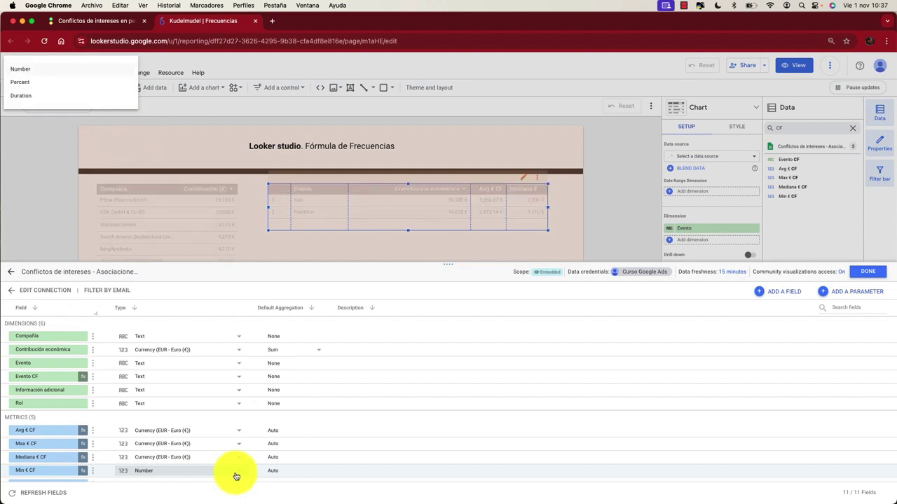
{"action": "left_click", "coordinate": [240, 473]}
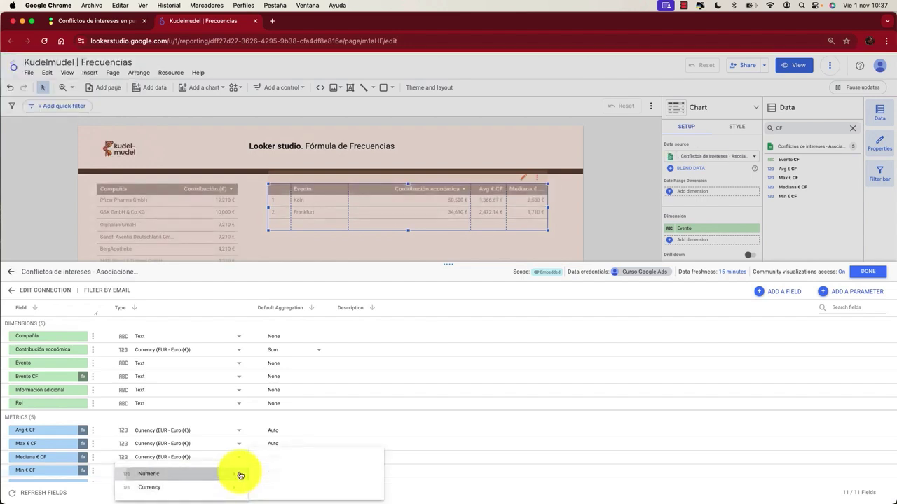
{"action": "mouse_move", "coordinate": [235, 487]}
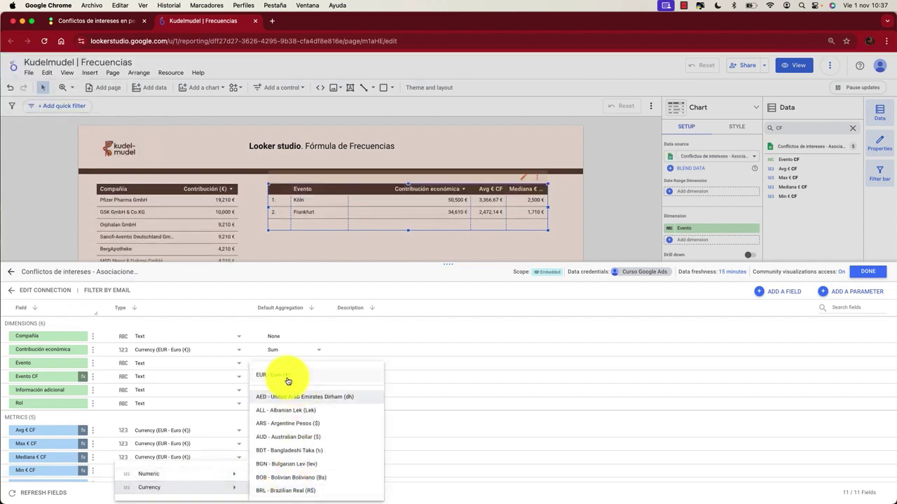
{"action": "left_click", "coordinate": [286, 380]}
{"action": "left_click", "coordinate": [863, 271]}
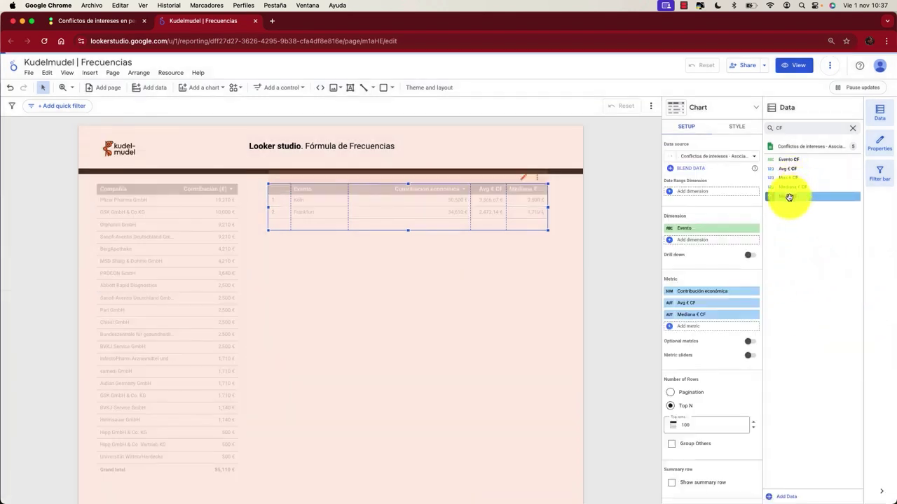
- Add Min € CF before Avg € CF and Max € CF after Mediana € CF as event table metrics, and distribute the columns evenly
{"action": "left_click_drag", "start_coordinate": [789, 196], "coordinate": [690, 307]}
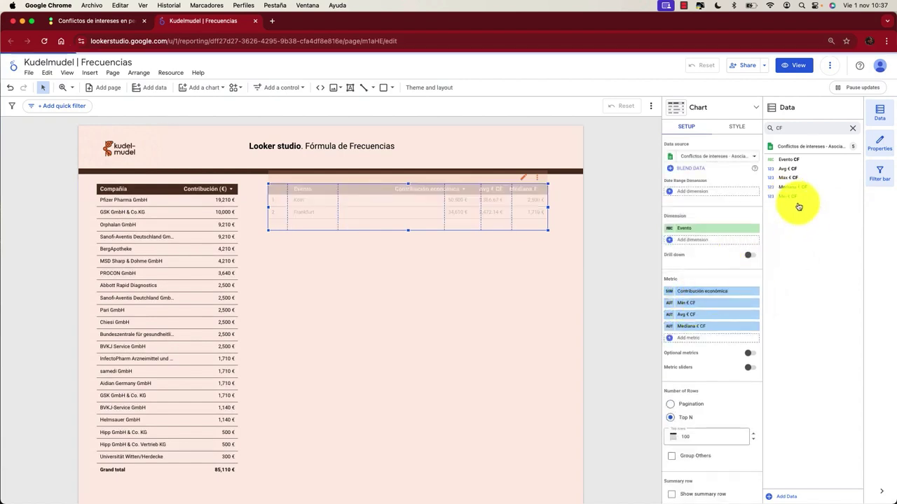
{"action": "left_click_drag", "start_coordinate": [799, 178], "coordinate": [687, 344]}
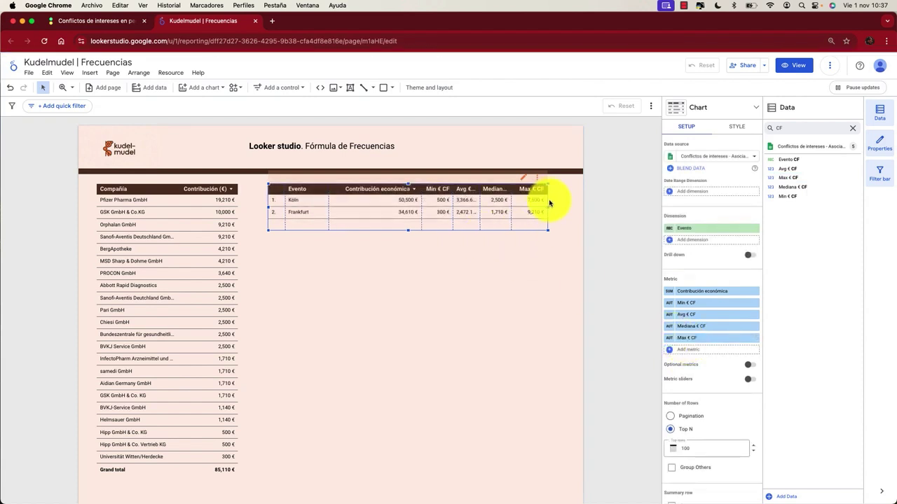
{"action": "right_click", "coordinate": [421, 211]}
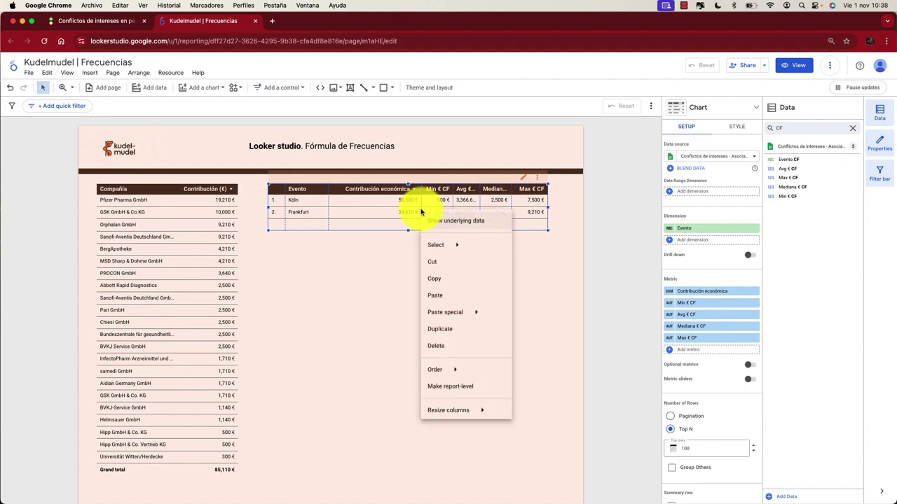
{"action": "mouse_move", "coordinate": [456, 412]}
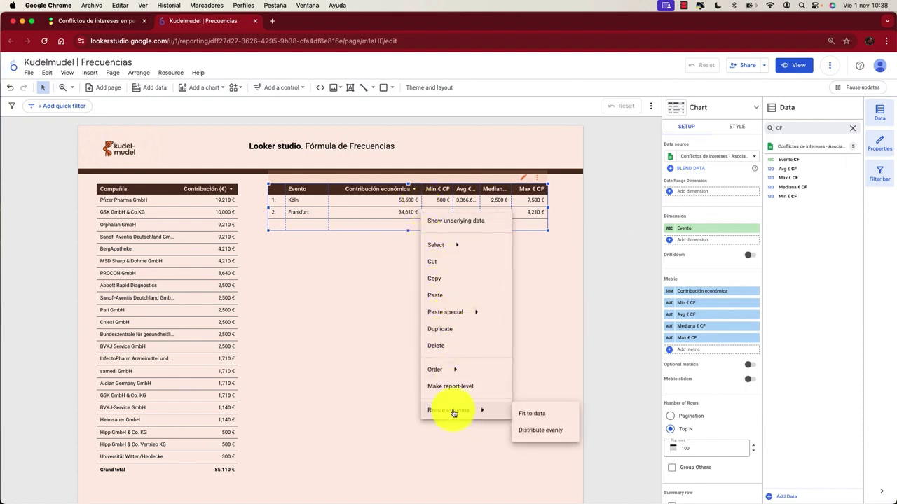
{"action": "left_click", "coordinate": [531, 430]}
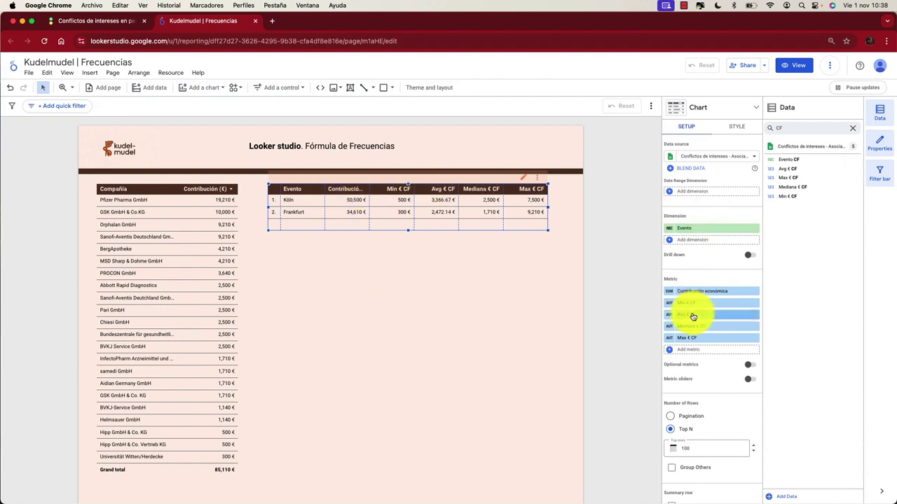
- Rename the event table's Contribución económica metric as Total and its Min € CF metric as Min
{"action": "left_click", "coordinate": [666, 291]}
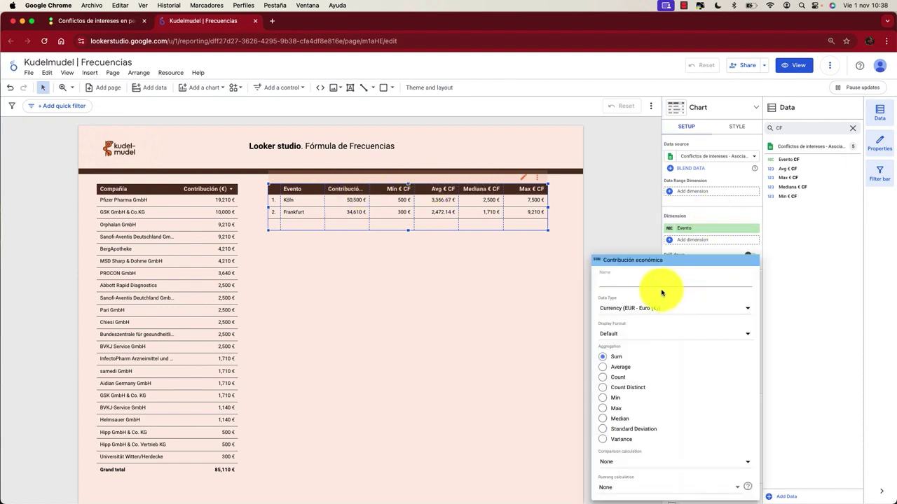
{"action": "type", "text": "Total"}
{"action": "key", "text": "Return"}
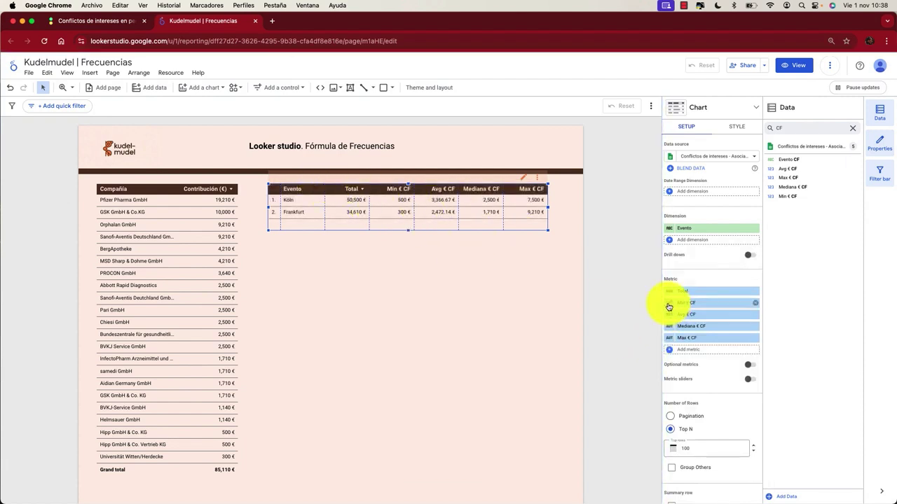
{"action": "left_click", "coordinate": [668, 305]}
{"action": "type", "text": "M"}
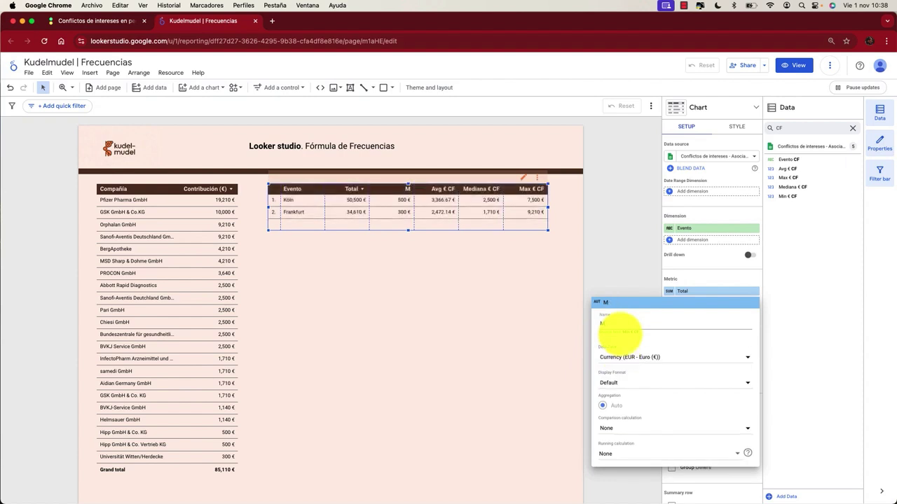
{"action": "type", "text": "in"}
{"action": "key", "text": "Return"}
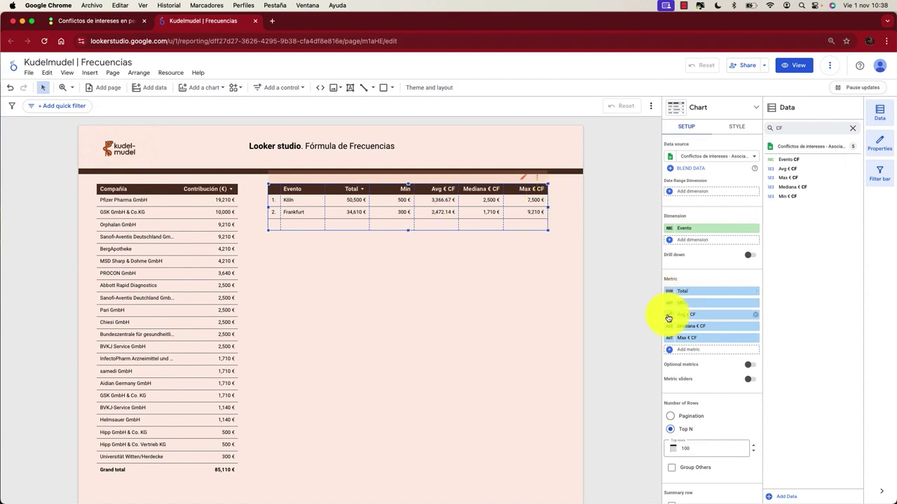
- Rename the event table's average, median and maximum metrics as Avg, Median and Max
{"action": "left_click", "coordinate": [669, 315]}
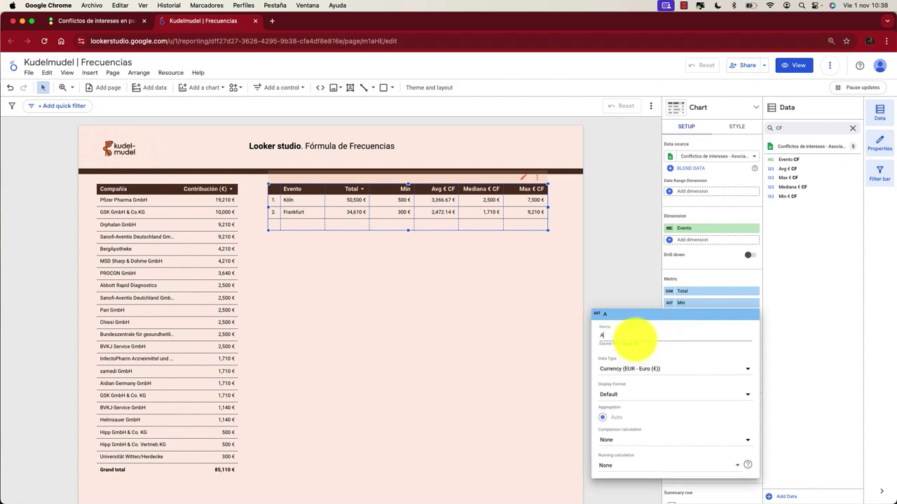
{"action": "type", "text": "Avg"}
{"action": "key", "text": "Return"}
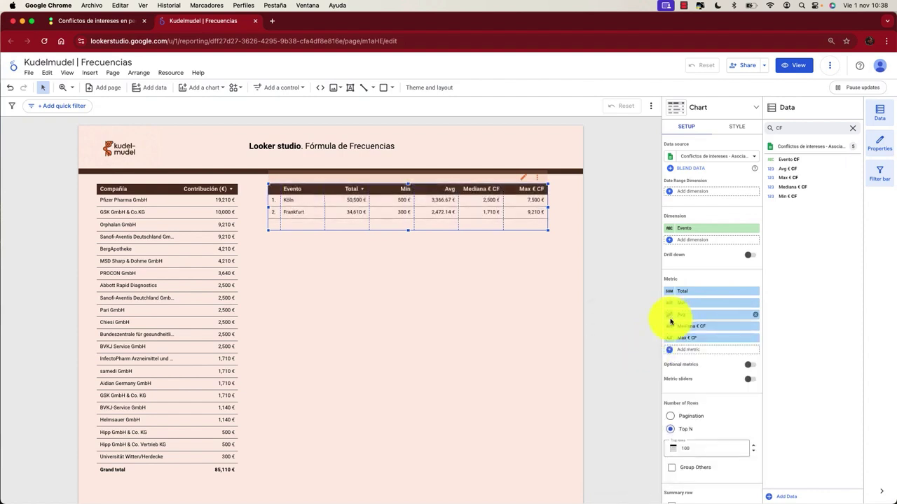
{"action": "left_click", "coordinate": [670, 326]}
{"action": "type", "text": "Median"}
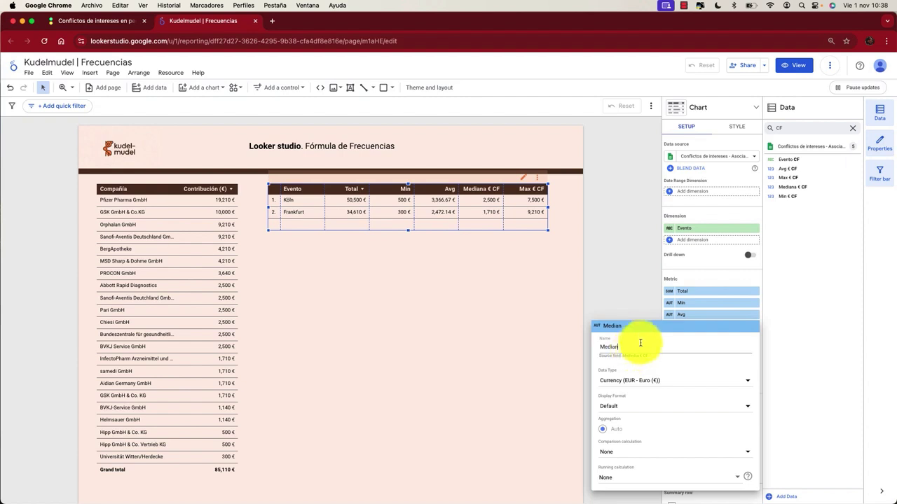
{"action": "left_click", "coordinate": [808, 311]}
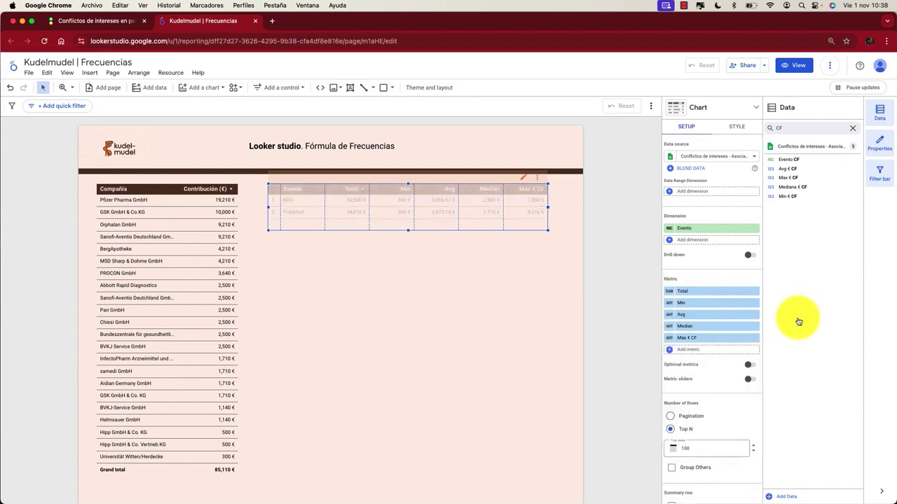
{"action": "left_click", "coordinate": [671, 340]}
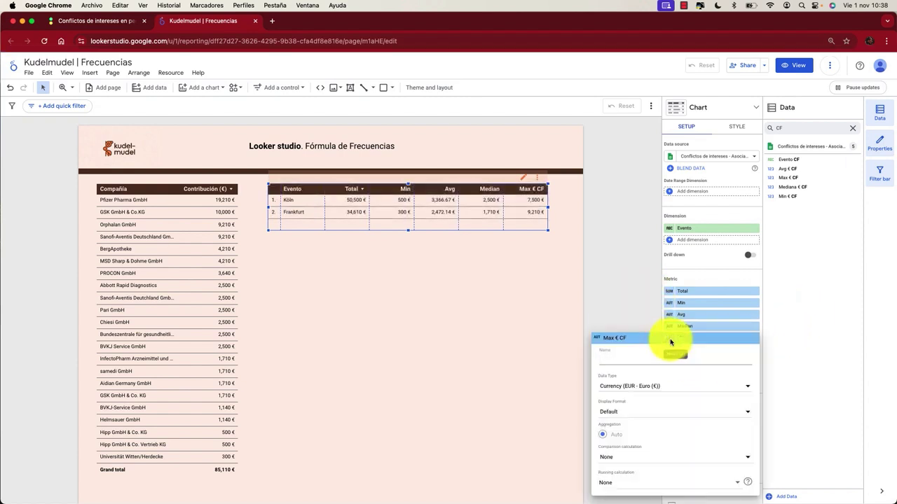
{"action": "type", "text": "Max"}
{"action": "left_click", "coordinate": [669, 339]}
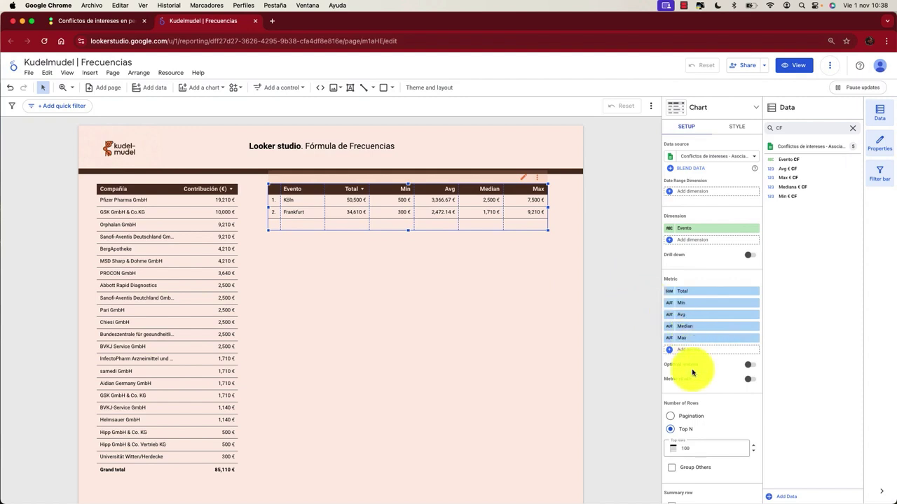
- Show the summary row in the event table and move the table down the page, beside the company table's last rows
{"action": "scroll", "coordinate": [697, 375], "scroll_direction": "down", "scroll_amount": 4}
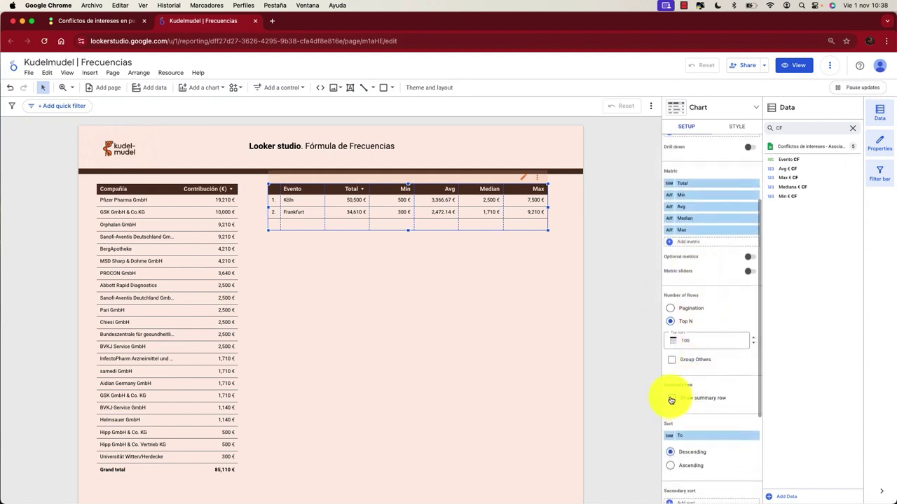
{"action": "left_click", "coordinate": [672, 385]}
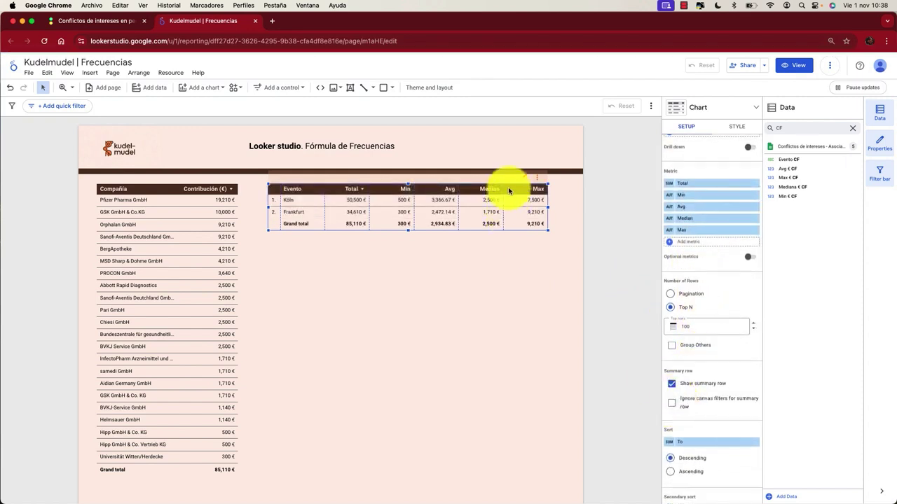
{"action": "left_click_drag", "start_coordinate": [513, 193], "coordinate": [507, 425]}
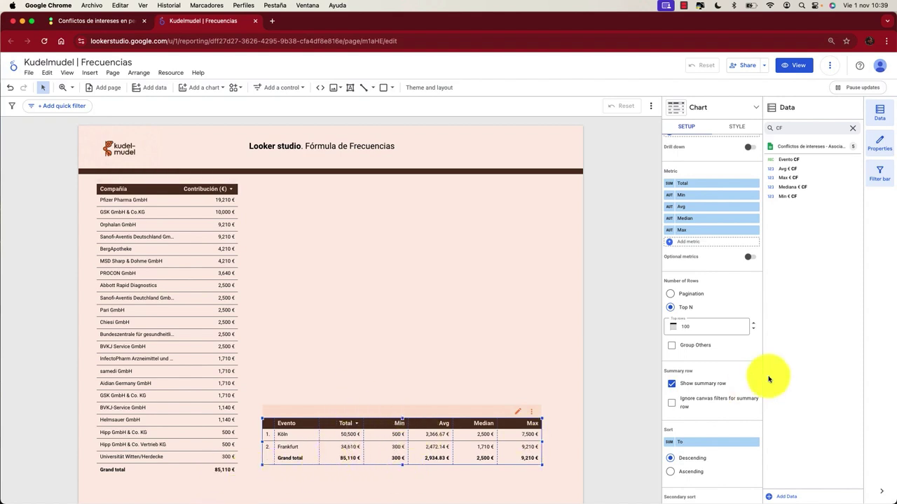
- Test cross-filtering with Frankfurt in the event table and Pfizer Pharma GmbH in the company table, clearing each filter
{"action": "scroll", "coordinate": [719, 381], "scroll_direction": "down", "scroll_amount": 3}
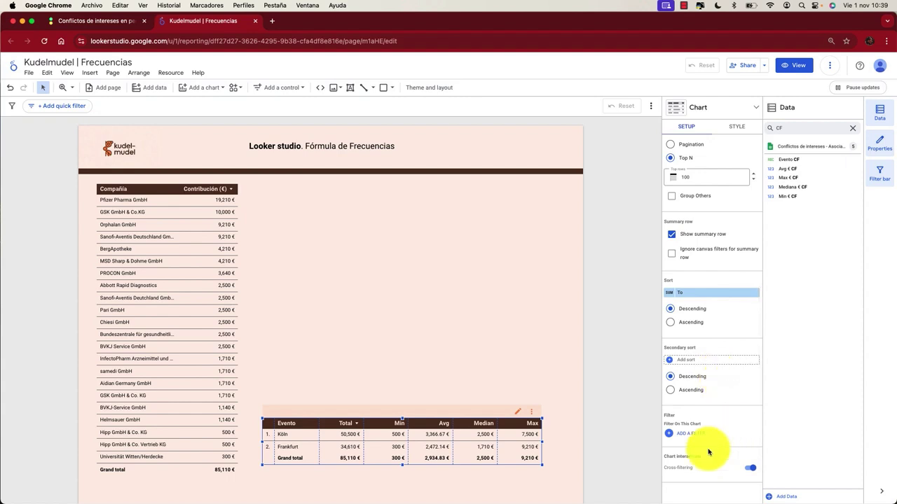
{"action": "left_click", "coordinate": [752, 470]}
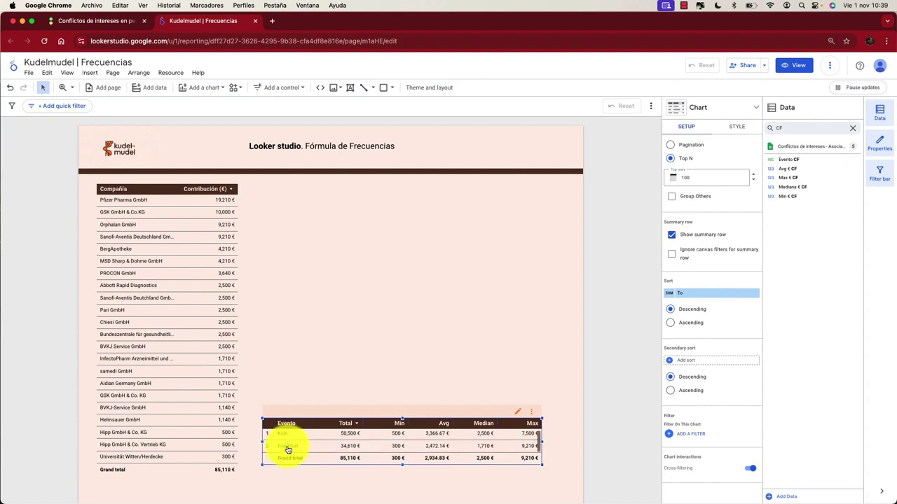
{"action": "left_click", "coordinate": [287, 448]}
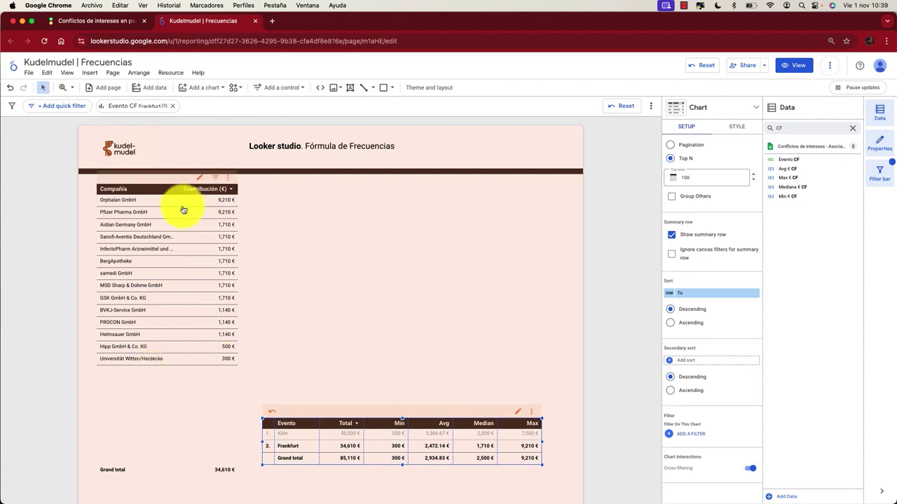
{"action": "left_click", "coordinate": [293, 446]}
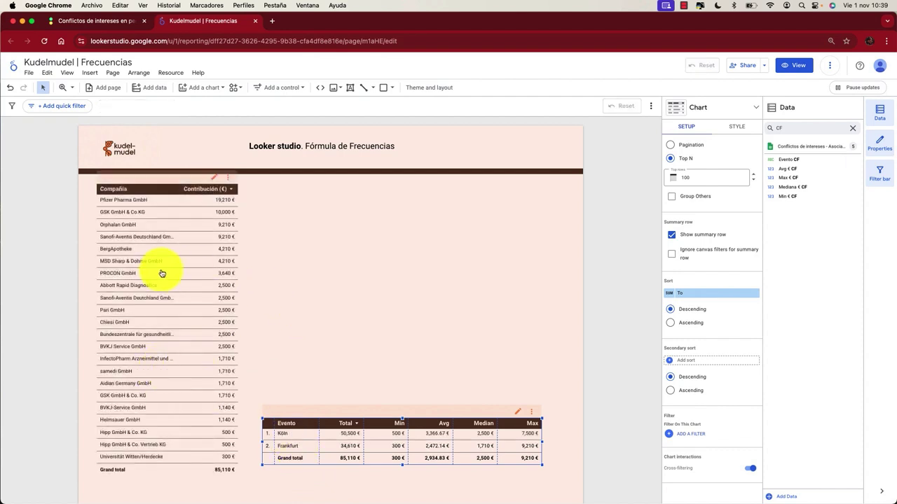
{"action": "left_click", "coordinate": [126, 203]}
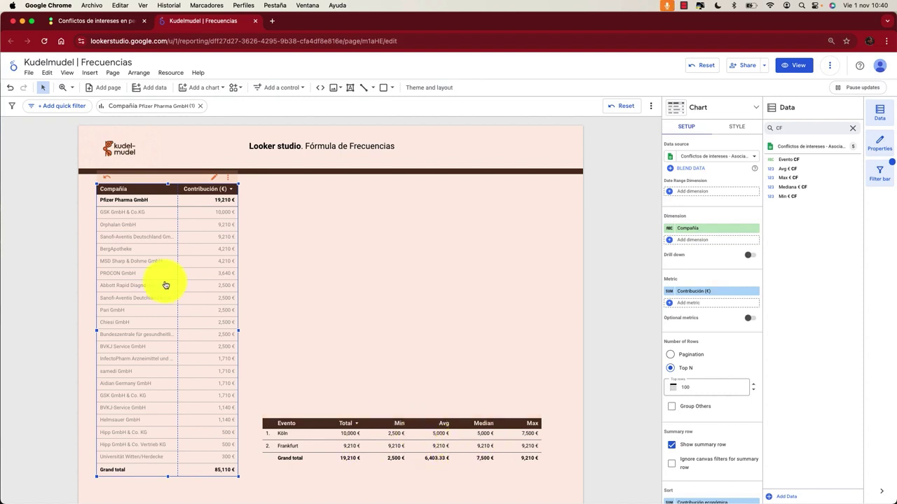
{"action": "left_click", "coordinate": [140, 203]}
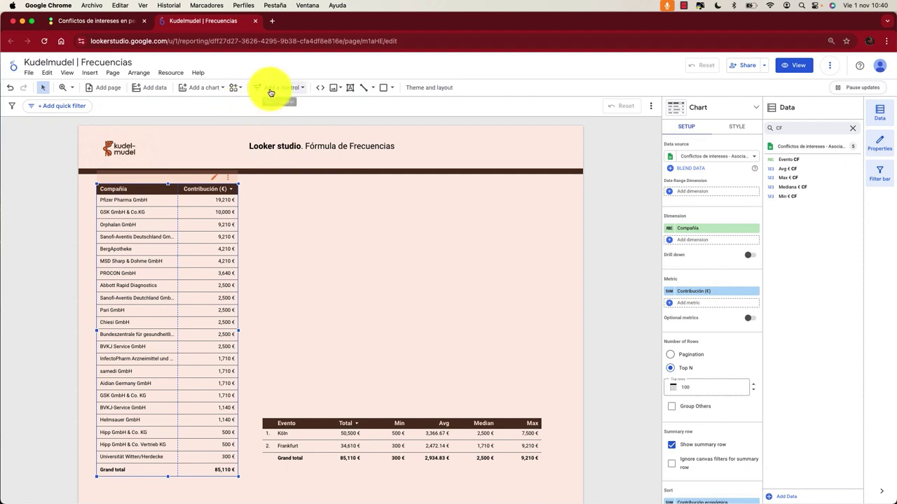
- Insert a 100% stacked horizontal bar chart directly above the event table and widen it to about the table's width
{"action": "left_click", "coordinate": [221, 94]}
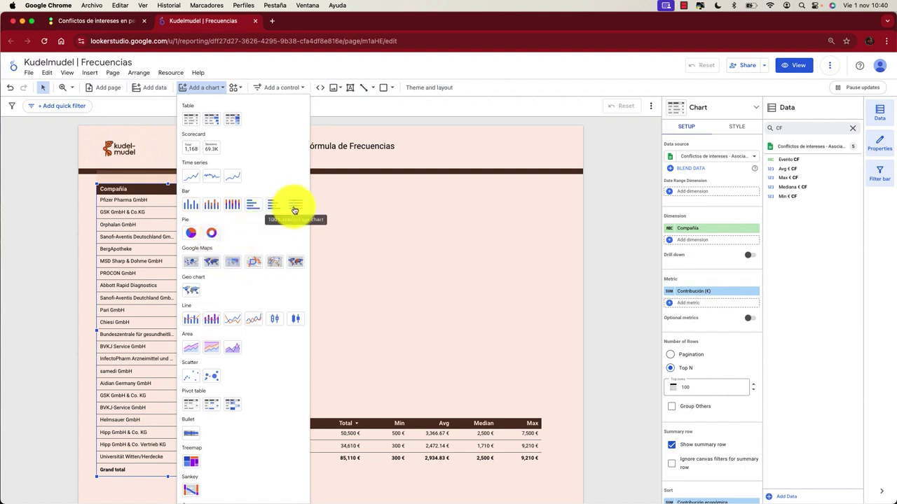
{"action": "left_click", "coordinate": [295, 210]}
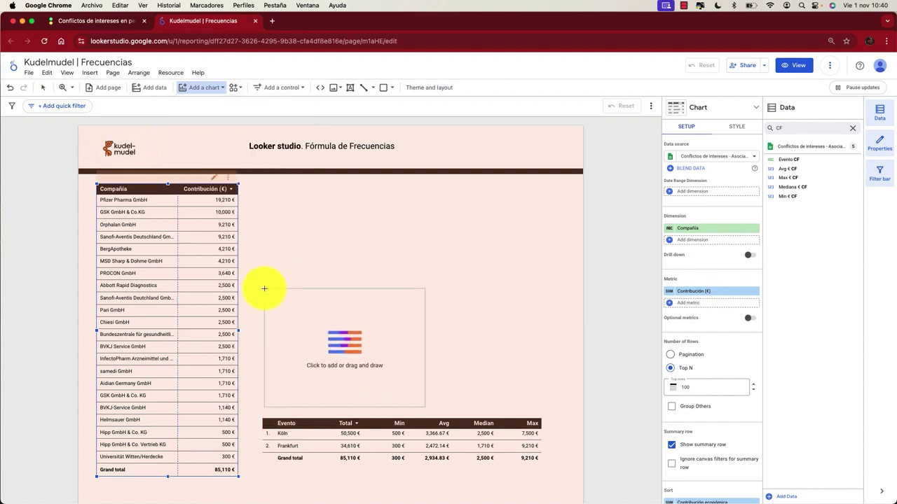
{"action": "left_click", "coordinate": [264, 288]}
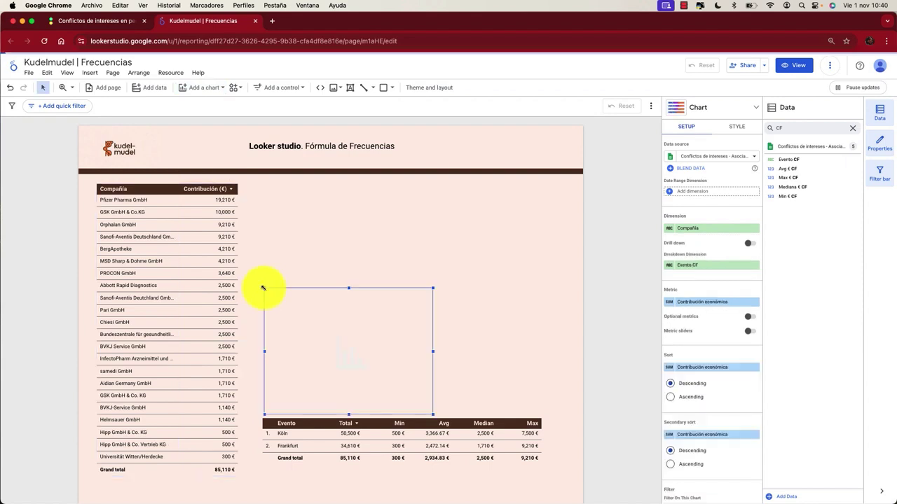
{"action": "left_click_drag", "start_coordinate": [432, 352], "coordinate": [536, 356]}
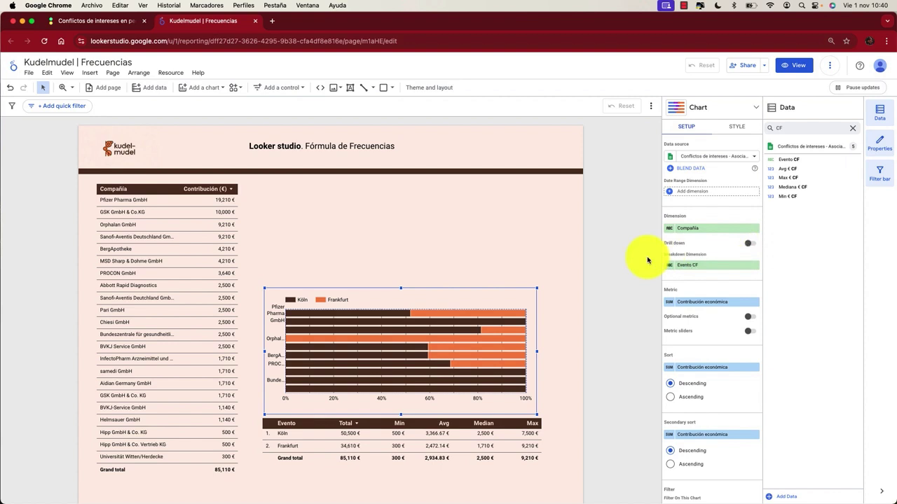
- Remove the bar chart's breakdown dimension and replace its Compañía dimension with Evento CF
{"action": "left_click", "coordinate": [754, 266]}
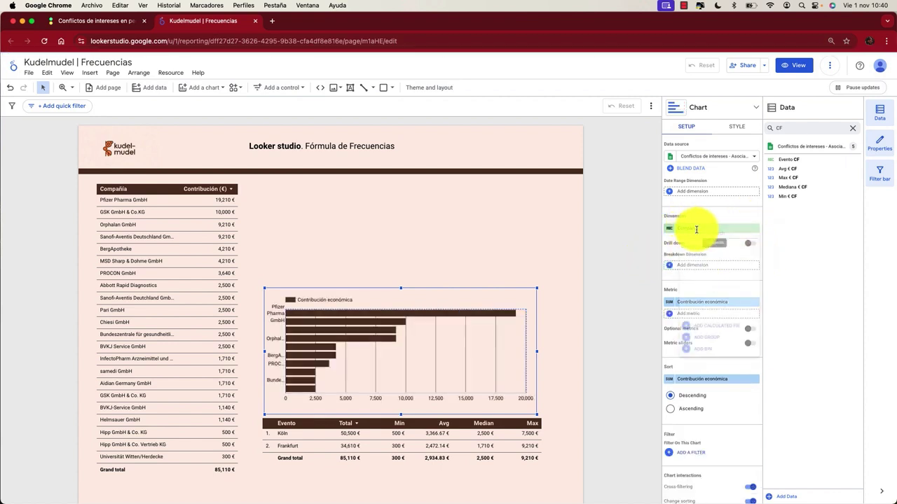
{"action": "type", "text": "CF"}
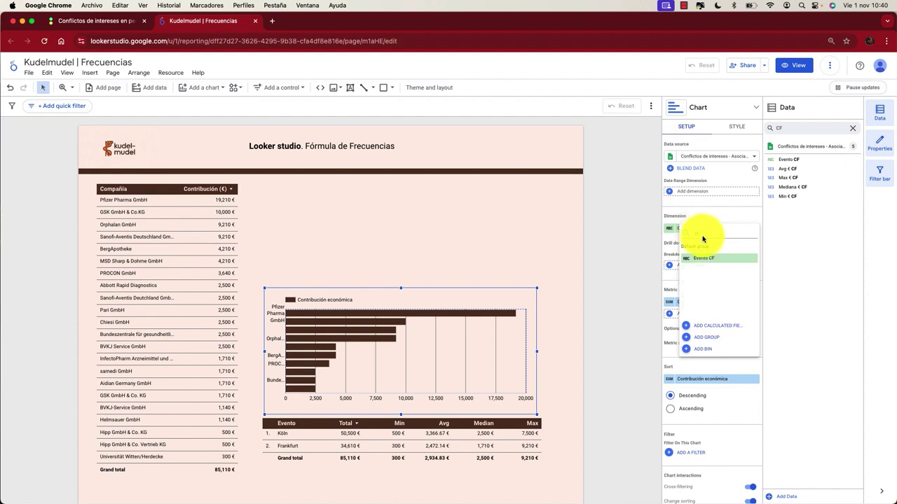
{"action": "left_click", "coordinate": [705, 259]}
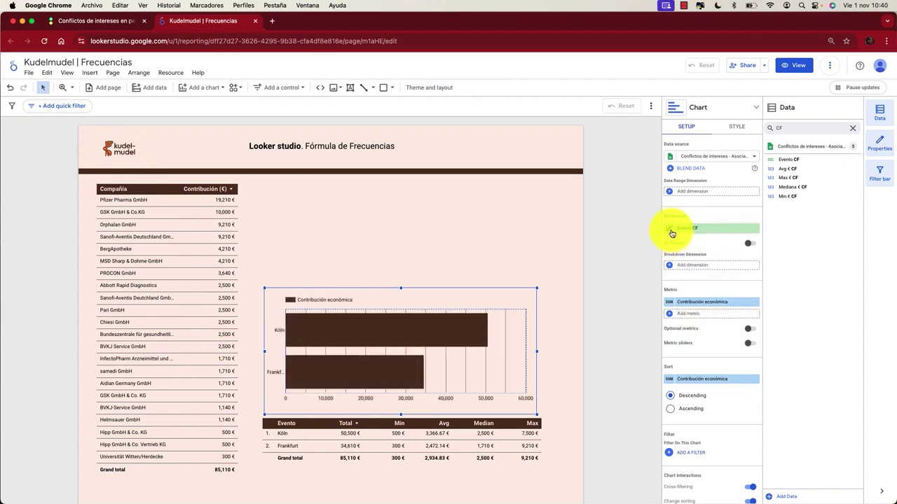
{"action": "mouse_move", "coordinate": [458, 328]}
{"action": "mouse_move", "coordinate": [351, 378]}
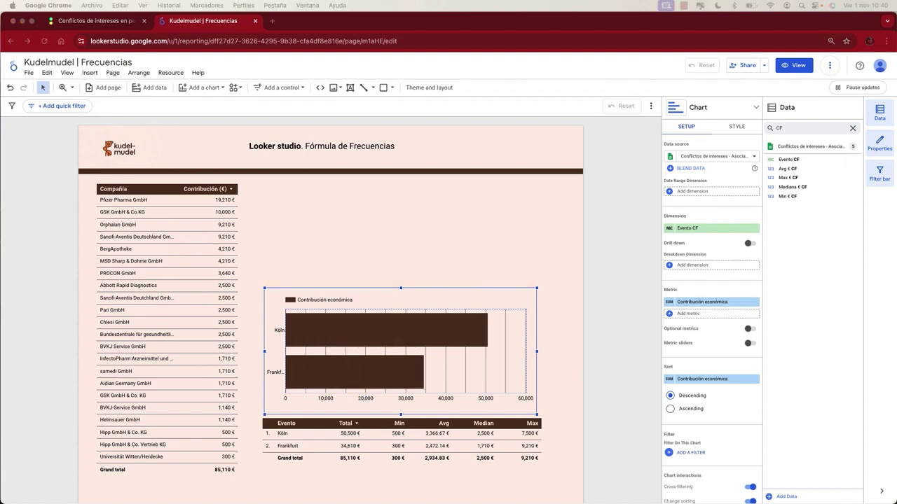
- Change the bar chart to a 100% stacked bar chart with Rol as the breakdown dimension
{"action": "left_click", "coordinate": [675, 112]}
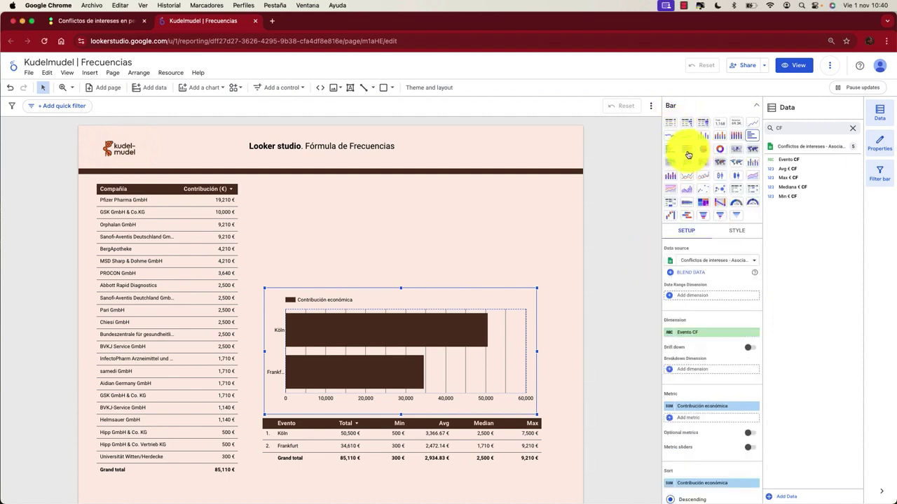
{"action": "left_click", "coordinate": [686, 149]}
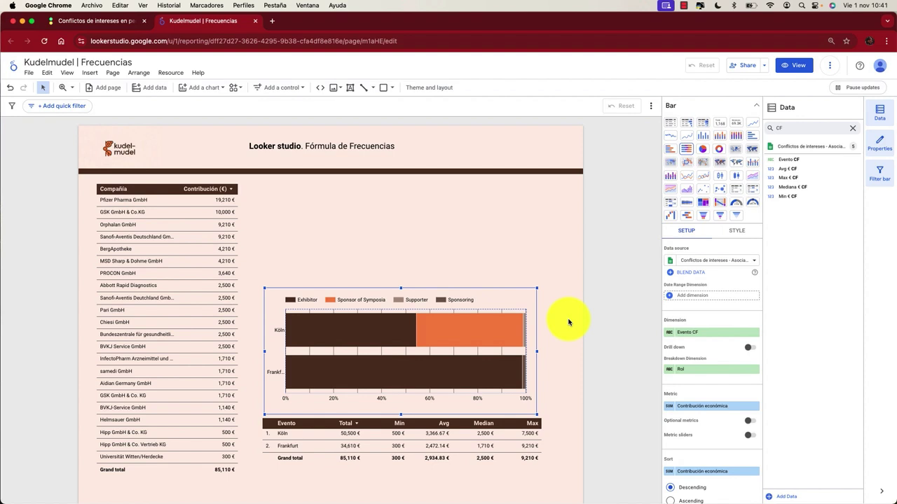
{"action": "left_click", "coordinate": [755, 105]}
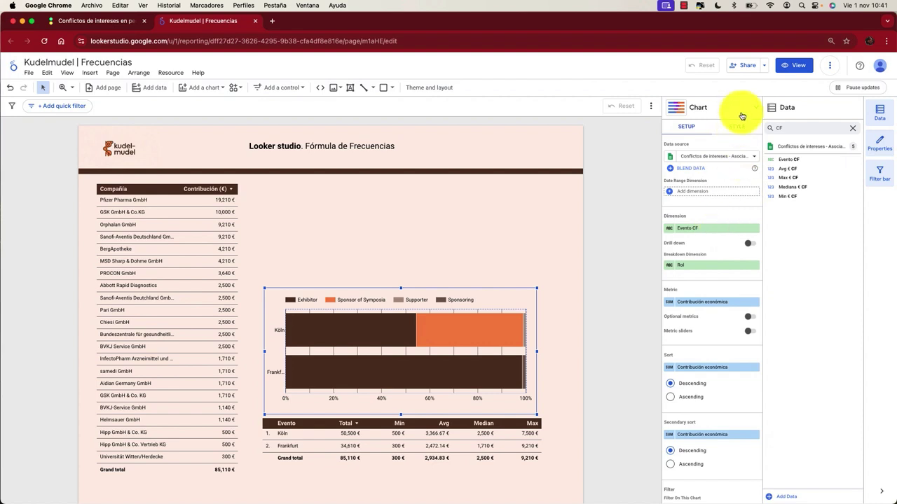
- Make the bar chart's gridlines transparent and narrow its plot area to fit the full event labels
{"action": "left_click", "coordinate": [739, 125]}
{"action": "scroll", "coordinate": [704, 210], "scroll_direction": "down", "scroll_amount": 15}
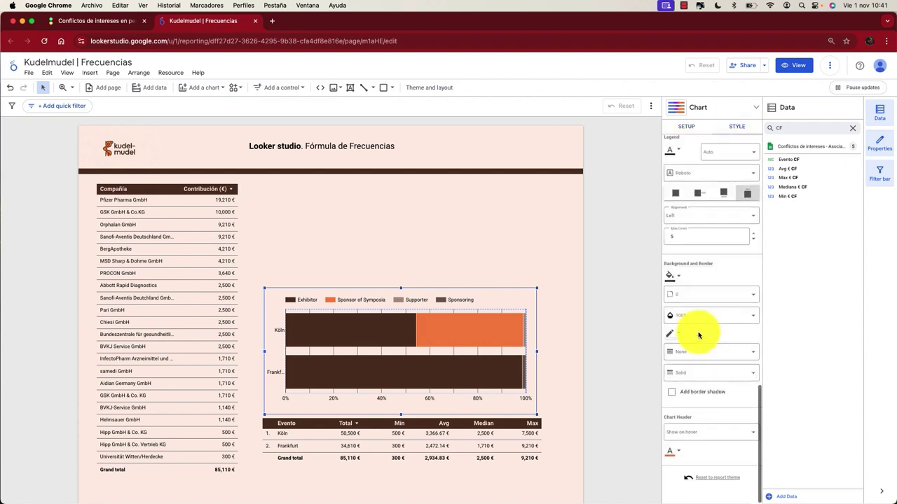
{"action": "scroll", "coordinate": [709, 313], "scroll_direction": "up", "scroll_amount": 1}
{"action": "left_click", "coordinate": [718, 188]}
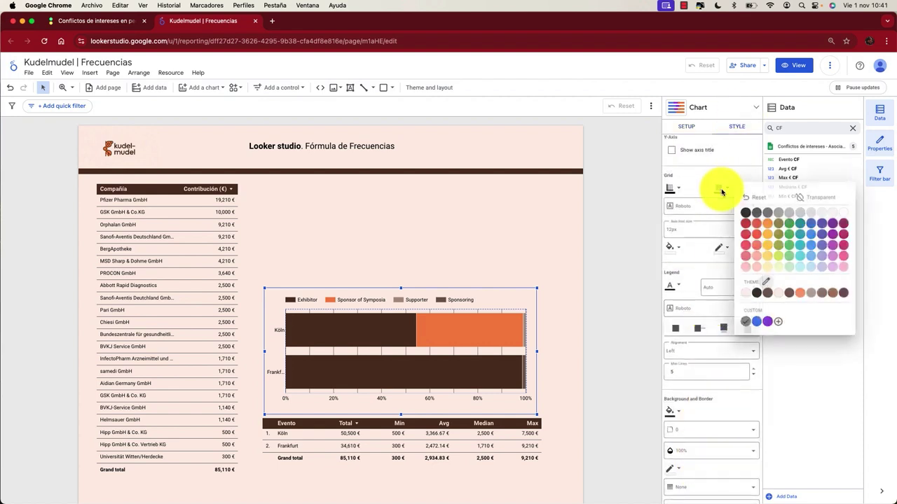
{"action": "left_click", "coordinate": [833, 202]}
{"action": "scroll", "coordinate": [715, 182], "scroll_direction": "up", "scroll_amount": 10}
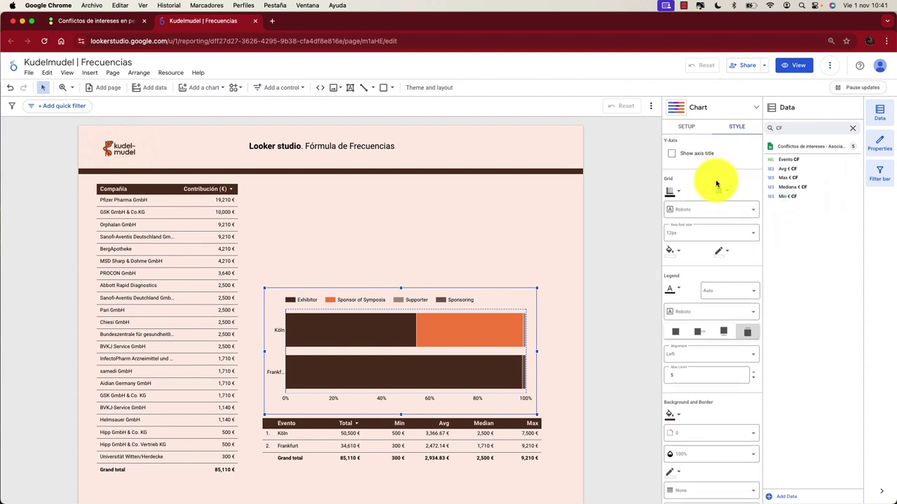
{"action": "left_click", "coordinate": [685, 127]}
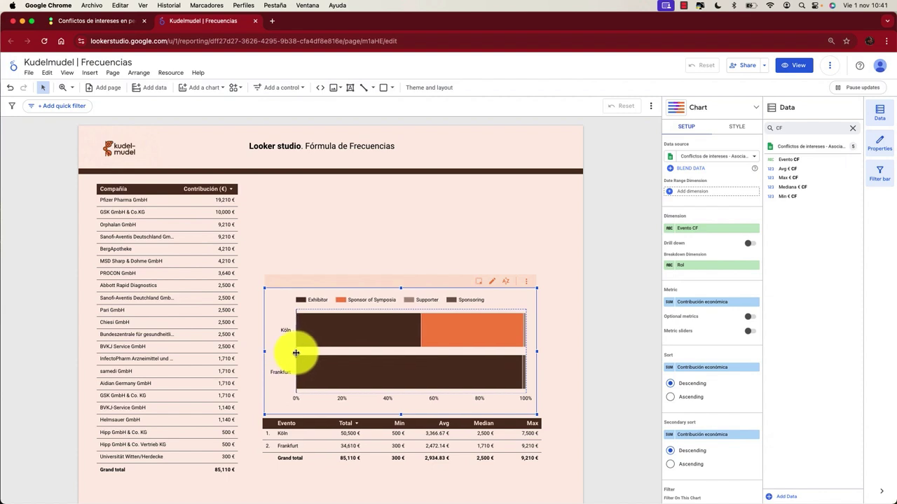
- View the report and test cross-filtering with Köln's Sponsor of Symposia and Exhibitor bar segments, clearing the filter at the end
{"action": "left_click", "coordinate": [787, 70]}
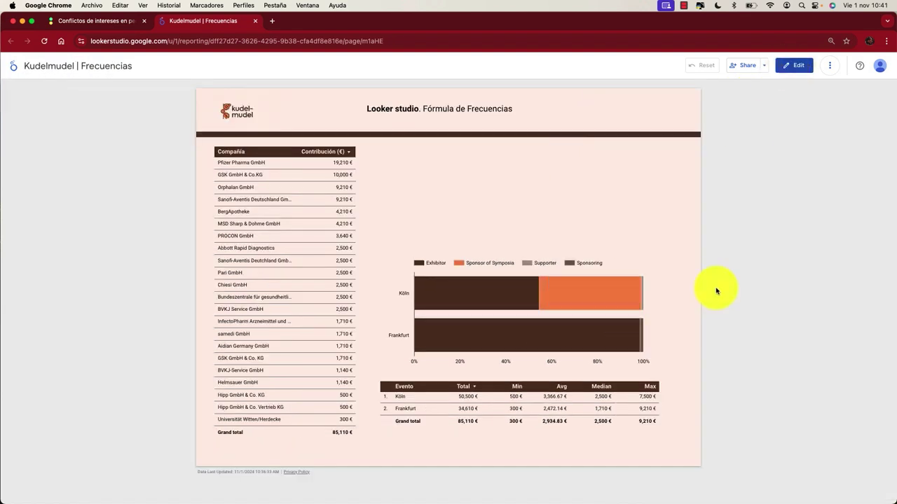
{"action": "mouse_move", "coordinate": [610, 300]}
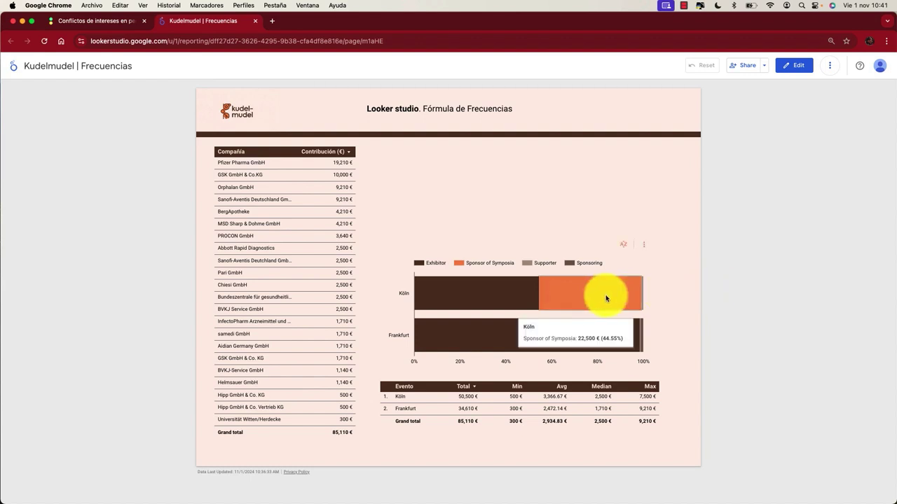
{"action": "left_click", "coordinate": [602, 298]}
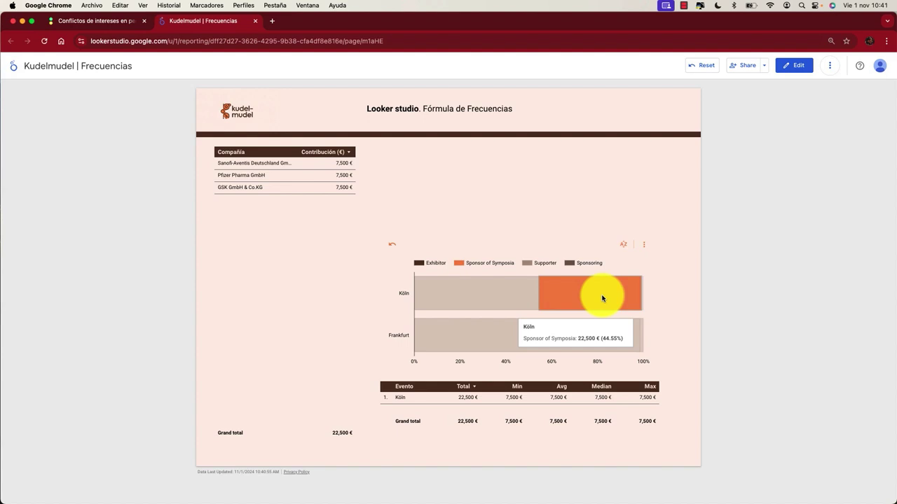
{"action": "left_click", "coordinate": [481, 299]}
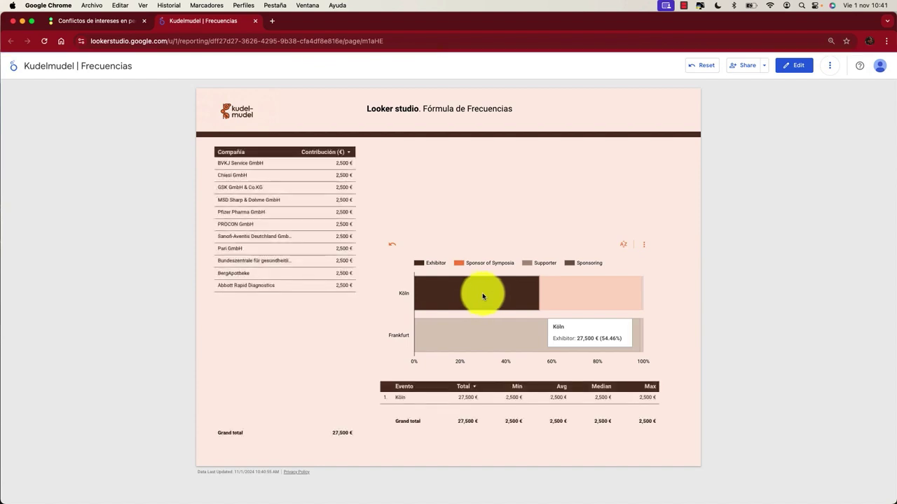
{"action": "left_click", "coordinate": [482, 296]}
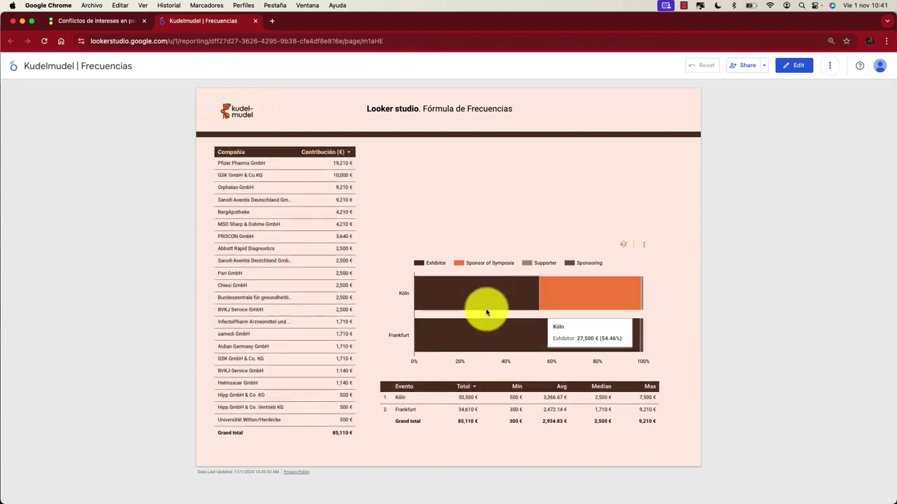
- Test how the chart responds to filtering by Köln, Pfizer Pharma GmbH and Frankfurt in the tables, clearing all filters at the end
{"action": "left_click", "coordinate": [400, 399]}
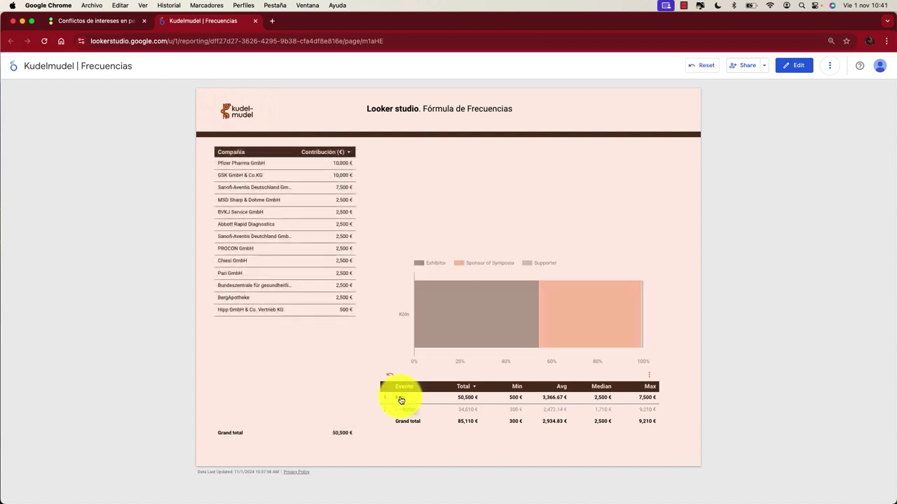
{"action": "left_click", "coordinate": [262, 167]}
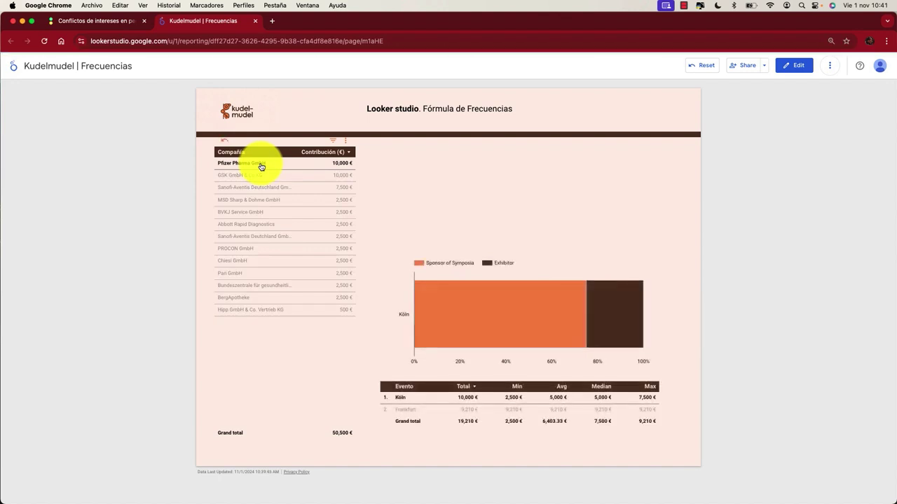
{"action": "left_click", "coordinate": [262, 167]}
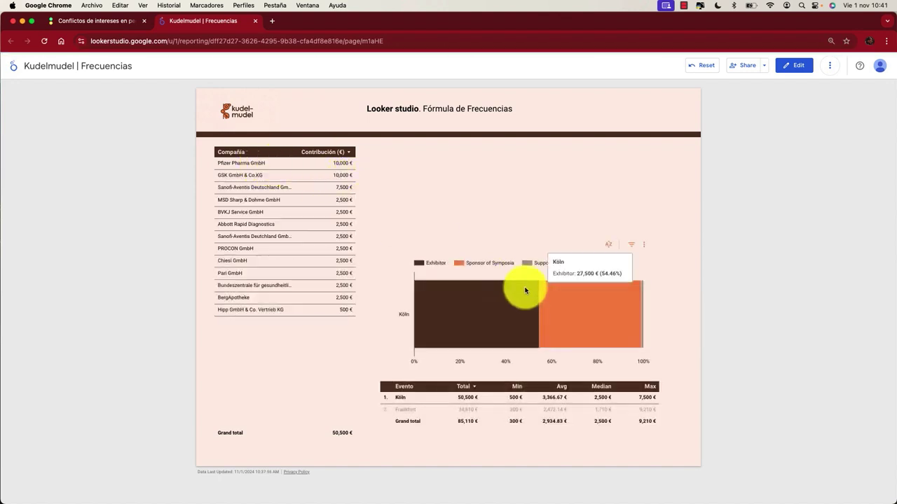
{"action": "left_click", "coordinate": [404, 411]}
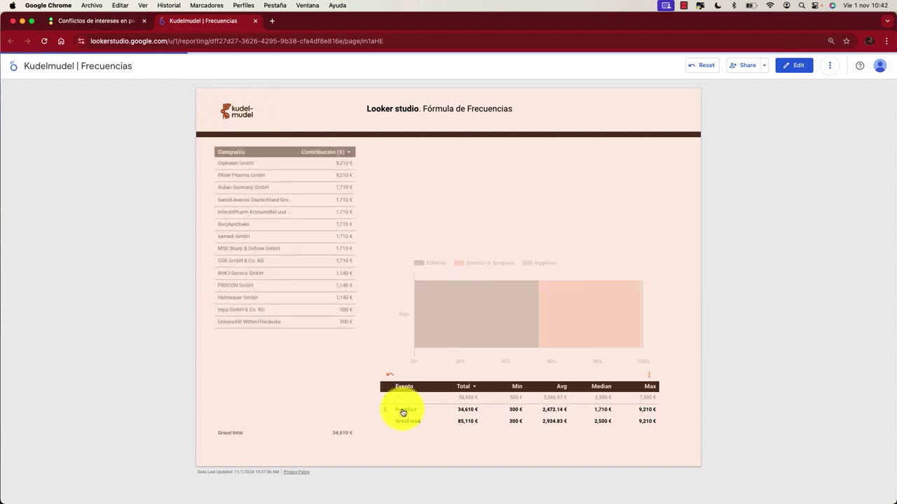
{"action": "left_click", "coordinate": [405, 411]}
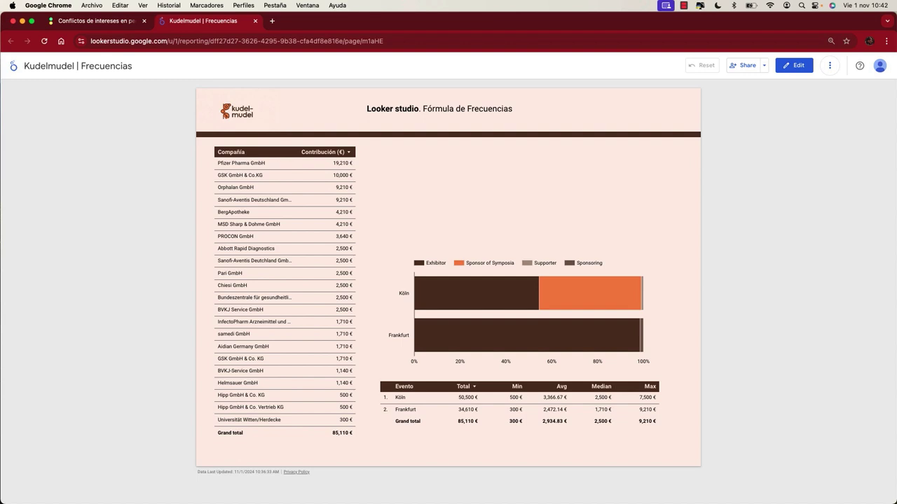
- Return to editing the report and start a calculated field named 1er Percentil CF in the embedded data source
{"action": "left_click", "coordinate": [799, 66]}
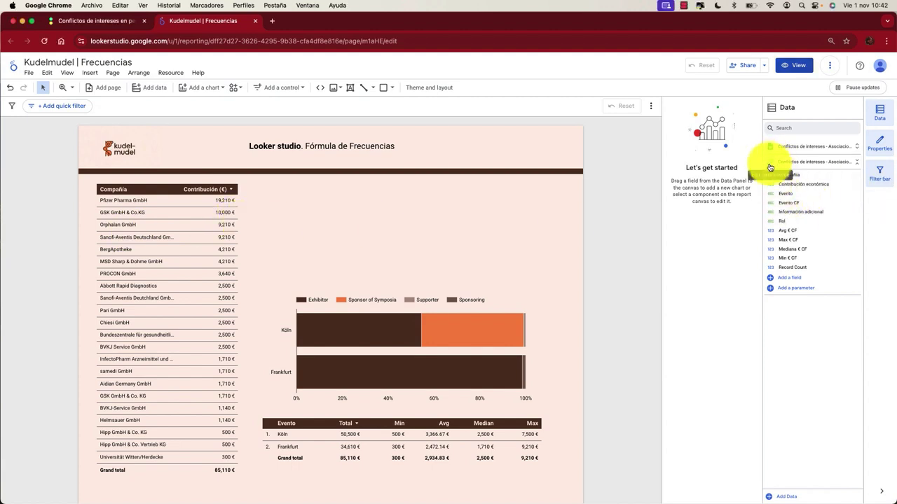
{"action": "left_click", "coordinate": [769, 165]}
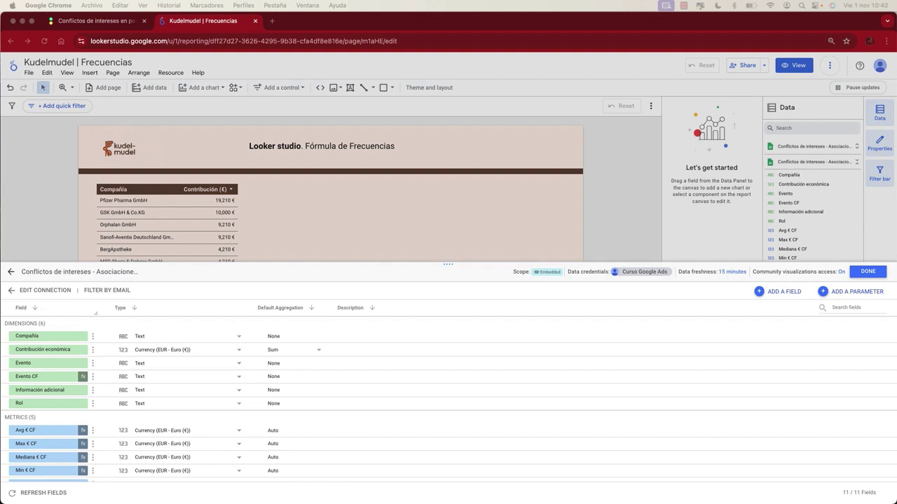
{"action": "left_click", "coordinate": [785, 294]}
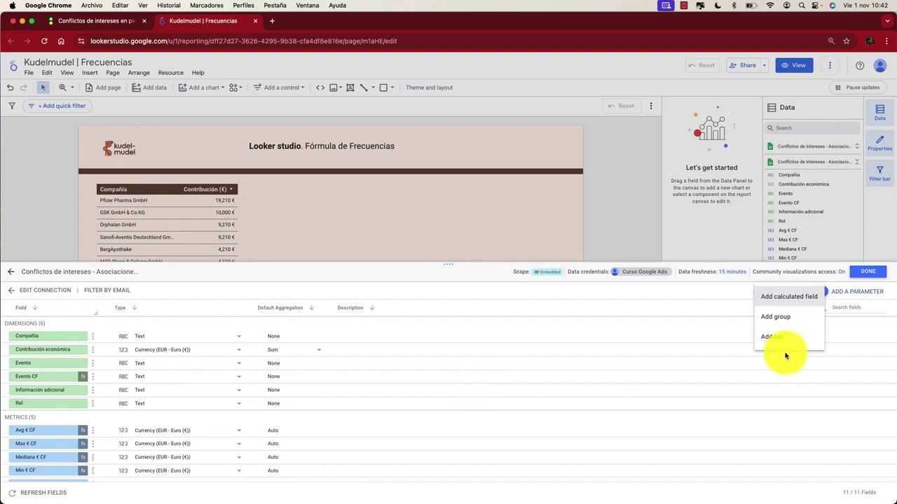
{"action": "left_click", "coordinate": [772, 296]}
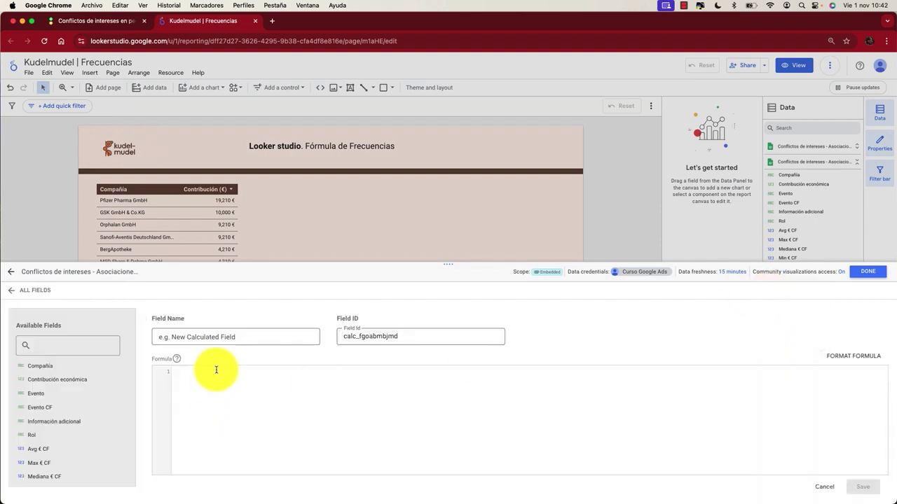
{"action": "left_click", "coordinate": [214, 337]}
{"action": "left_click", "coordinate": [214, 339]}
{"action": "type", "text": "1e"}
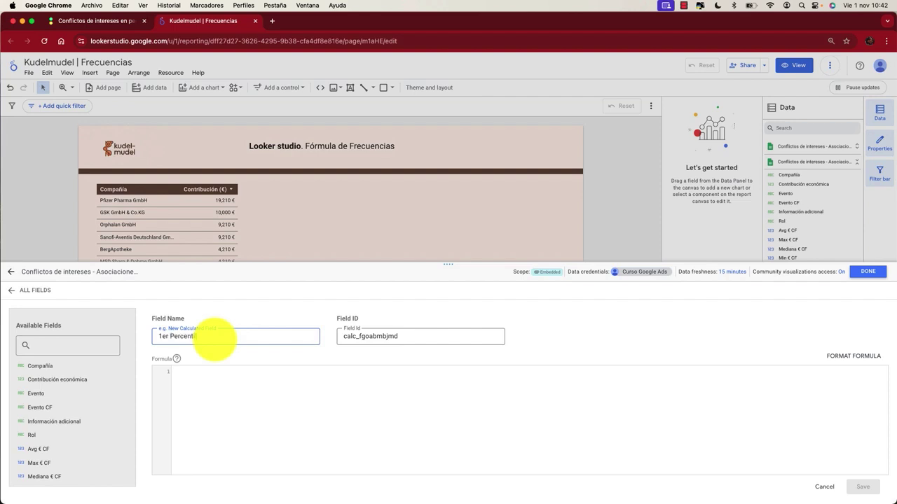
{"action": "type", "text": "r Percentil CF"}
- Define the calculated field with the formula PERCENTILE(Contribución económica,25) and save it
{"action": "left_click", "coordinate": [196, 382]}
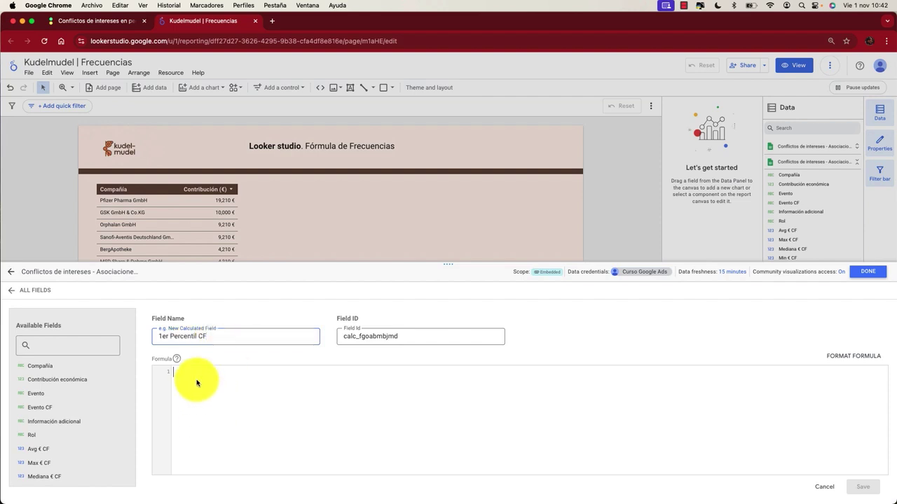
{"action": "type", "text": "PERCENTILE("}
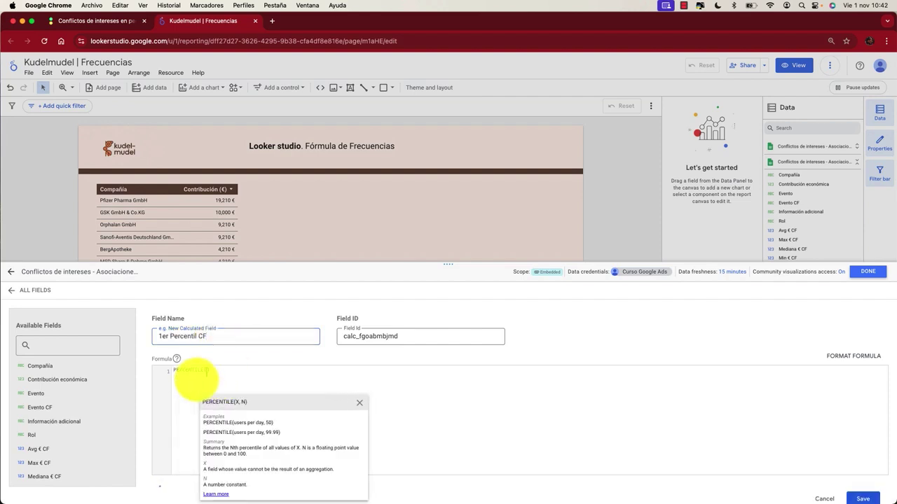
{"action": "type", "text": "Contribución econ"}
{"action": "key", "text": "Return"}
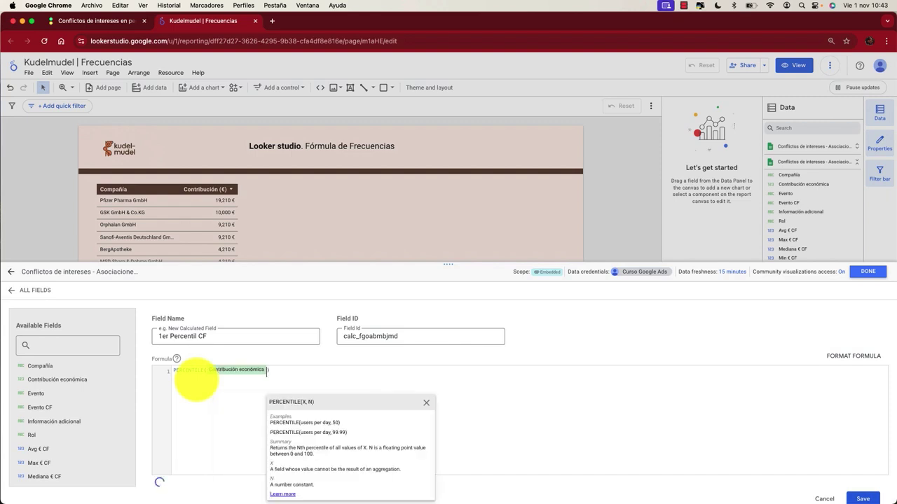
{"action": "type", "text": ",25"}
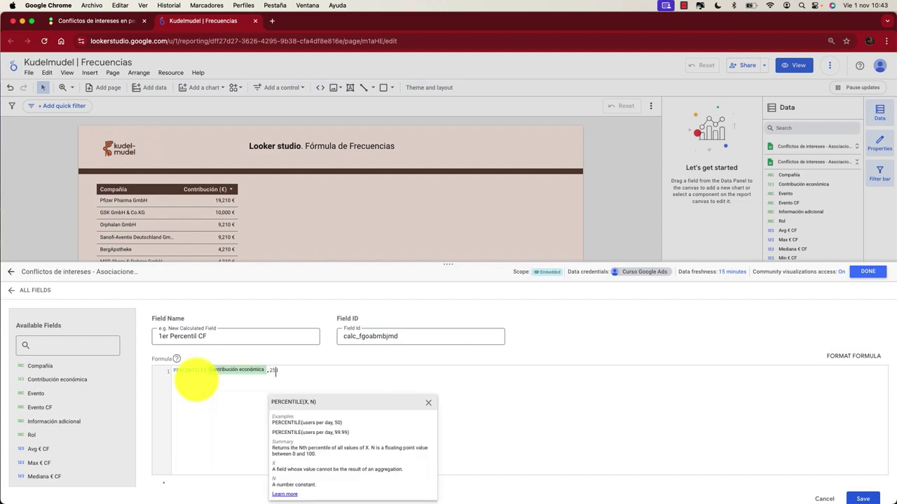
{"action": "triple_click", "coordinate": [190, 370]}
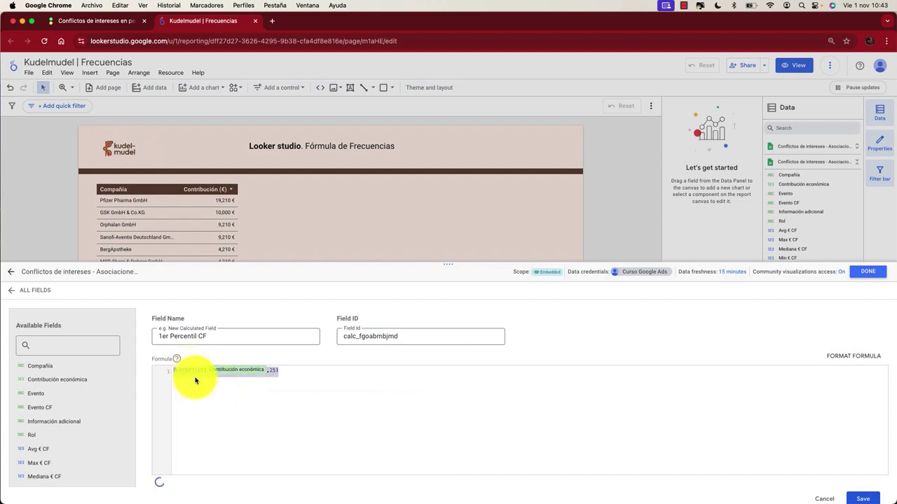
{"action": "left_click", "coordinate": [869, 486]}
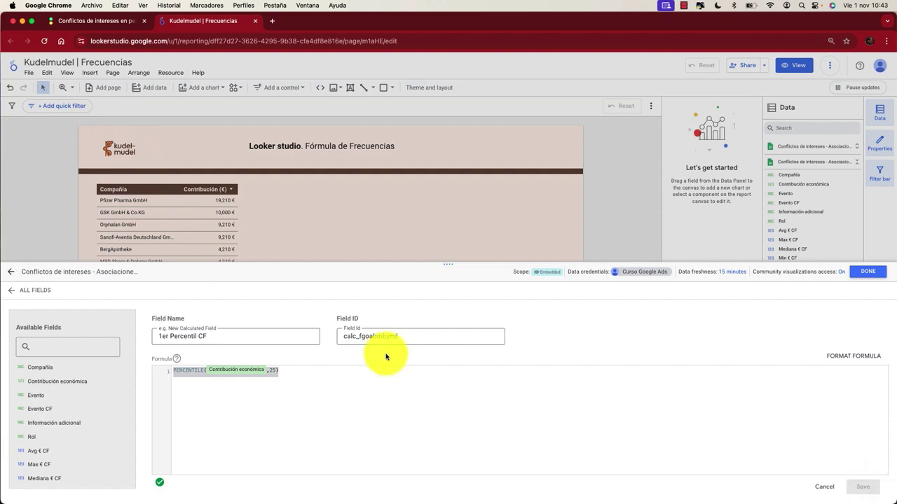
- Set the data type of the 1er Percentil CF field in the embedded data source to Currency, EUR - Euro (€)
{"action": "left_click", "coordinate": [12, 273]}
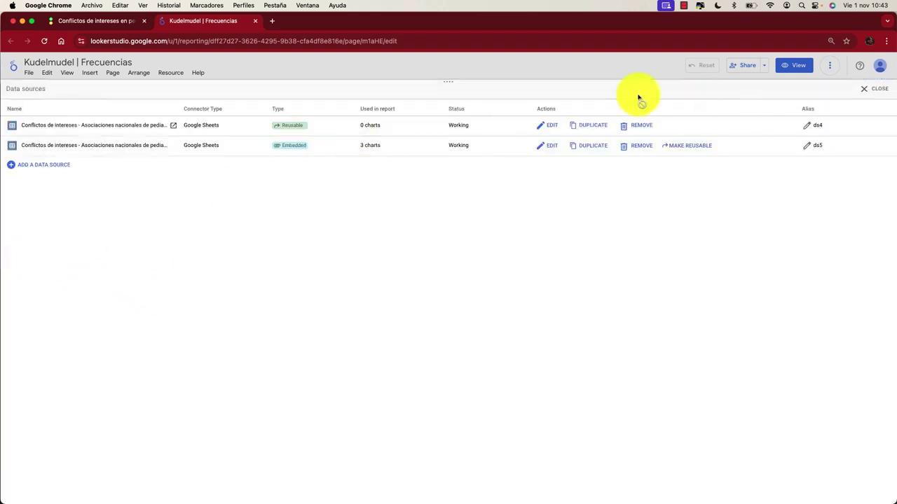
{"action": "left_click", "coordinate": [864, 89]}
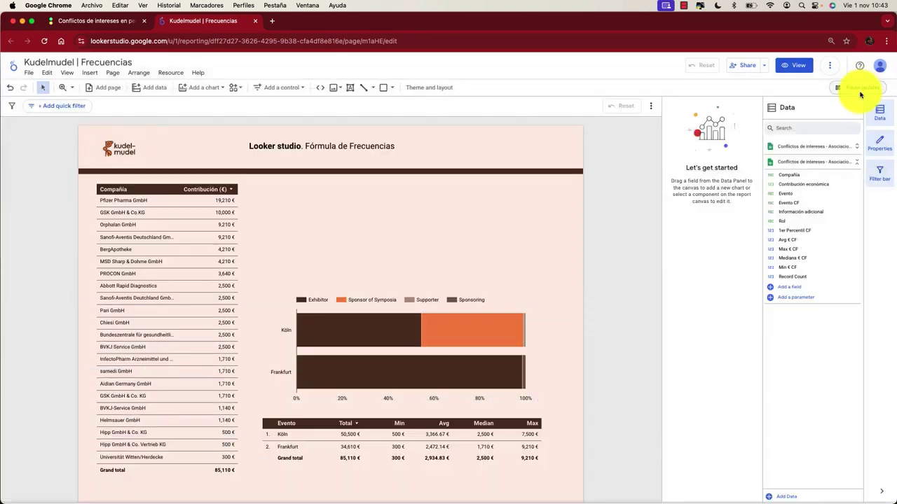
{"action": "left_click", "coordinate": [770, 162]}
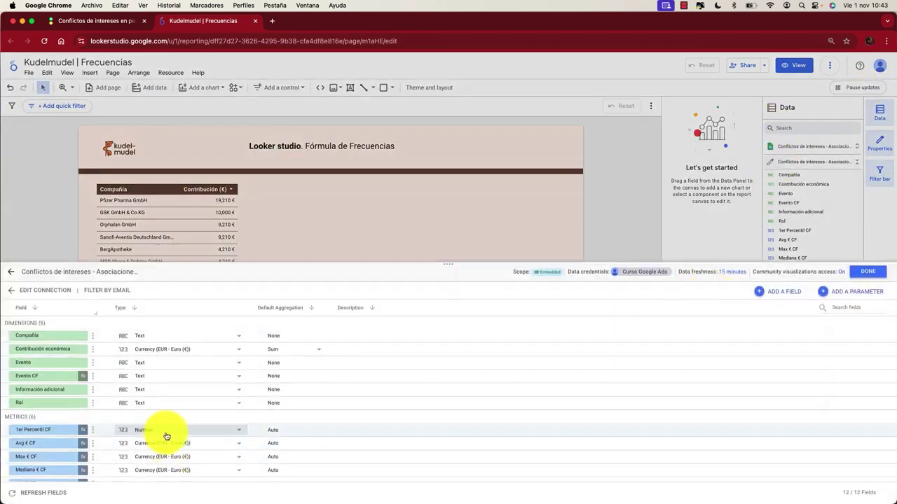
{"action": "scroll", "coordinate": [166, 430], "scroll_direction": "down", "scroll_amount": 1}
{"action": "left_click", "coordinate": [165, 429]}
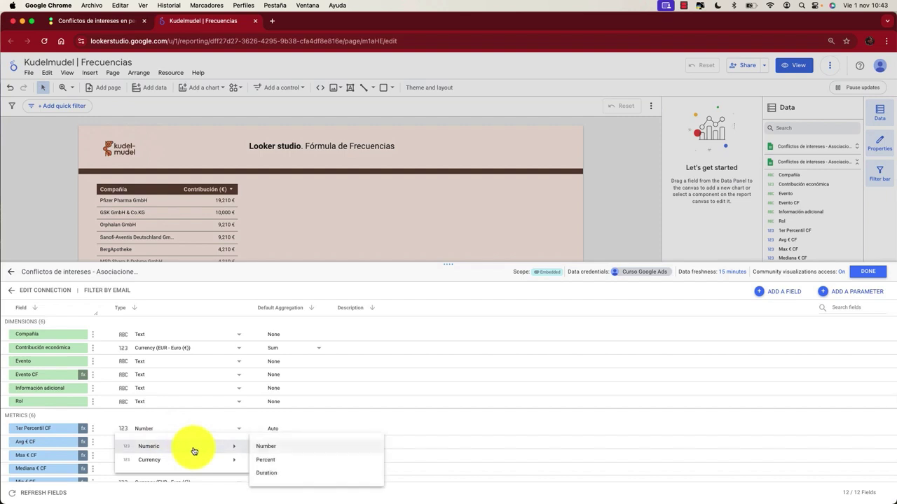
{"action": "mouse_move", "coordinate": [235, 462]}
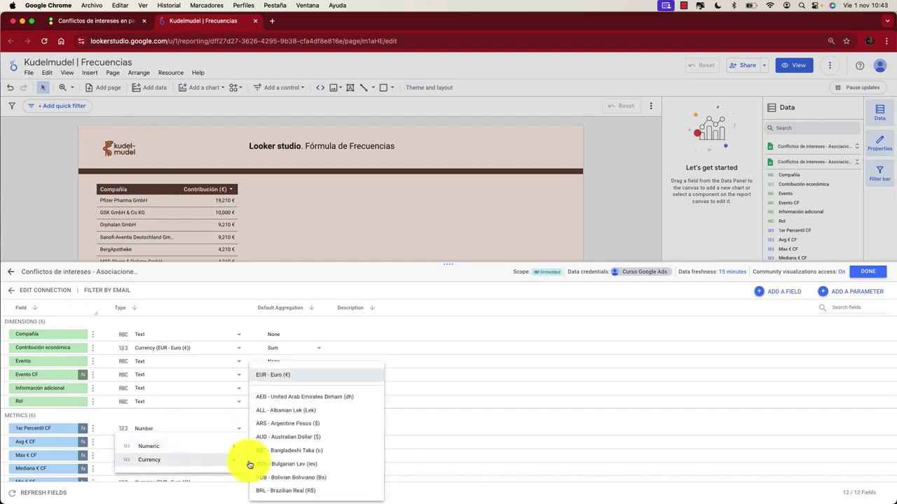
{"action": "left_click", "coordinate": [280, 374]}
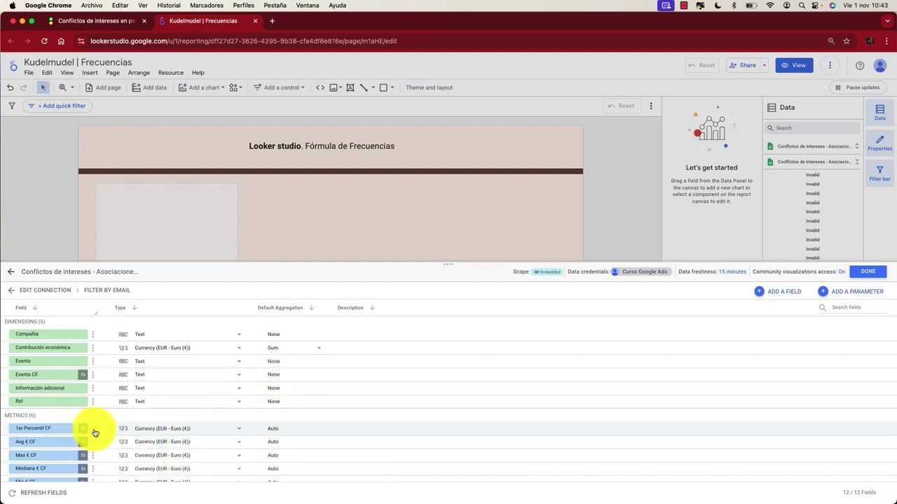
- Duplicate the 1er Percentil CF calculated field in the embedded data source
{"action": "left_click", "coordinate": [93, 429]}
{"action": "left_click", "coordinate": [95, 432]}
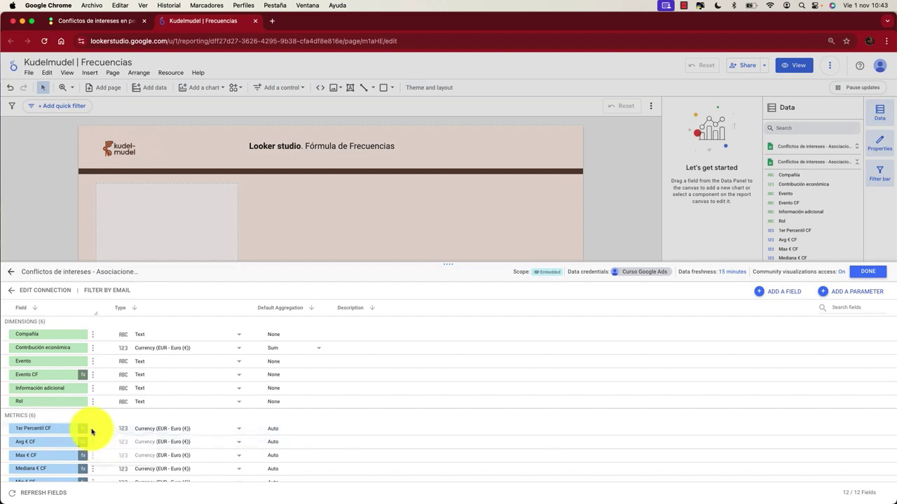
{"action": "left_click", "coordinate": [91, 428]}
{"action": "left_click", "coordinate": [107, 449]}
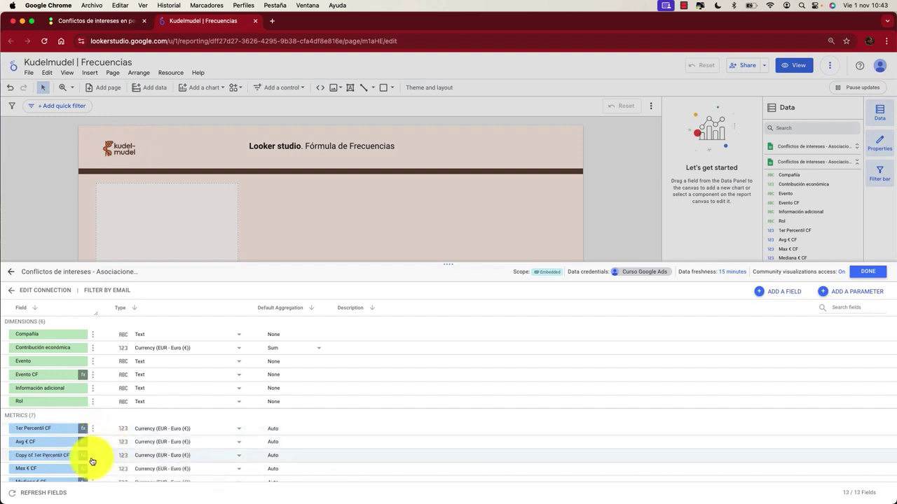
- Open the definition of the duplicated percentile field and rename it 2do Percentil CF
{"action": "left_click", "coordinate": [92, 459]}
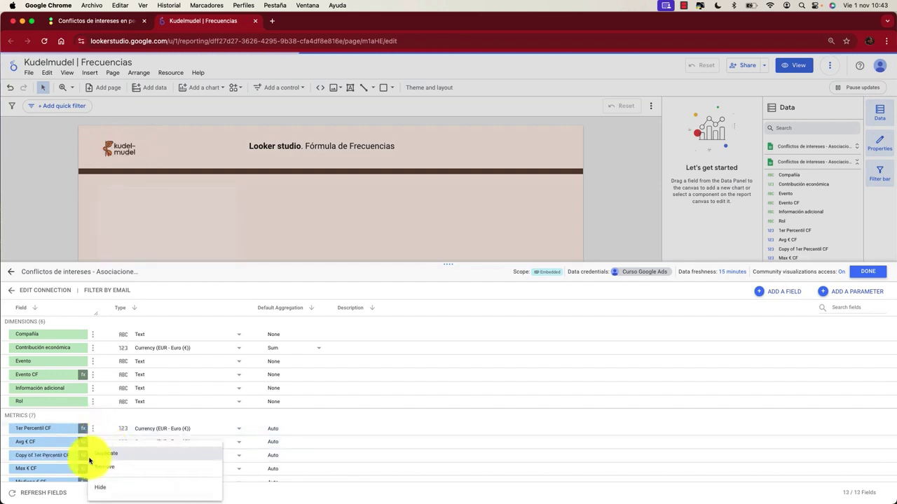
{"action": "left_click", "coordinate": [47, 459]}
{"action": "left_click", "coordinate": [90, 459]}
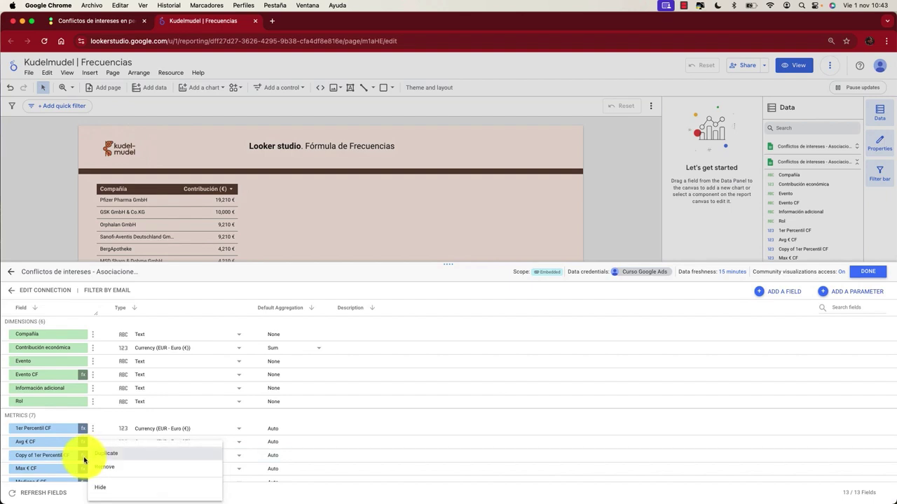
{"action": "left_click", "coordinate": [82, 461]}
{"action": "left_click", "coordinate": [82, 460]}
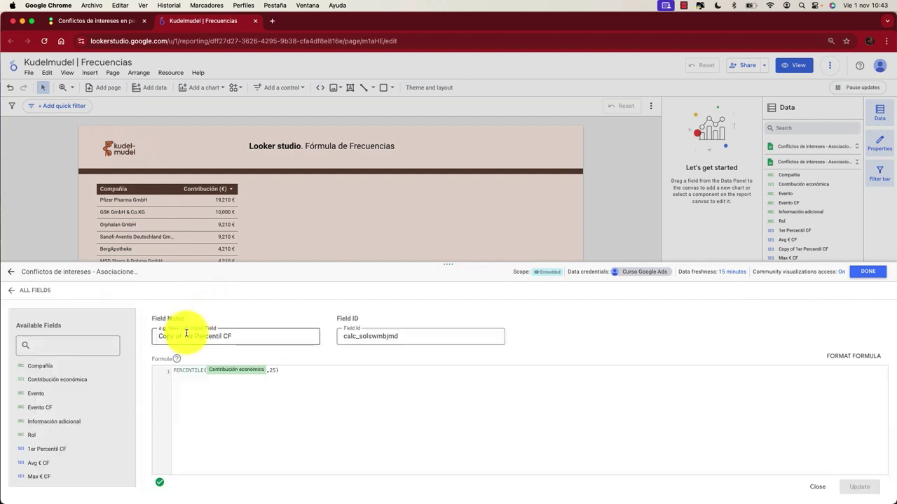
{"action": "left_click_drag", "start_coordinate": [192, 336], "coordinate": [152, 336]}
{"action": "type", "text": "2do"}
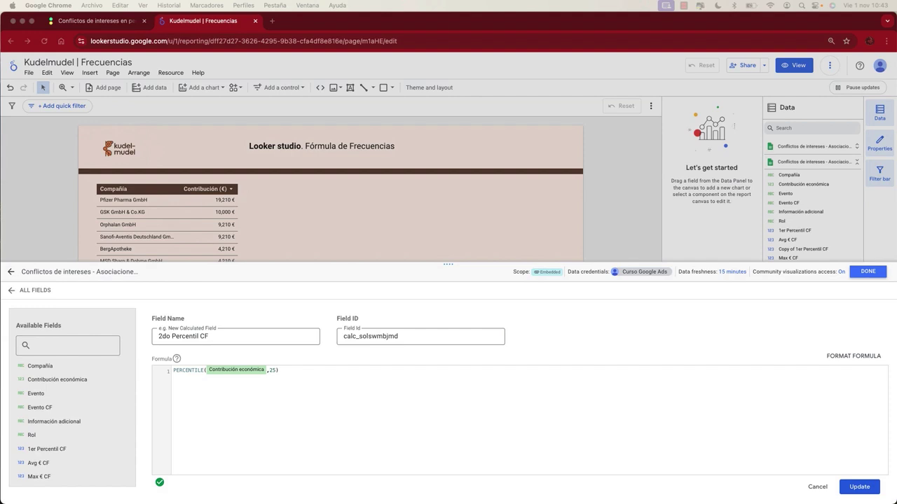
- Change the field's formula to PERCENTILE(Contribución económica,75), save it and finish editing the data source
{"action": "left_click", "coordinate": [272, 371]}
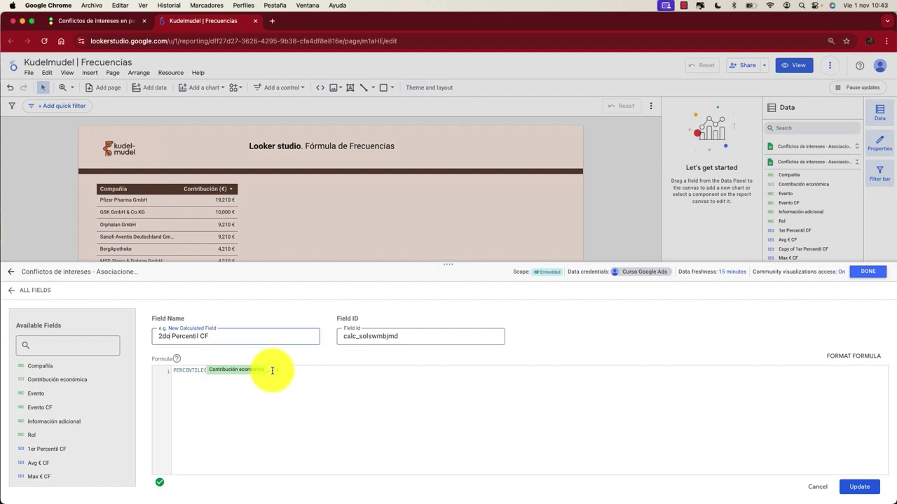
{"action": "left_click", "coordinate": [273, 371]}
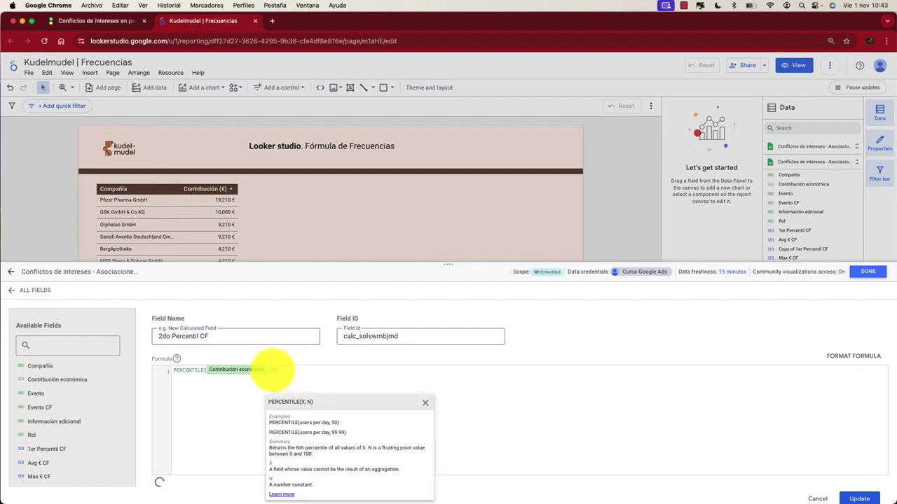
{"action": "type", "text": "75"}
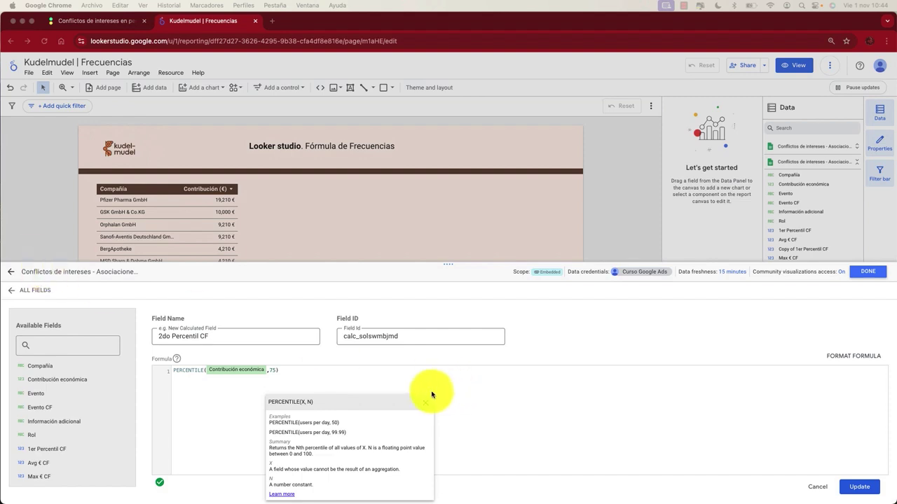
{"action": "left_click", "coordinate": [377, 373]}
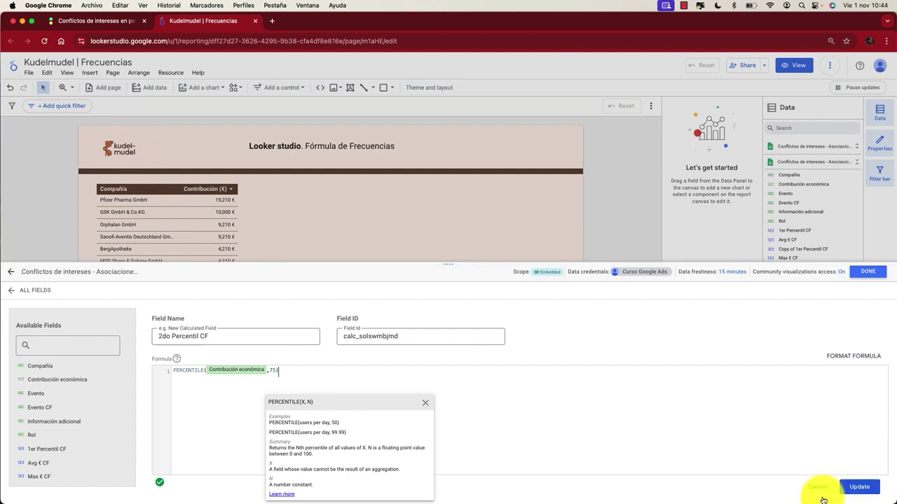
{"action": "left_click", "coordinate": [859, 488]}
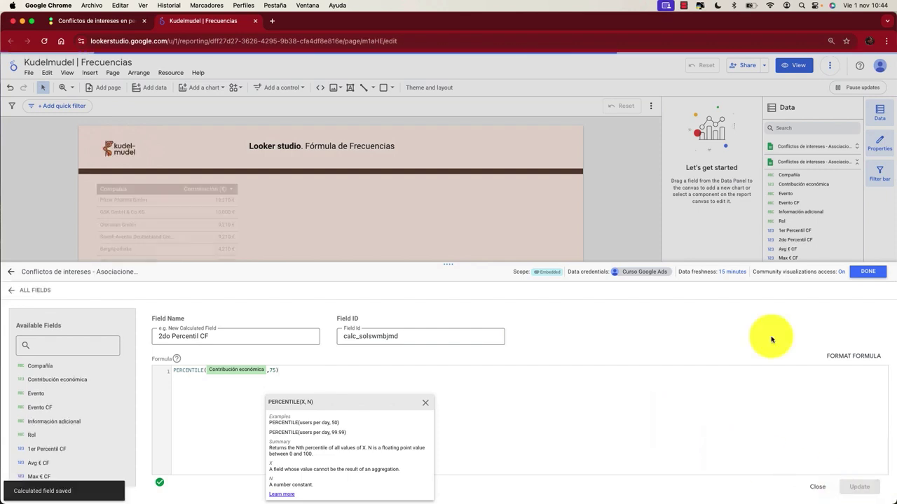
{"action": "left_click", "coordinate": [870, 275]}
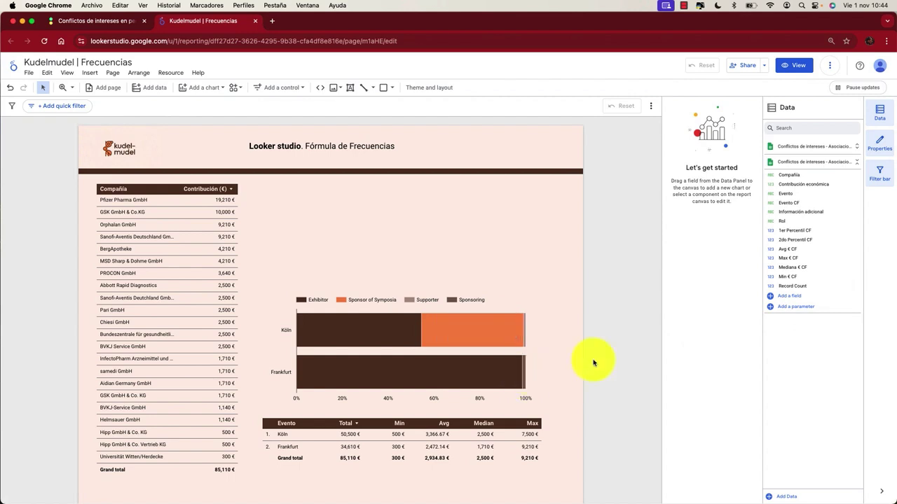
- Add a boxplot chart to the report in the empty area above the stacked role chart
{"action": "left_click", "coordinate": [209, 89]}
{"action": "scroll", "coordinate": [224, 263], "scroll_direction": "down", "scroll_amount": 5}
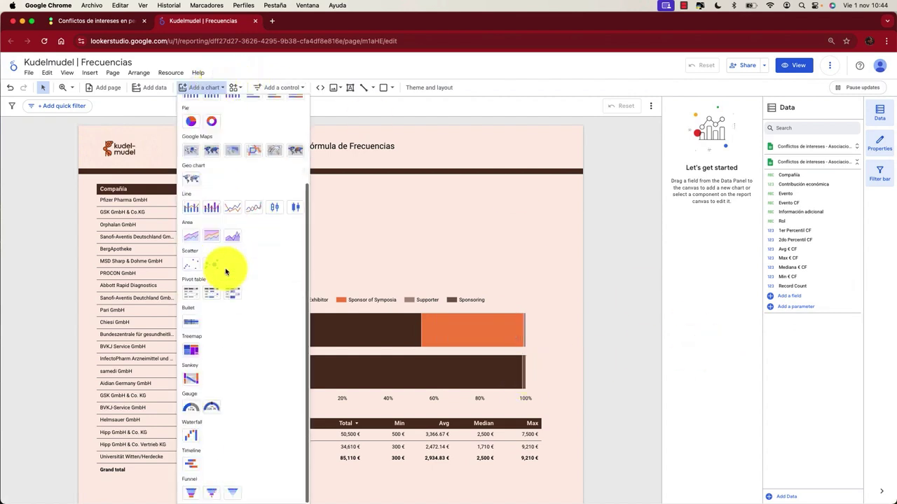
{"action": "scroll", "coordinate": [241, 434], "scroll_direction": "up", "scroll_amount": 1}
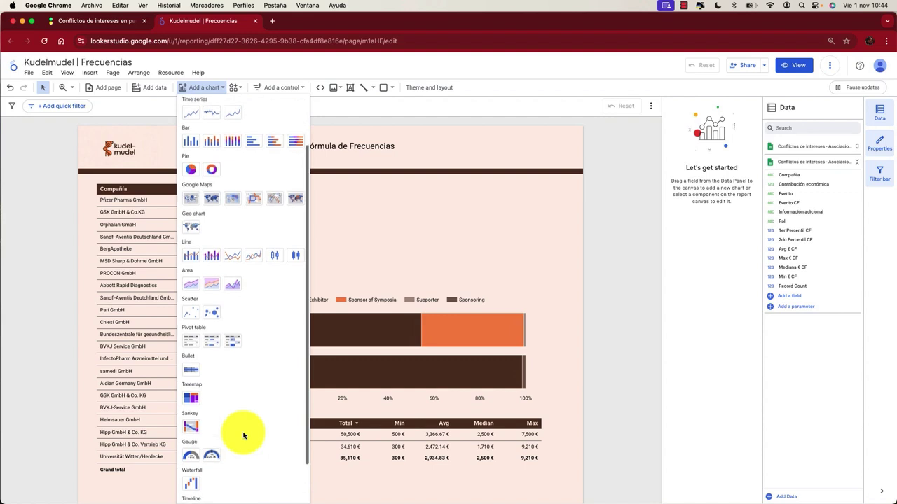
{"action": "left_click", "coordinate": [277, 258]}
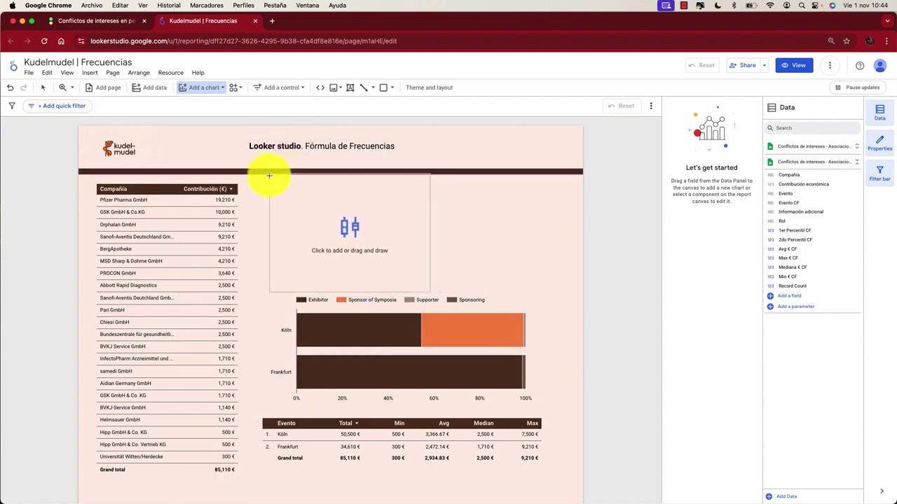
{"action": "key", "text": "Escape"}
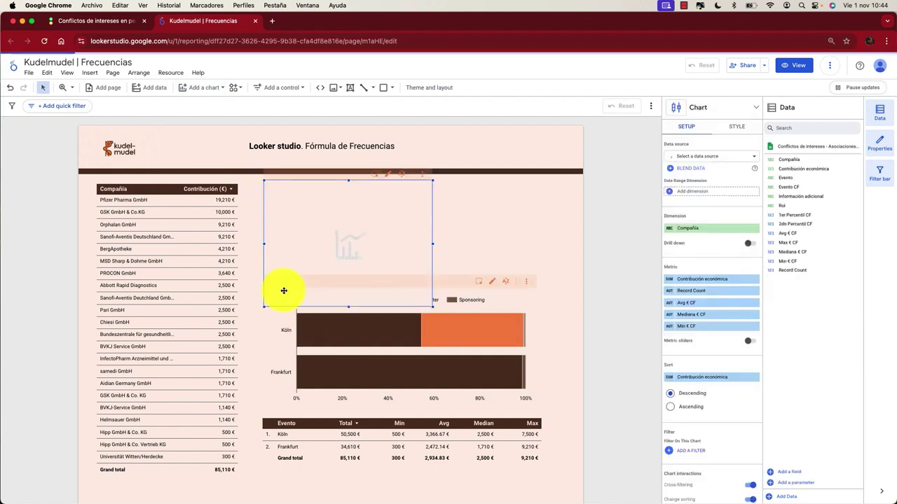
- Select the stacked role chart and the event table together and move them lower on the page, clear of the boxplot
{"action": "left_click", "coordinate": [302, 310]}
{"action": "scroll", "coordinate": [262, 325], "scroll_direction": "down", "scroll_amount": 1}
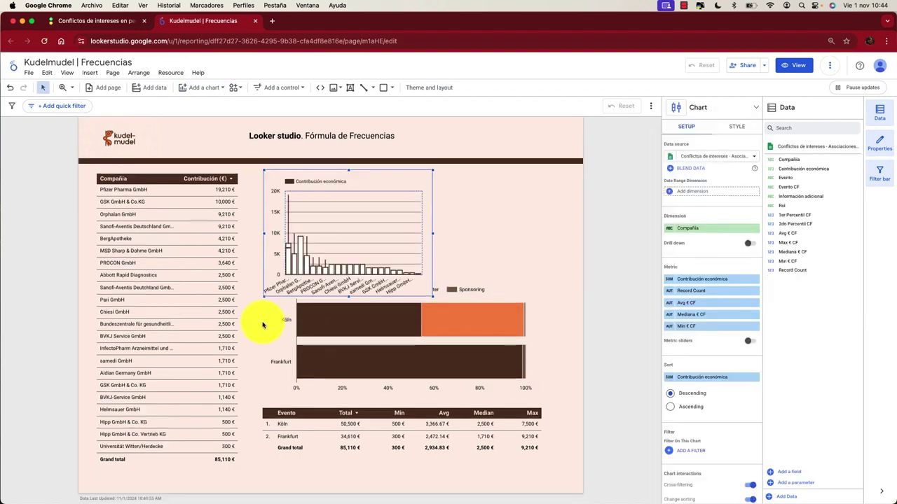
{"action": "left_click_drag", "start_coordinate": [252, 316], "coordinate": [524, 440]}
{"action": "left_click_drag", "start_coordinate": [498, 324], "coordinate": [518, 348]}
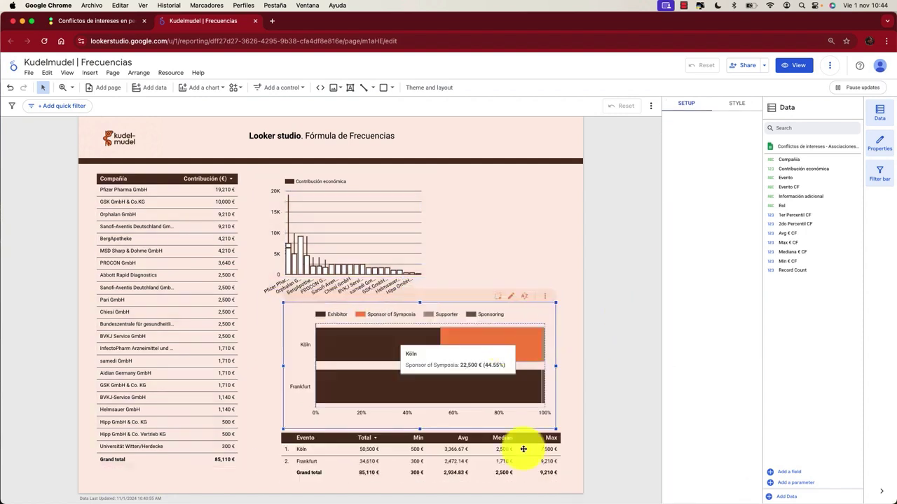
- Shrink the stacked role chart and event table together, then move both closer to the page's lower-right corner
{"action": "left_click", "coordinate": [267, 350]}
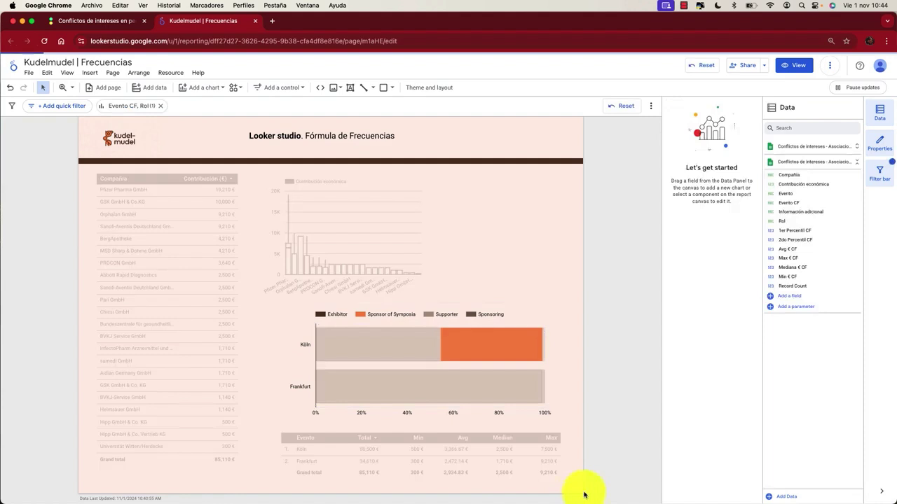
{"action": "left_click", "coordinate": [480, 350]}
{"action": "left_click", "coordinate": [574, 483]}
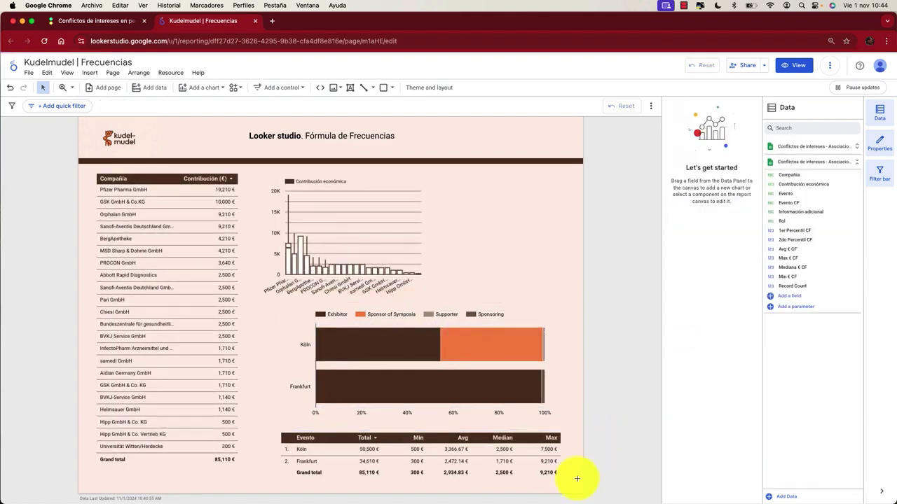
{"action": "left_click", "coordinate": [465, 344]}
{"action": "left_click", "coordinate": [564, 473], "text": "shift"}
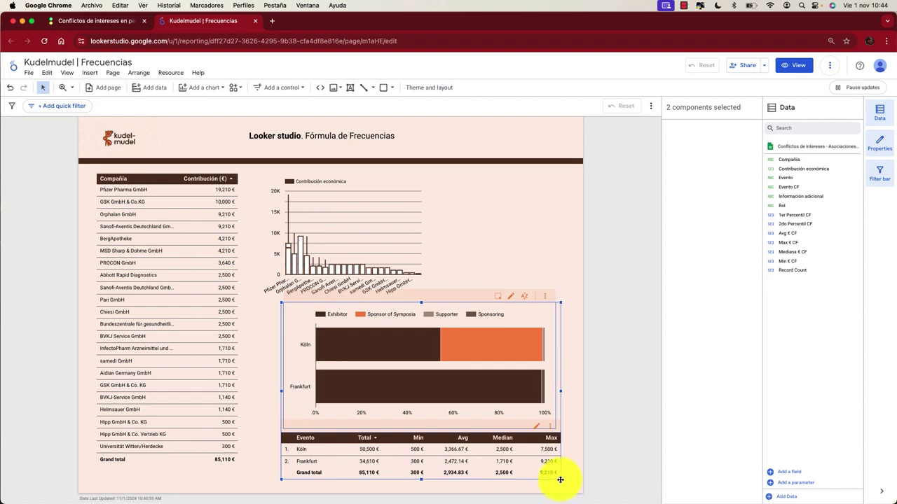
{"action": "left_click_drag", "start_coordinate": [561, 480], "coordinate": [528, 451]}
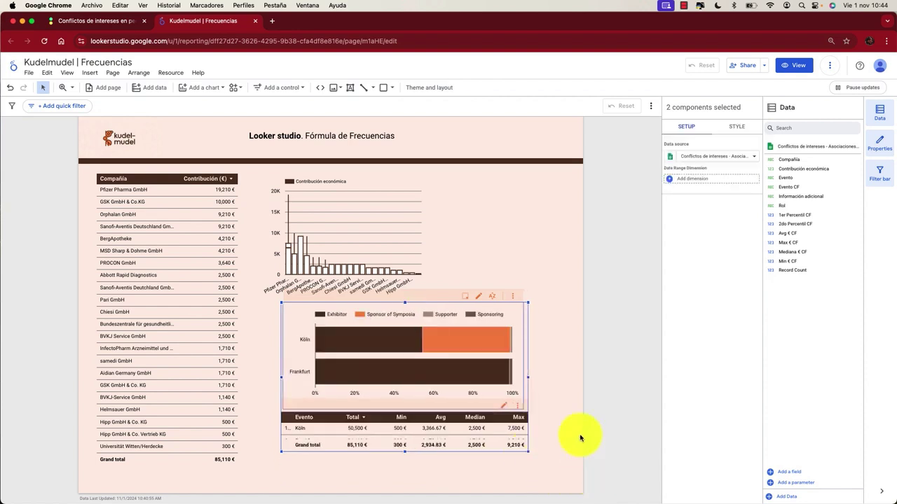
{"action": "left_click_drag", "start_coordinate": [484, 341], "coordinate": [498, 362]}
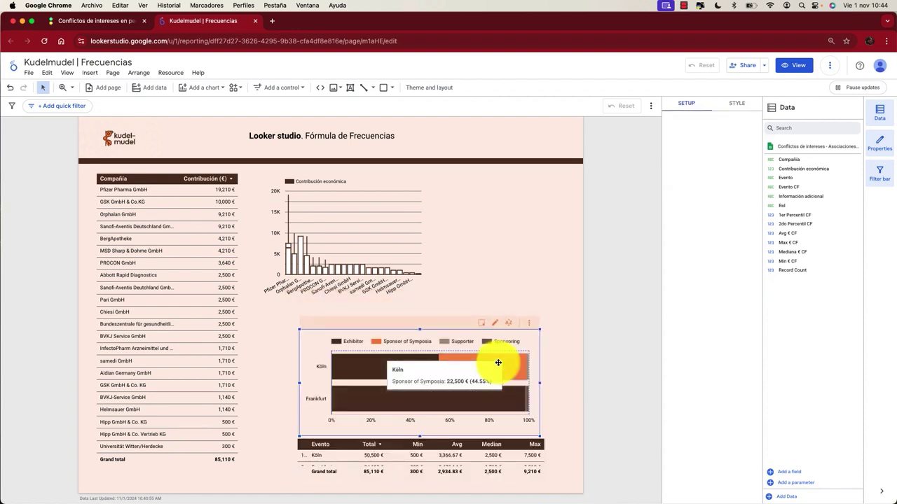
- Move the company table down to the page's lower edge and clear the Köln Sponsor of Symposia cross-filter
{"action": "left_click", "coordinate": [497, 362]}
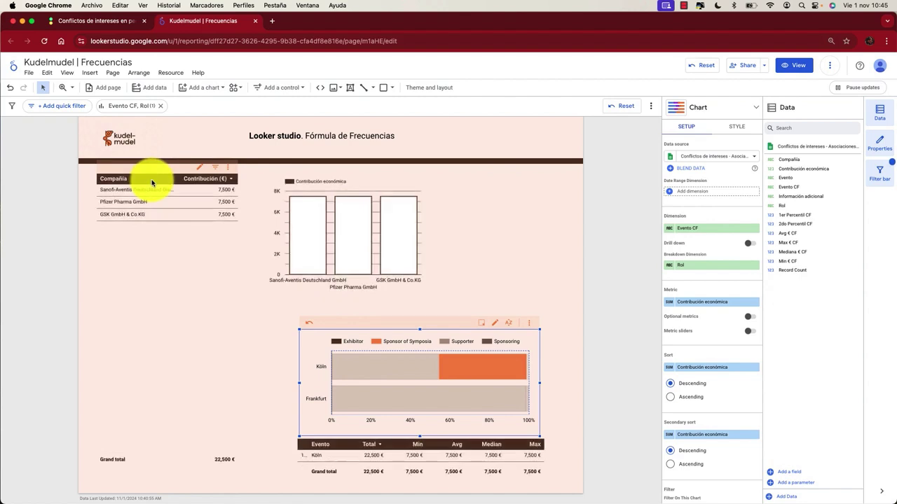
{"action": "left_click_drag", "start_coordinate": [152, 183], "coordinate": [150, 210]}
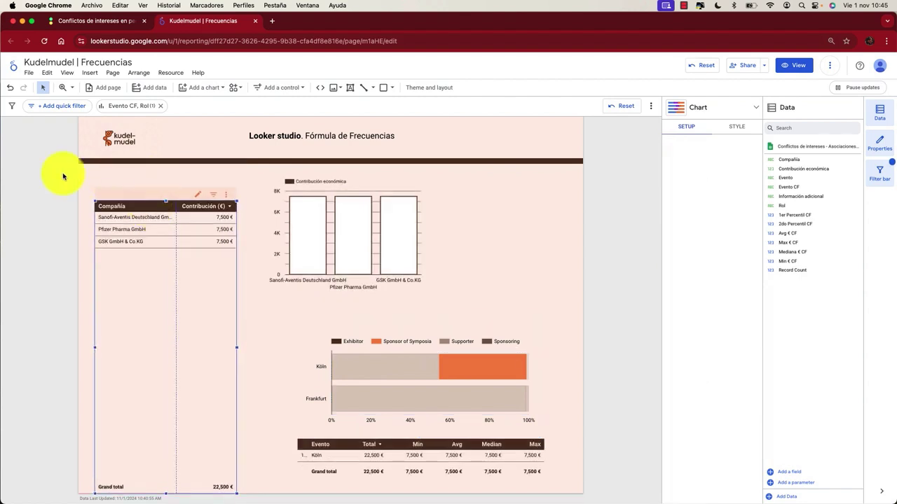
{"action": "left_click", "coordinate": [512, 367]}
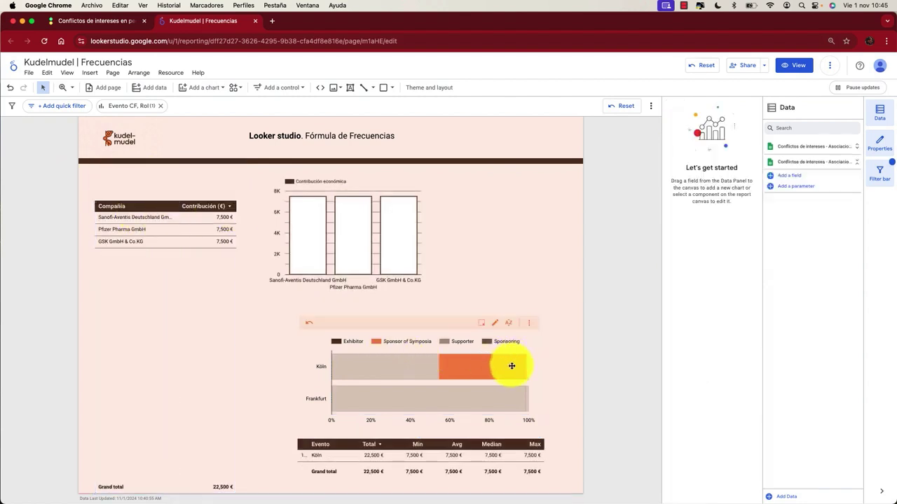
{"action": "left_click", "coordinate": [512, 367]}
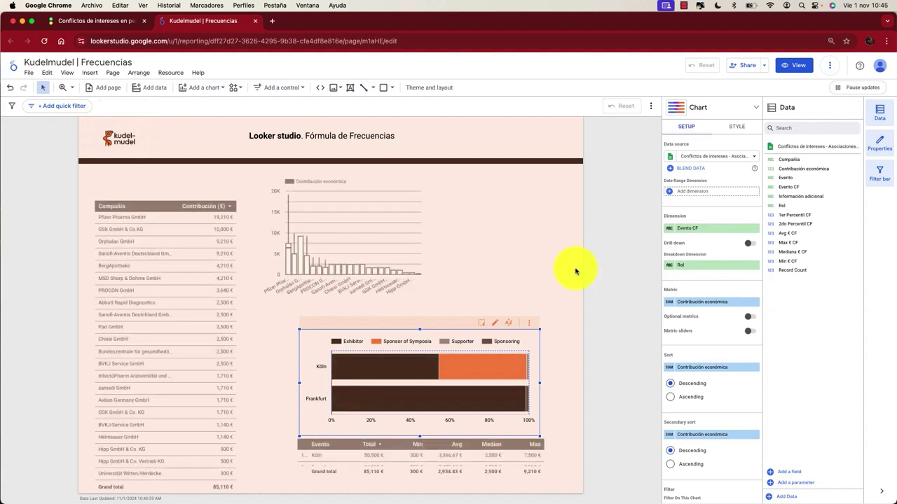
- Move the boxplot just above the stacked role chart and widen it to span the width of the event table
{"action": "left_click_drag", "start_coordinate": [360, 251], "coordinate": [395, 281]}
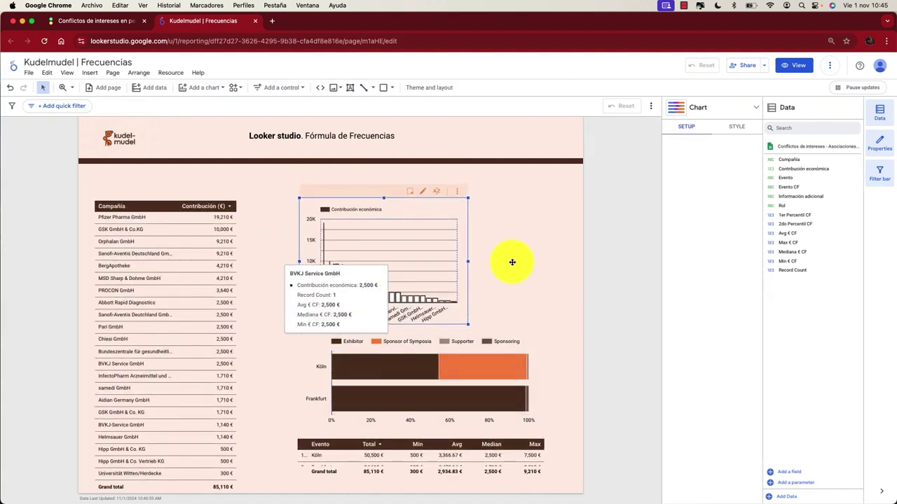
{"action": "left_click_drag", "start_coordinate": [469, 265], "coordinate": [544, 267]}
{"action": "left_click", "coordinate": [455, 267]}
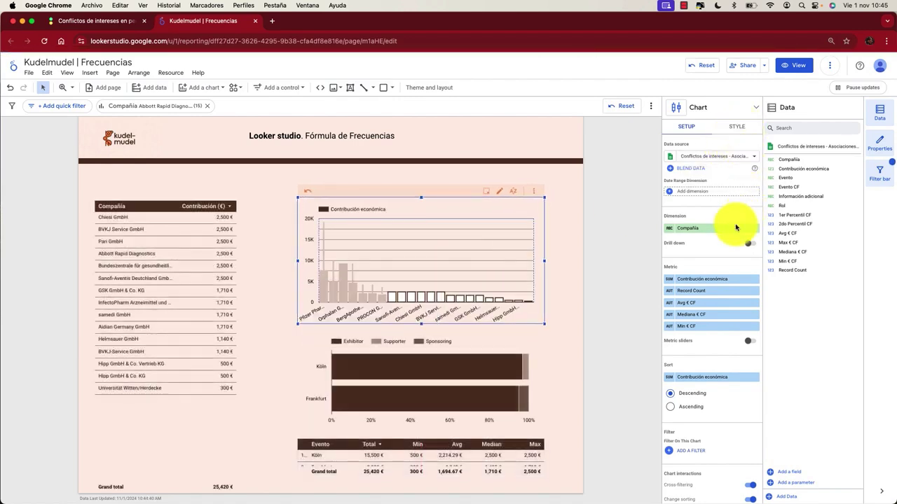
- Remove the horizontal gridlines from the boxplot by making its grid colour transparent
{"action": "left_click", "coordinate": [736, 126]}
{"action": "scroll", "coordinate": [731, 326], "scroll_direction": "down", "scroll_amount": 10}
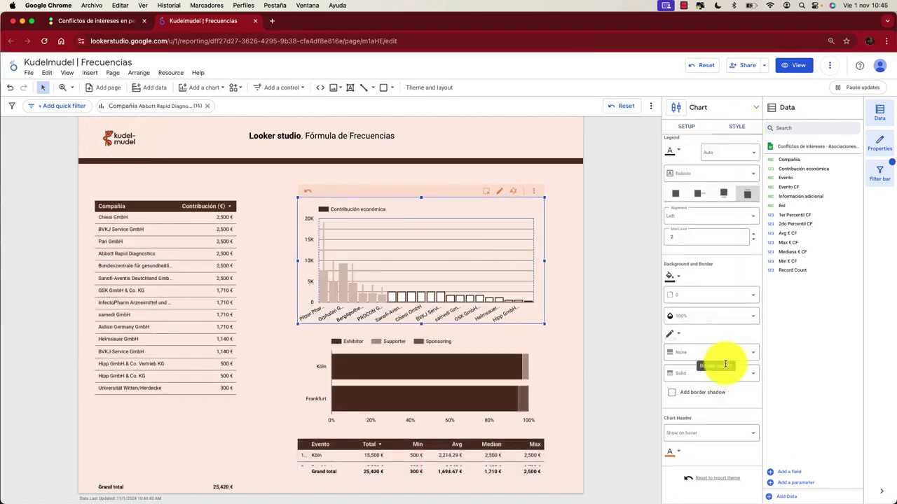
{"action": "scroll", "coordinate": [733, 277], "scroll_direction": "up", "scroll_amount": 5}
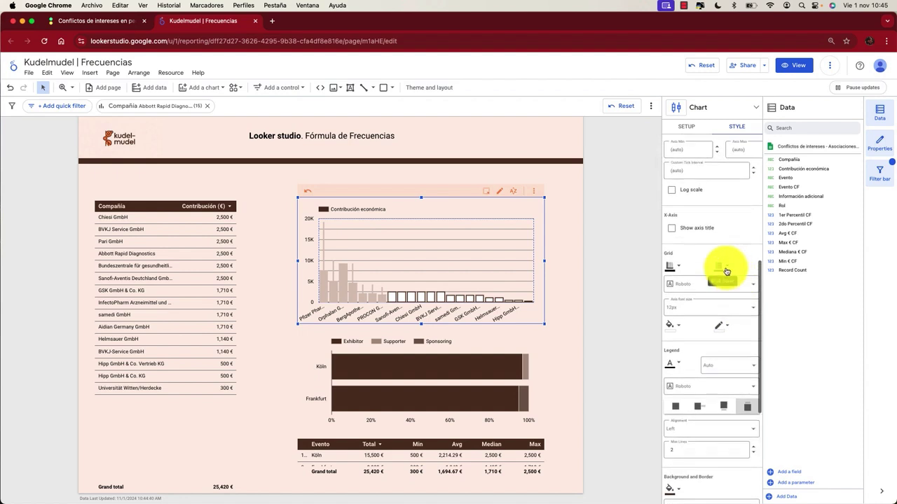
{"action": "left_click", "coordinate": [725, 271]}
{"action": "left_click", "coordinate": [834, 275]}
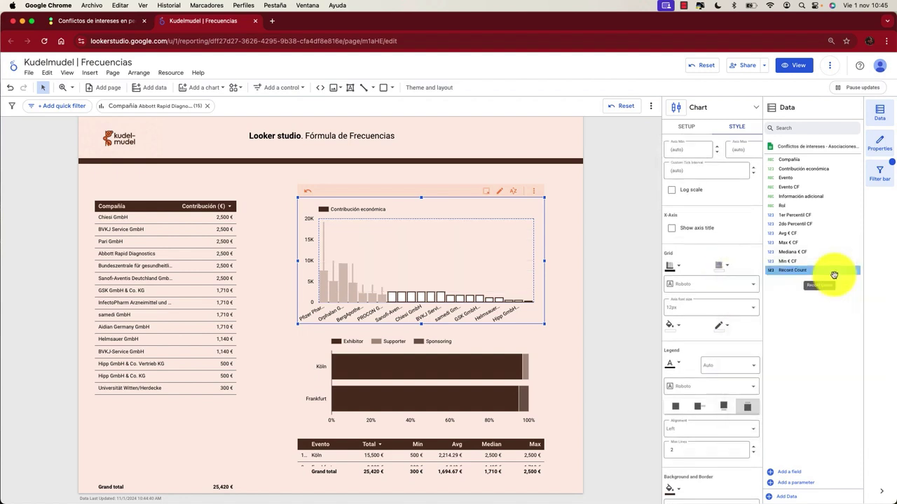
- Return to the boxplot's data setup and clear the company cross-filter applied through the chart
{"action": "left_click", "coordinate": [694, 131]}
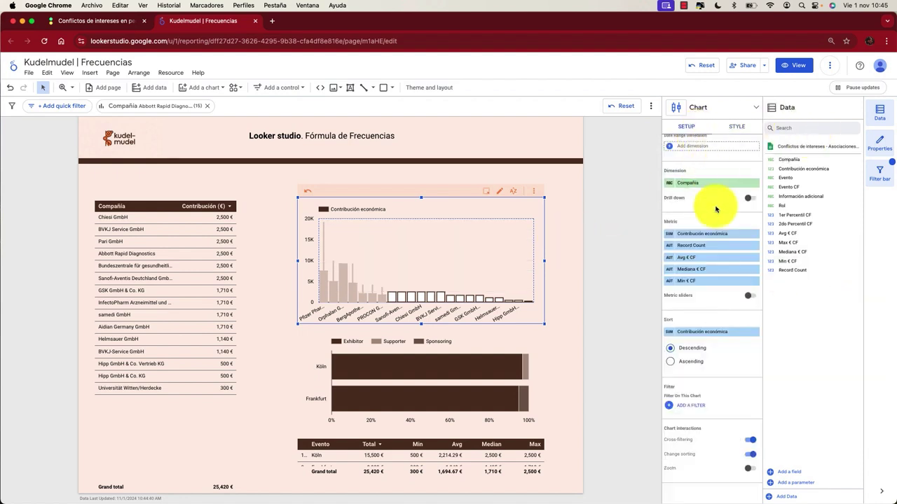
{"action": "scroll", "coordinate": [715, 209], "scroll_direction": "up", "scroll_amount": 2}
{"action": "left_click", "coordinate": [483, 209]}
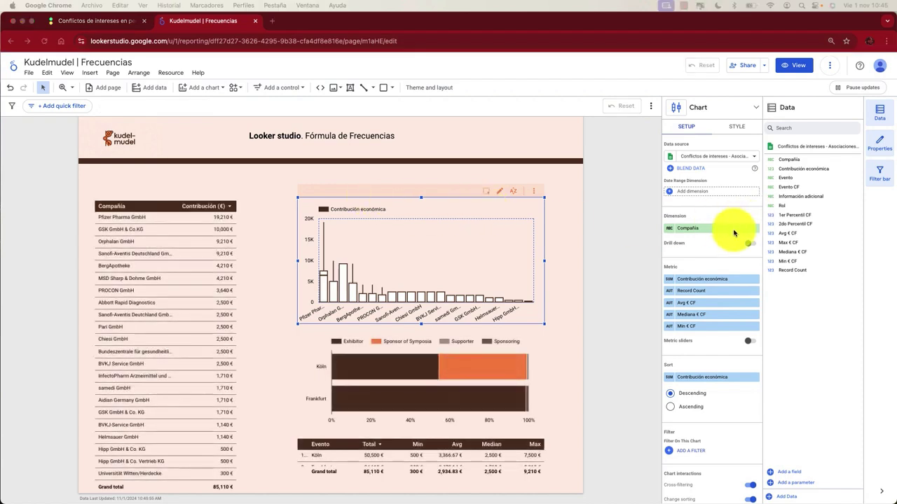
- Replace the boxplot's Compañía dimension with Evento CF and rename it Evento
{"action": "left_click", "coordinate": [704, 232]}
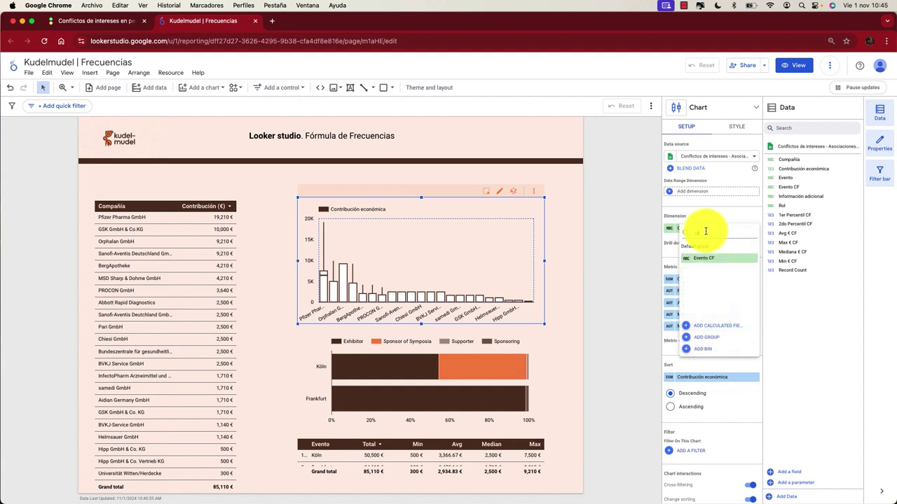
{"action": "left_click", "coordinate": [708, 259]}
{"action": "left_click", "coordinate": [669, 231]}
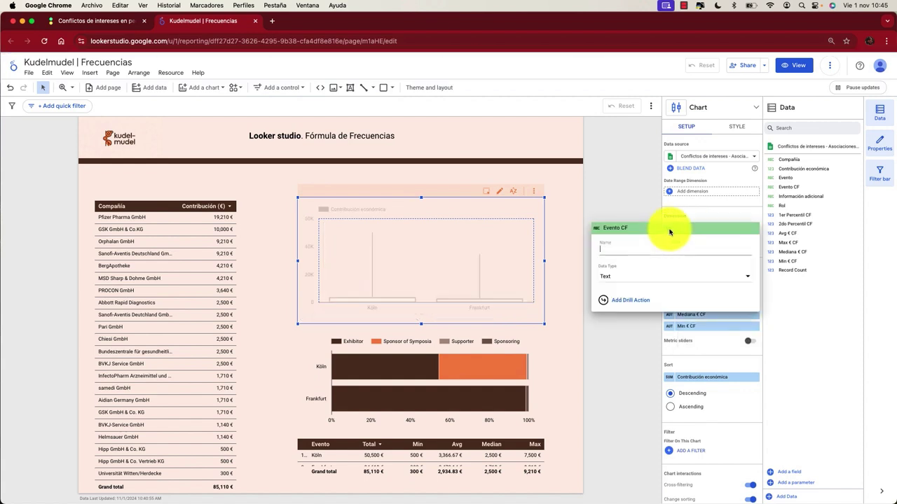
{"action": "type", "text": "Evento"}
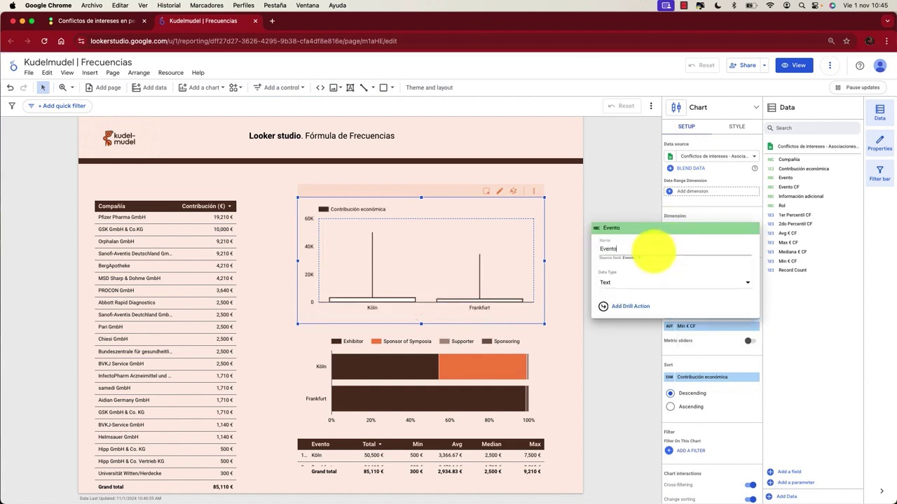
{"action": "left_click", "coordinate": [599, 251]}
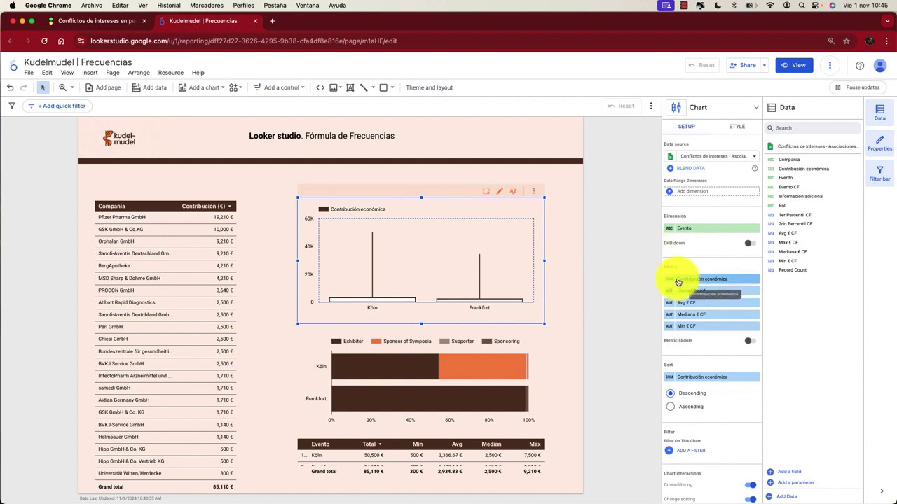
- Make Min € CF the boxplot's first metric and replace Contribución económica with 1er Percentil CF as the second
{"action": "left_click_drag", "start_coordinate": [683, 302], "coordinate": [670, 338]}
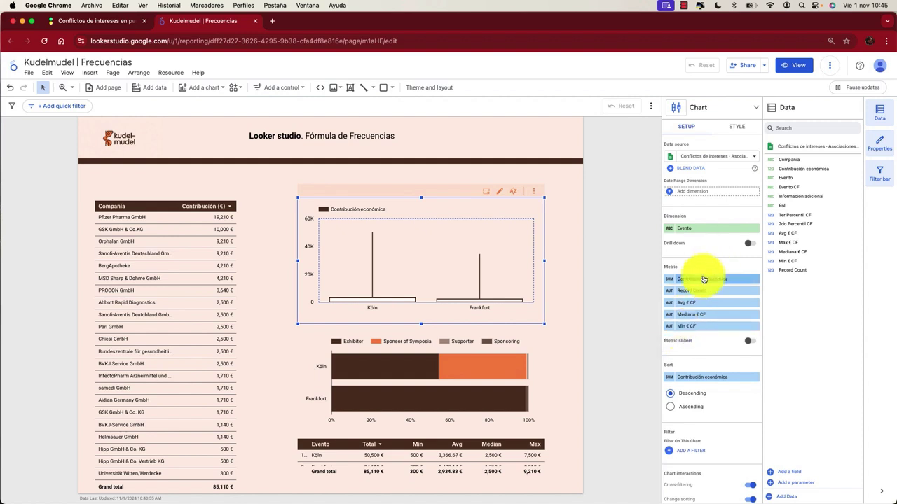
{"action": "left_click_drag", "start_coordinate": [704, 280], "coordinate": [703, 279]}
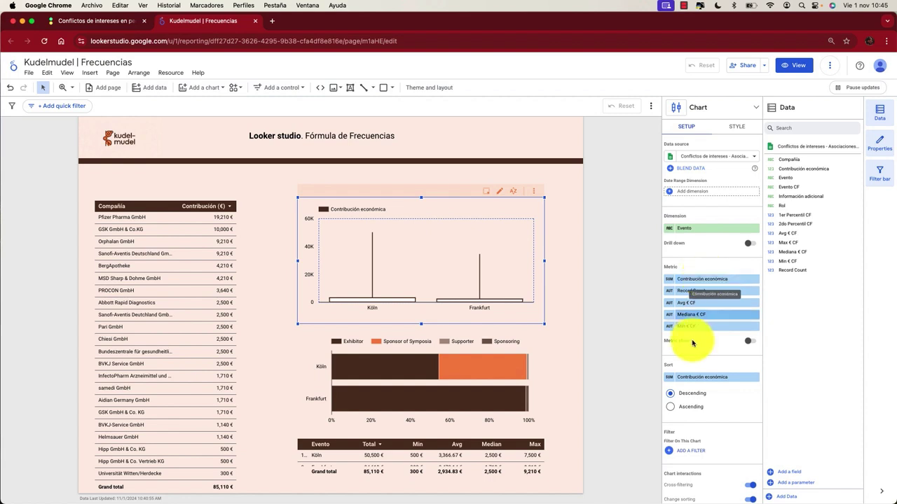
{"action": "left_click_drag", "start_coordinate": [691, 327], "coordinate": [700, 285]}
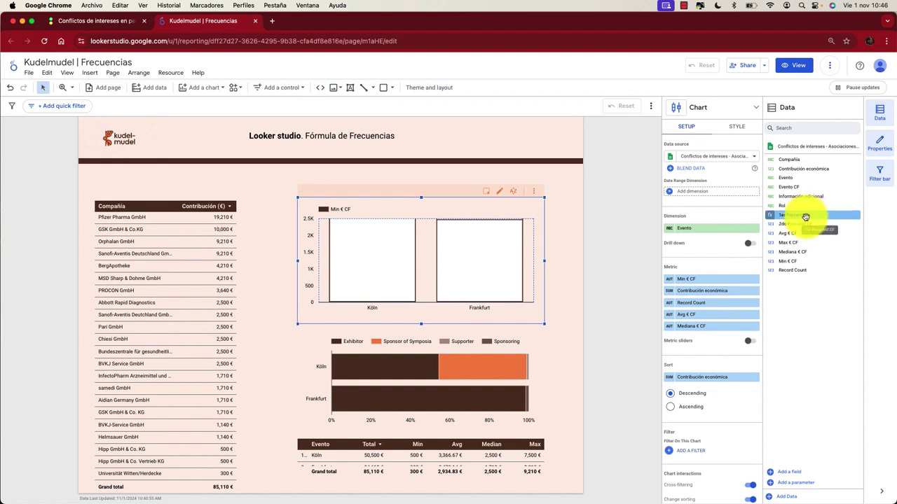
{"action": "left_click_drag", "start_coordinate": [801, 216], "coordinate": [703, 295]}
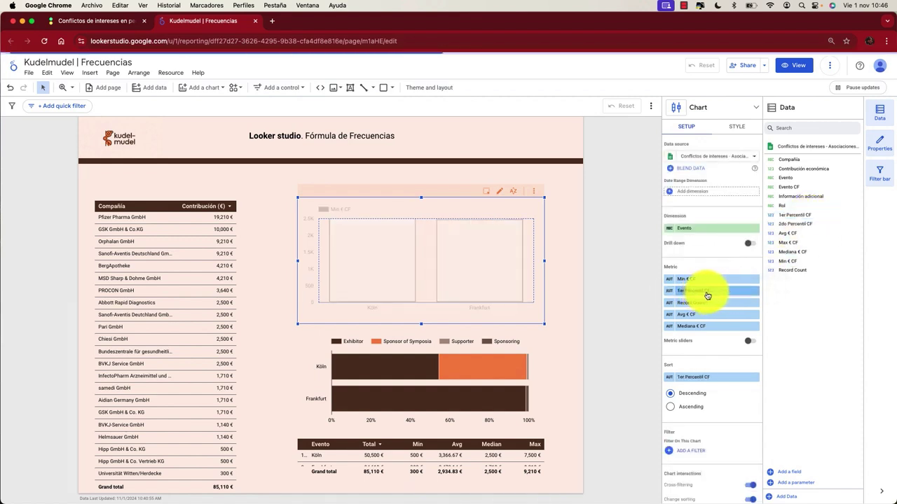
{"action": "mouse_move", "coordinate": [487, 282]}
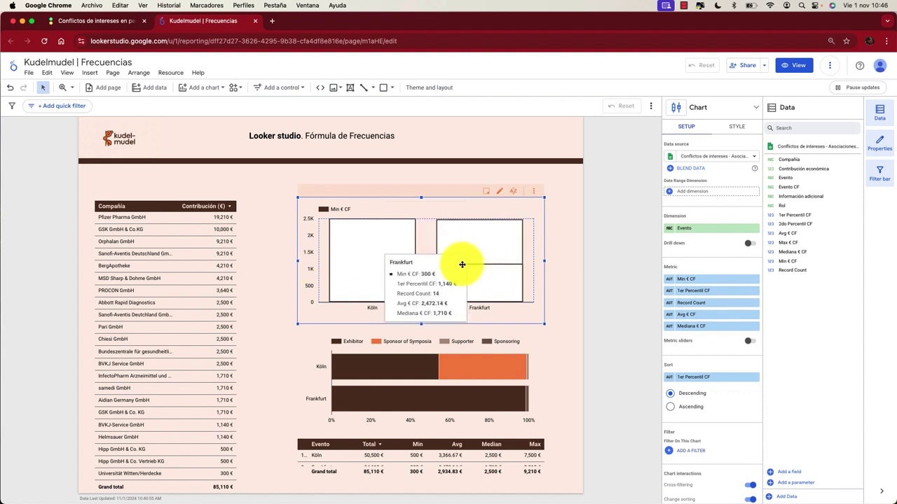
{"action": "mouse_move", "coordinate": [344, 267]}
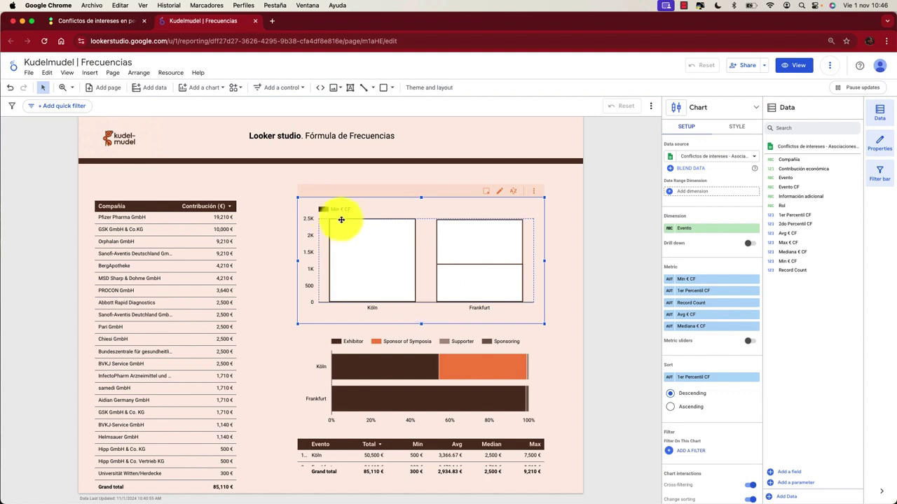
{"action": "mouse_move", "coordinate": [355, 220]}
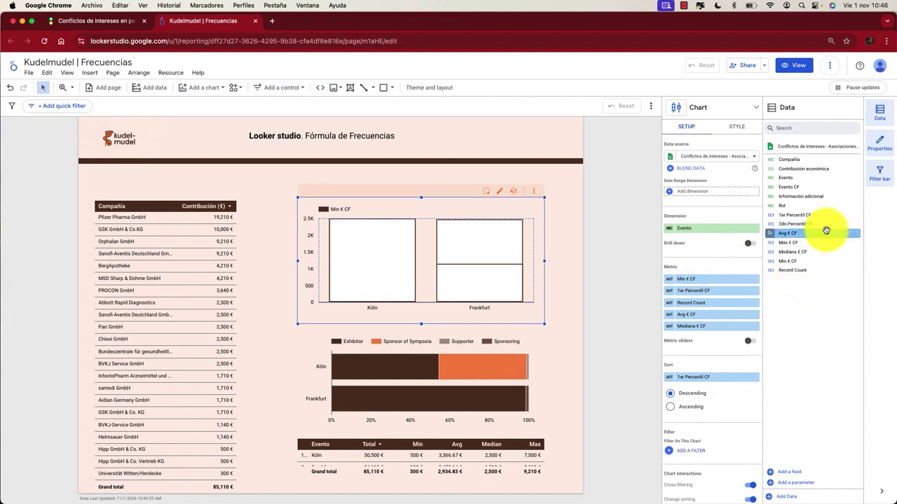
- Set the boxplot's third, fourth and fifth metrics to Avg € CF, 2do Percentil CF and Max € CF
{"action": "left_click_drag", "start_coordinate": [827, 231], "coordinate": [704, 305]}
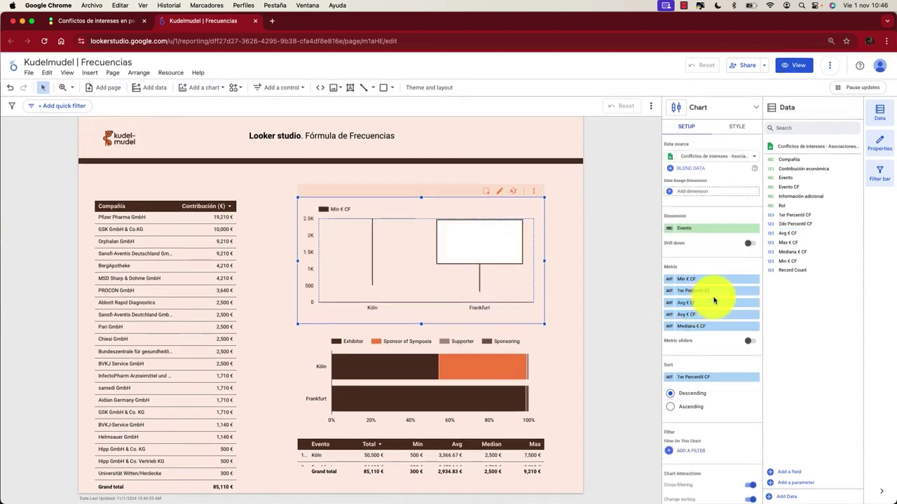
{"action": "mouse_move", "coordinate": [450, 227]}
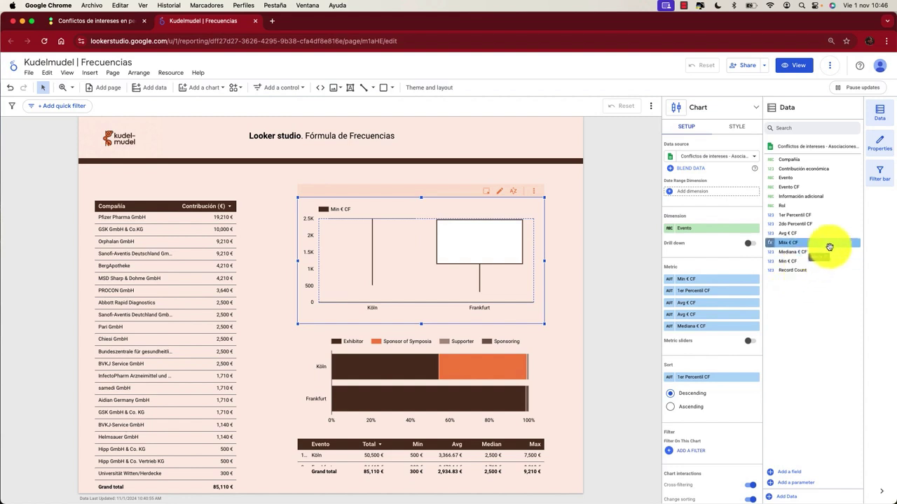
{"action": "left_click_drag", "start_coordinate": [803, 225], "coordinate": [701, 318]}
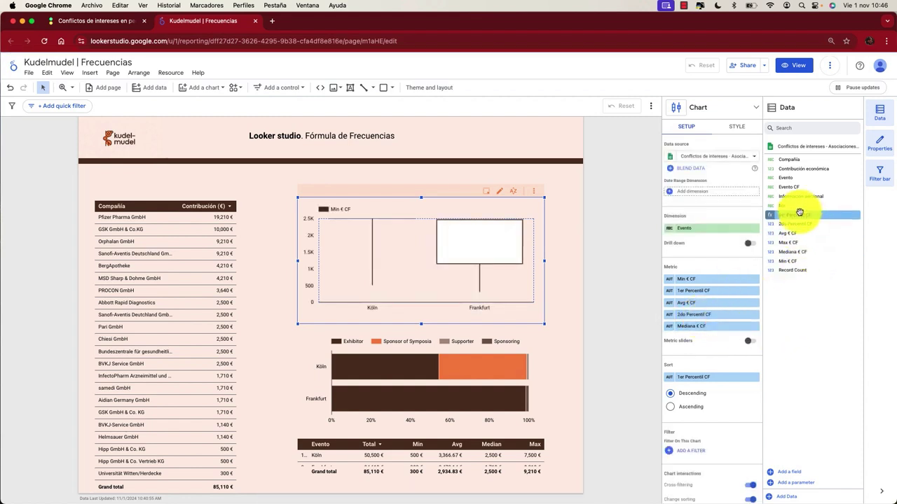
{"action": "left_click_drag", "start_coordinate": [792, 249], "coordinate": [701, 327]}
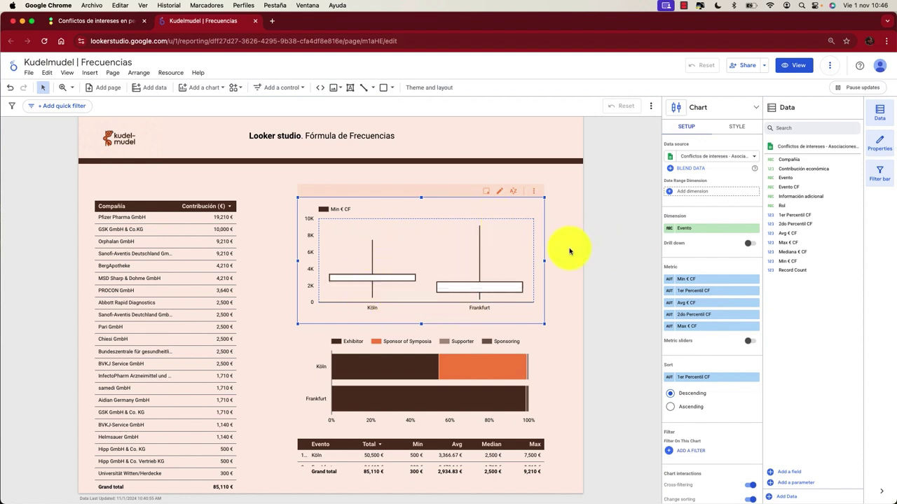
- Preview the report in view mode, return to editing and review the boxplot's data setup
{"action": "left_click", "coordinate": [798, 65]}
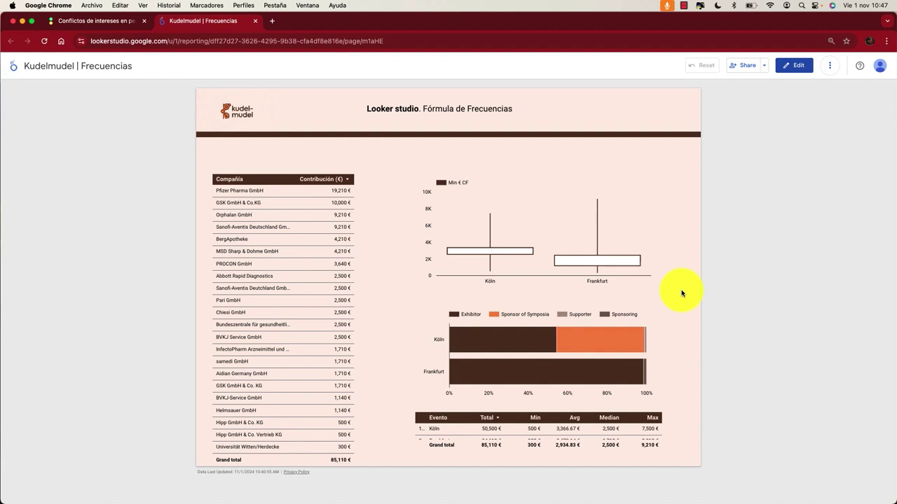
{"action": "left_click", "coordinate": [793, 67]}
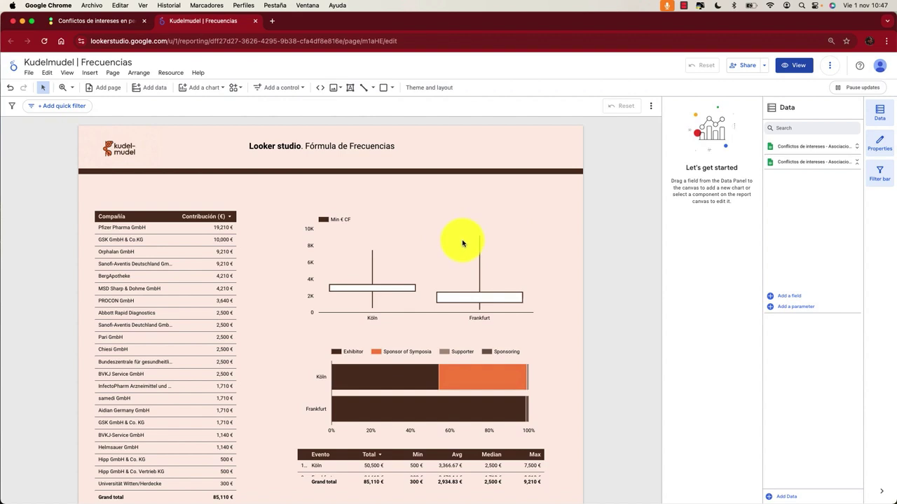
{"action": "left_click", "coordinate": [491, 246]}
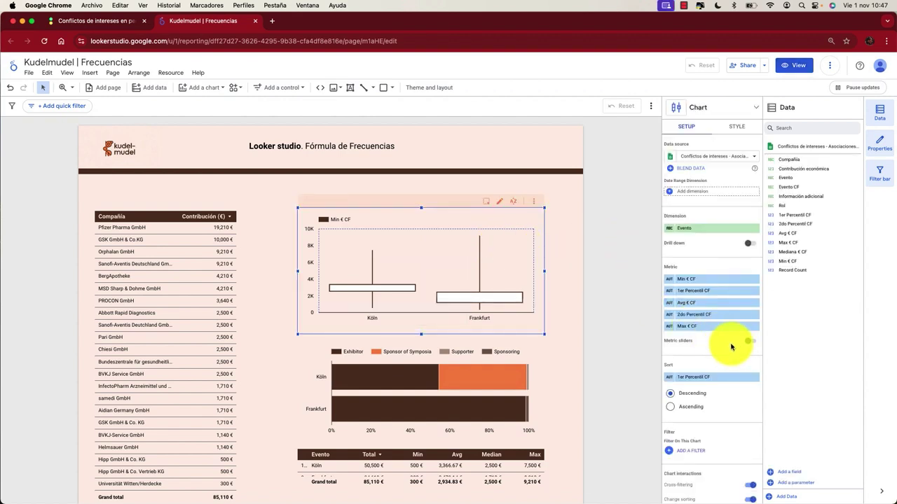
{"action": "scroll", "coordinate": [718, 340], "scroll_direction": "down", "scroll_amount": 2}
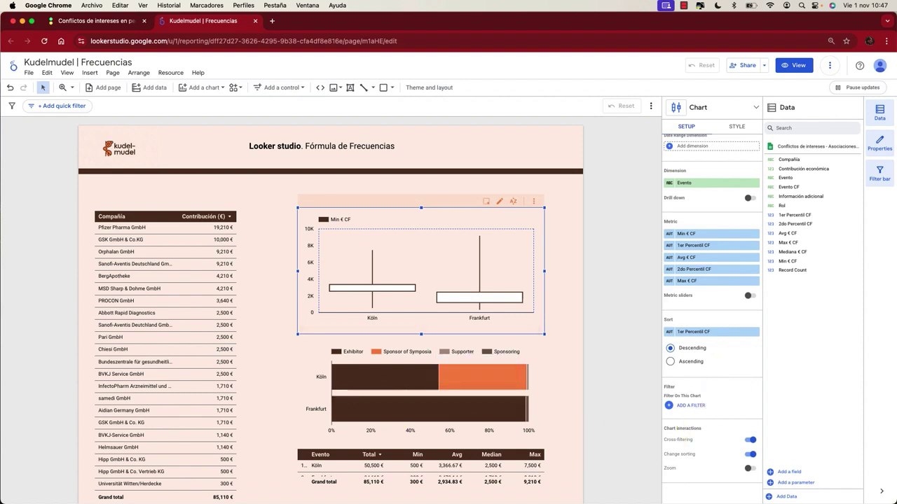
{"action": "scroll", "coordinate": [80, 330], "scroll_direction": "down", "scroll_amount": 1}
- Shrink the company table clear of the page's lower edge and paste the footer bar with the Fuente label there
{"action": "left_click", "coordinate": [186, 466]}
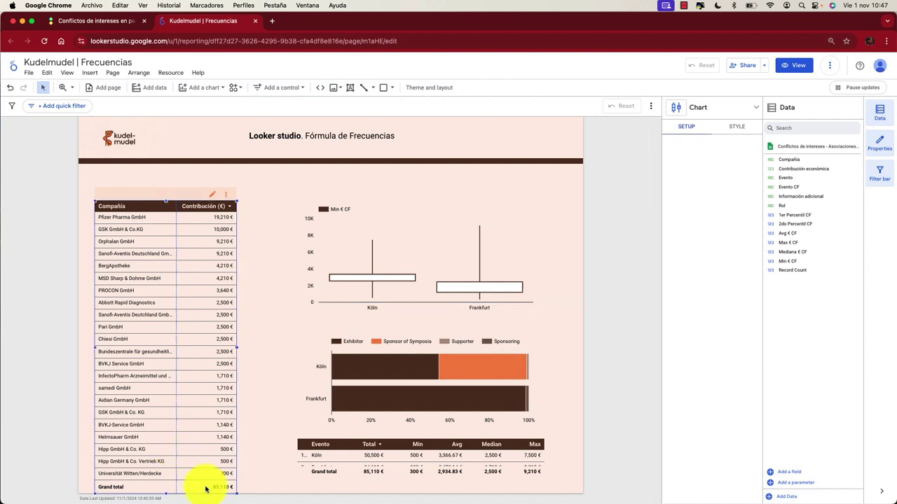
{"action": "left_click_drag", "start_coordinate": [235, 494], "coordinate": [229, 474]}
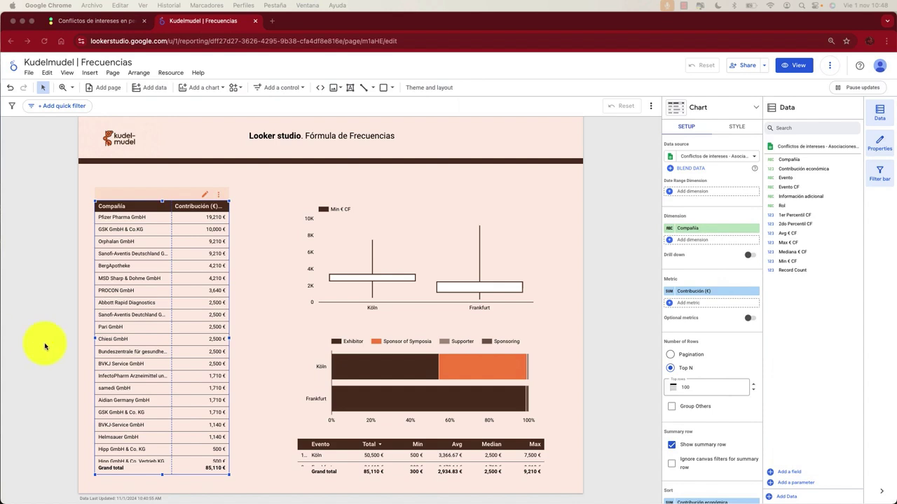
{"action": "key", "text": "super+v"}
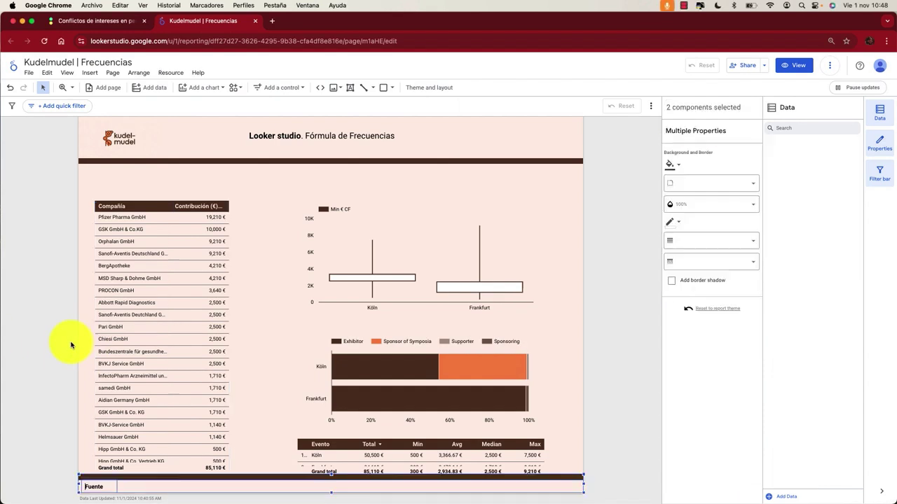
{"action": "left_click", "coordinate": [66, 477]}
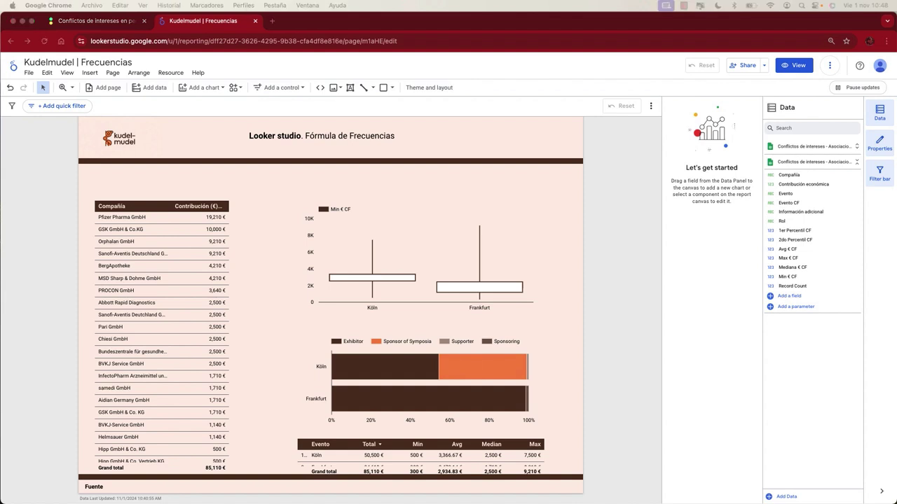
{"action": "left_click", "coordinate": [58, 464]}
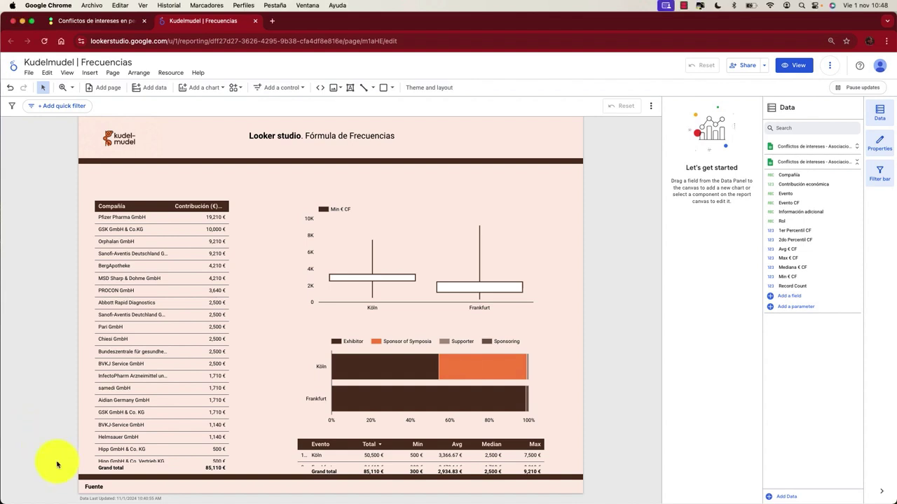
- Add the CIVIO logo and the "| Dashboard por Kudelmudel" link to the footer, aligned in a row beside the Fuente label
{"action": "left_click_drag", "start_coordinate": [60, 465], "coordinate": [246, 501]}
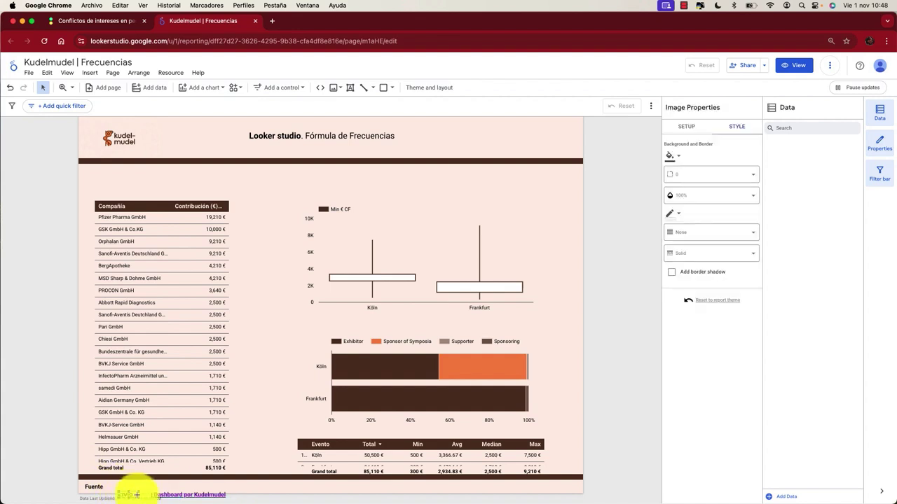
{"action": "left_click", "coordinate": [123, 496]}
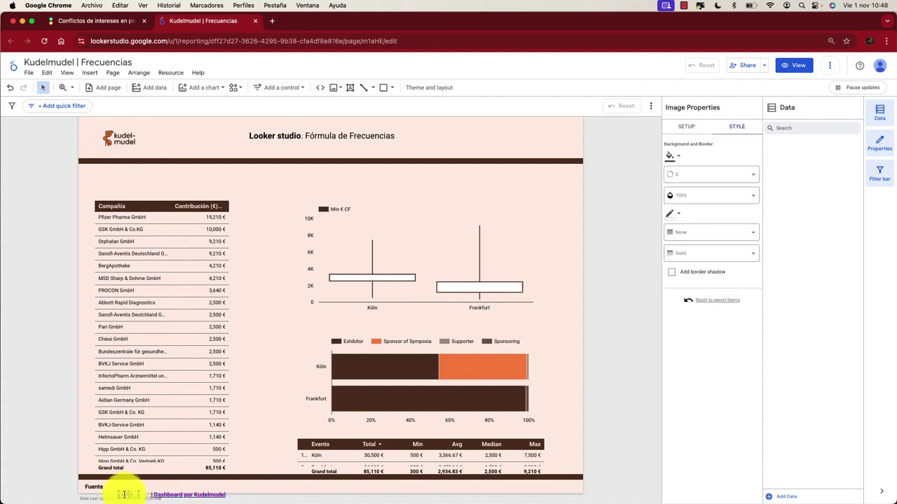
{"action": "mouse_move", "coordinate": [165, 496]}
{"action": "left_mouse_down"}
{"action": "mouse_move", "coordinate": [159, 485]}
{"action": "mouse_move", "coordinate": [164, 490]}
{"action": "left_mouse_up"}
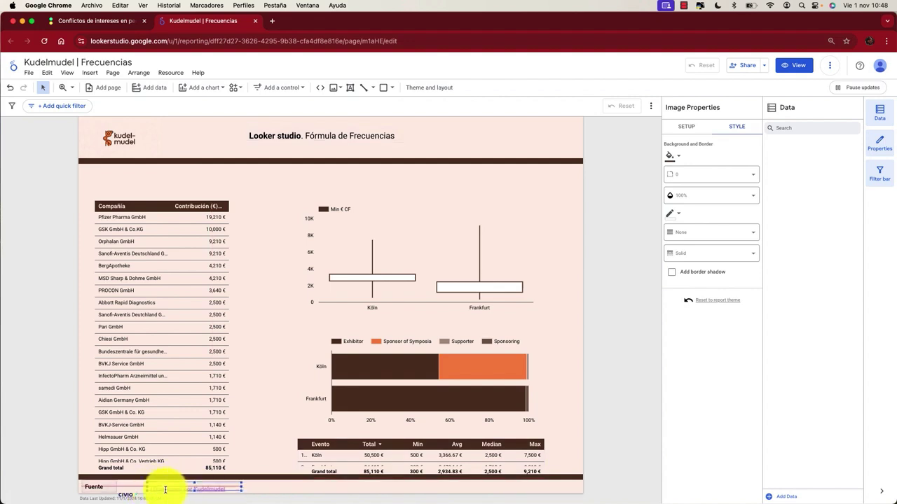
{"action": "left_click", "coordinate": [121, 497]}
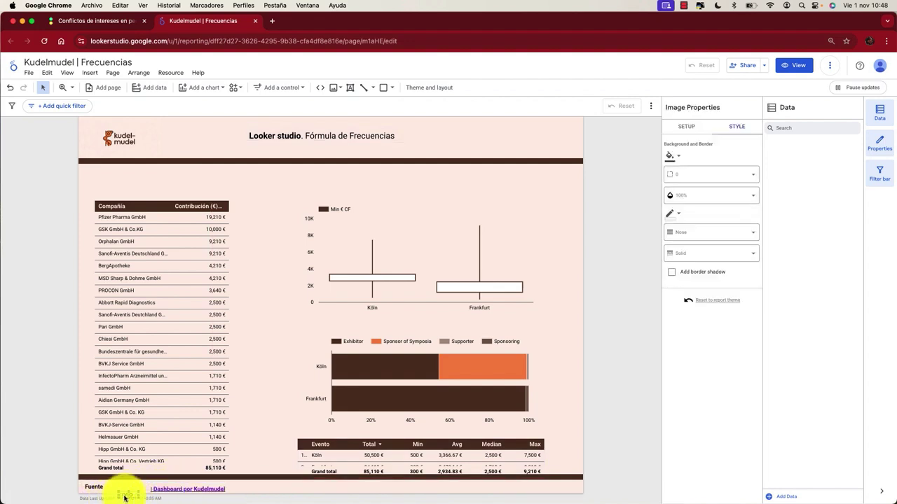
{"action": "mouse_move", "coordinate": [125, 493]}
{"action": "left_mouse_down"}
{"action": "mouse_move", "coordinate": [120, 483]}
{"action": "mouse_move", "coordinate": [126, 486]}
{"action": "left_mouse_up"}
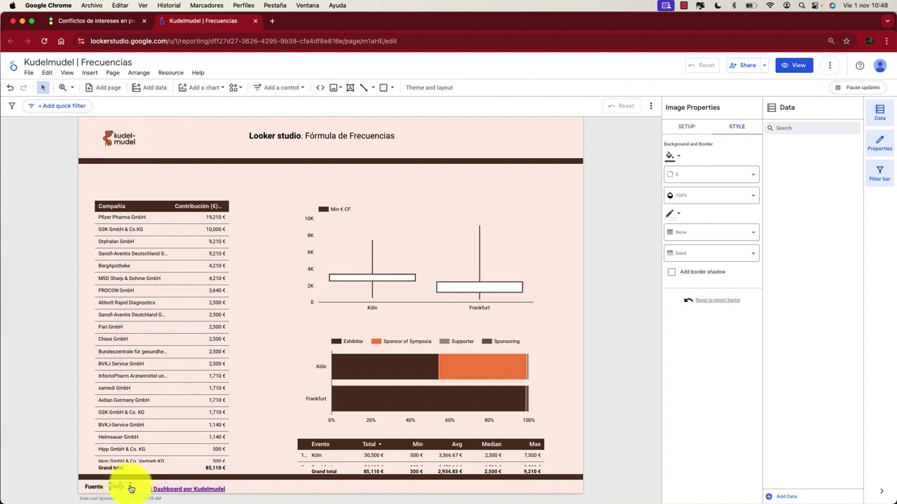
{"action": "left_click", "coordinate": [173, 486]}
{"action": "left_click_drag", "start_coordinate": [167, 485], "coordinate": [159, 483]}
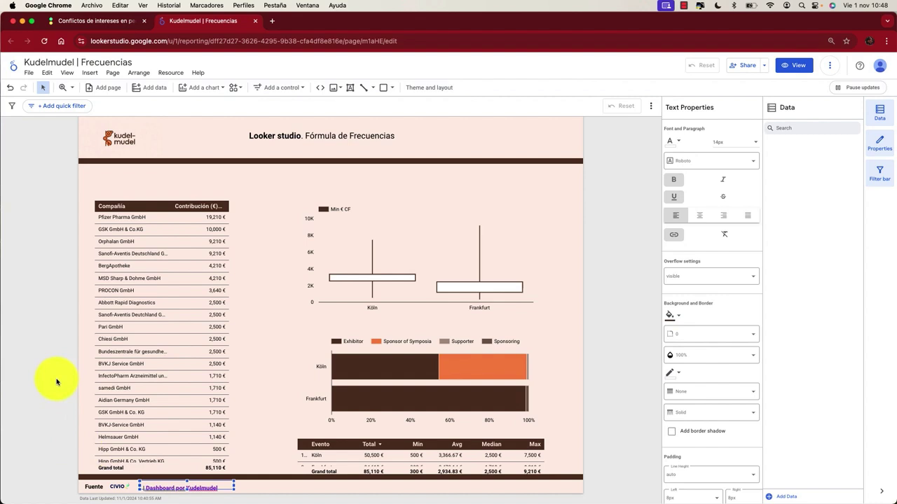
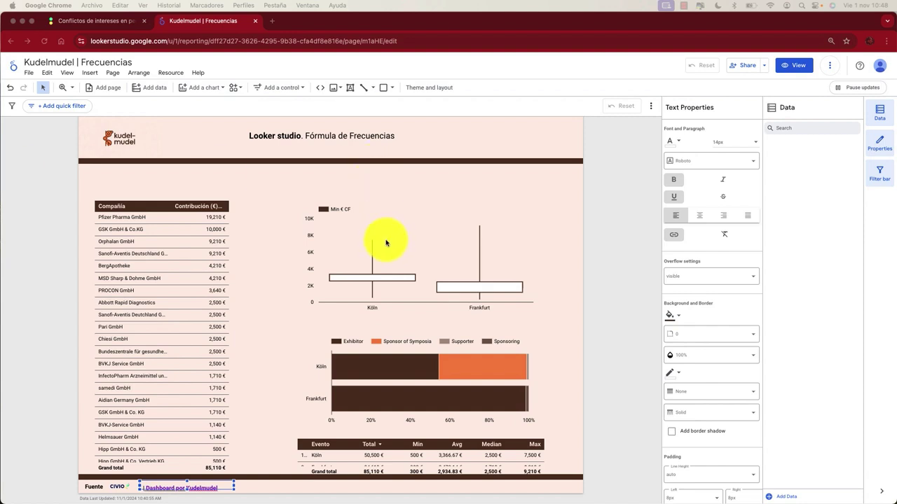
- Start a new calculated field named "Mediana - Promedio CF" in the boxplot's Conflictos de intereses data source
{"action": "mouse_move", "coordinate": [359, 255]}
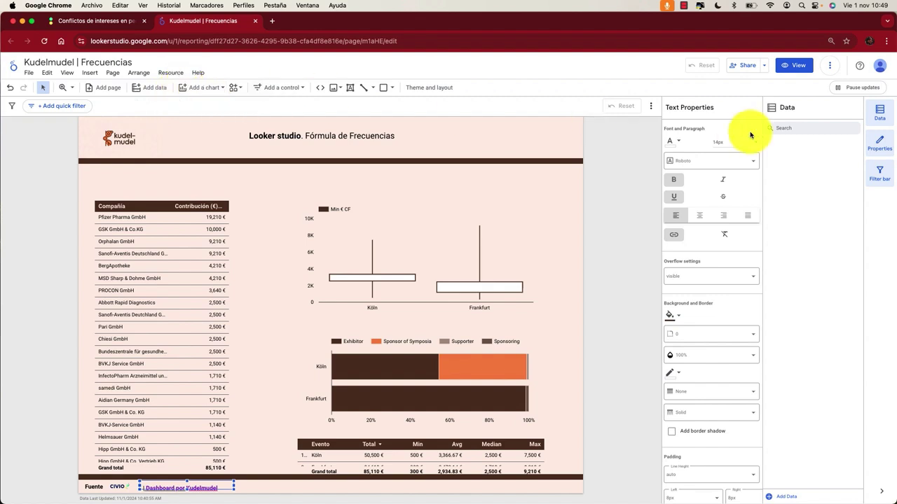
{"action": "left_click", "coordinate": [796, 128]}
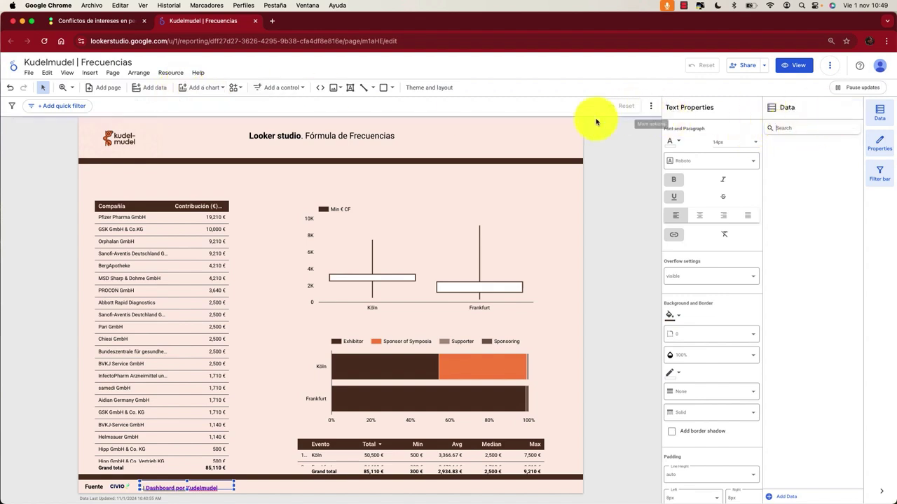
{"action": "left_click", "coordinate": [256, 141]}
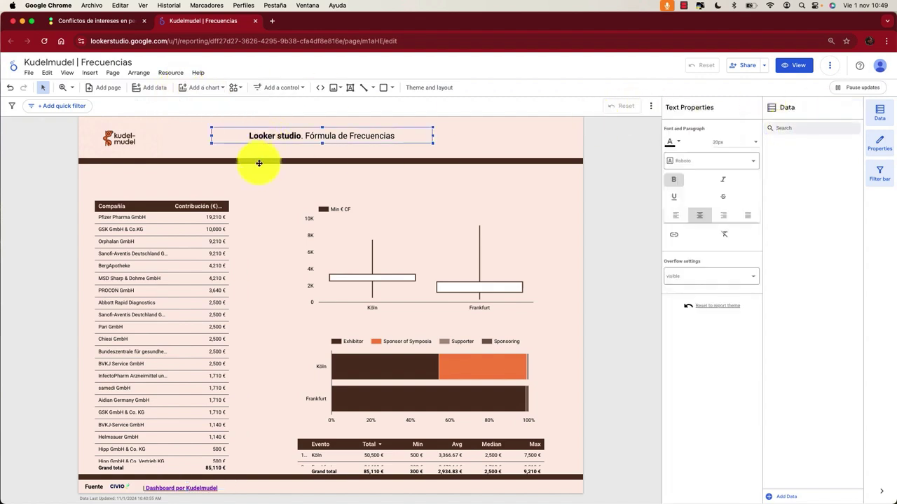
{"action": "left_click", "coordinate": [307, 241]}
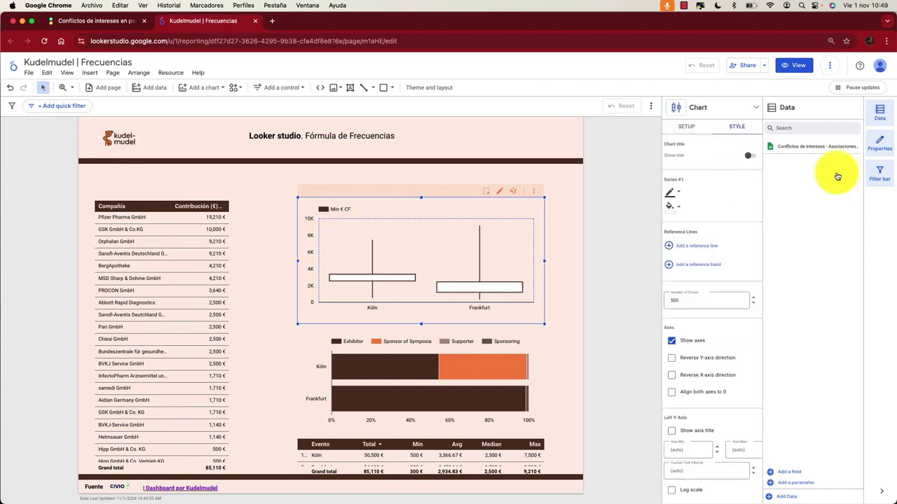
{"action": "left_click", "coordinate": [817, 146]}
{"action": "left_click", "coordinate": [770, 147]}
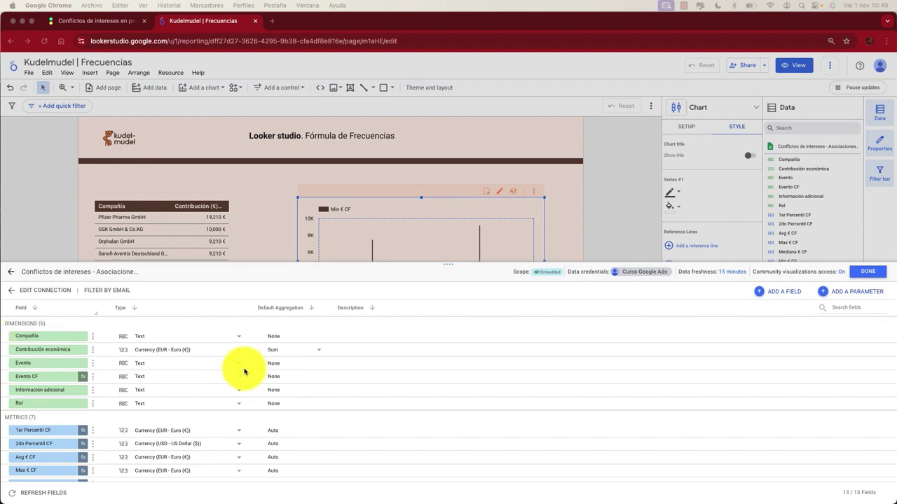
{"action": "left_click", "coordinate": [777, 297]}
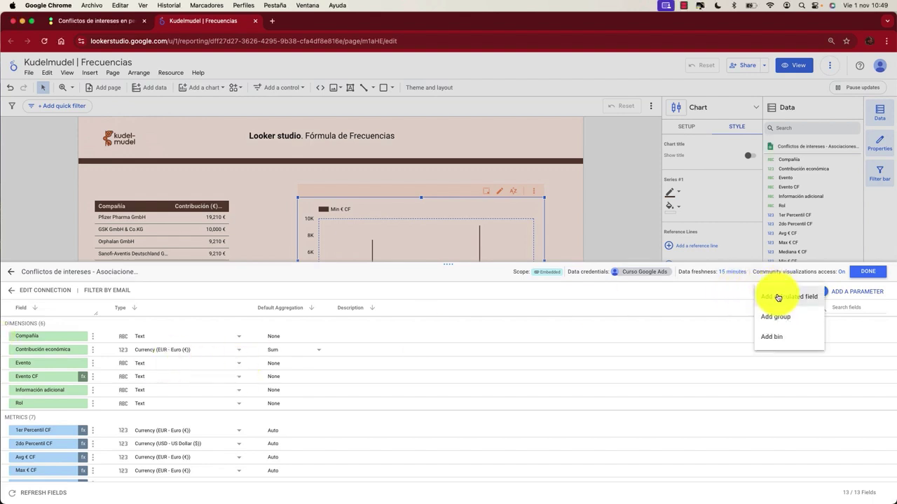
{"action": "left_click", "coordinate": [776, 298]}
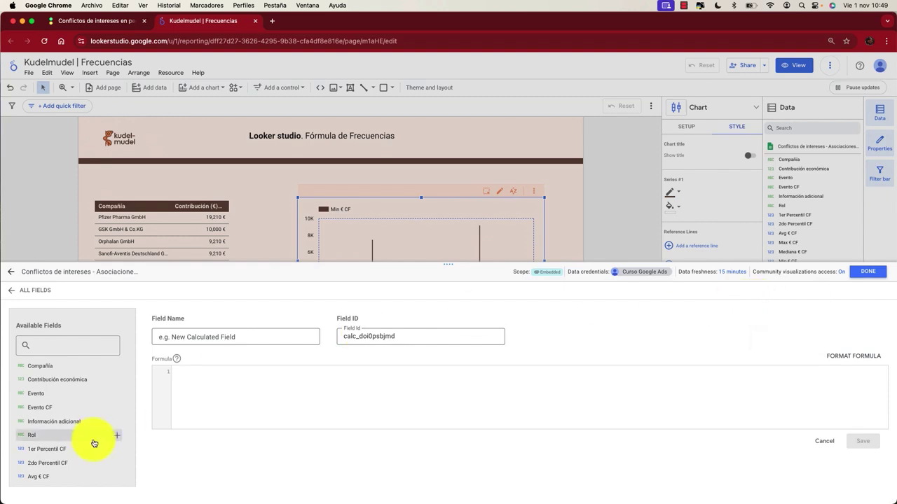
{"action": "left_click", "coordinate": [199, 337]}
{"action": "type", "text": "Mediana - Promedio CF"}
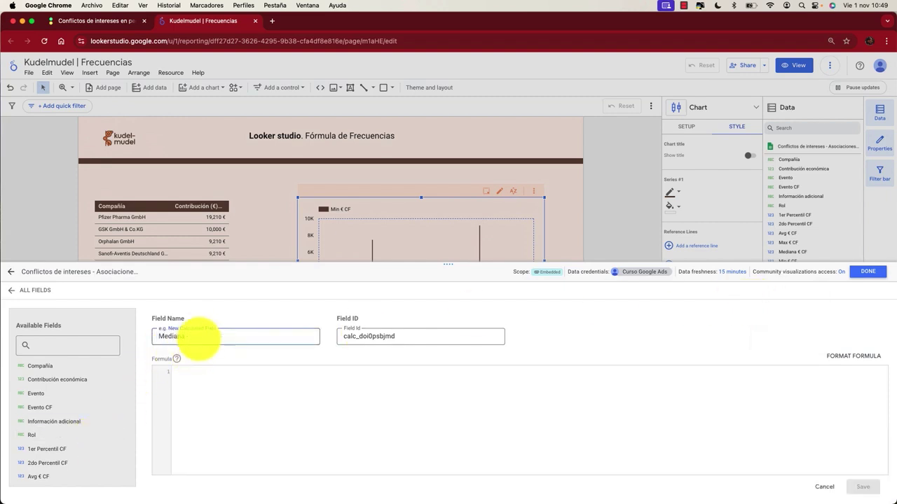
{"action": "left_click", "coordinate": [206, 379]}
{"action": "type", "text": "(med"}
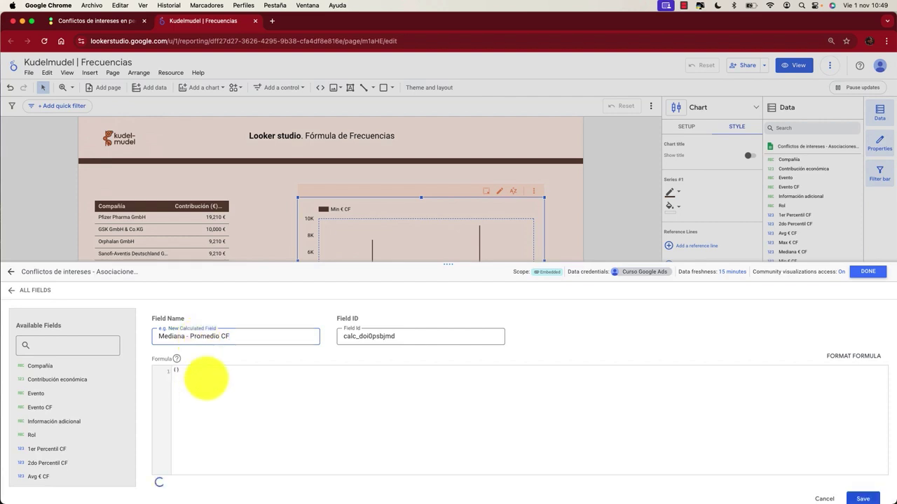
{"action": "key", "text": "Up"}
{"action": "key", "text": "Return"}
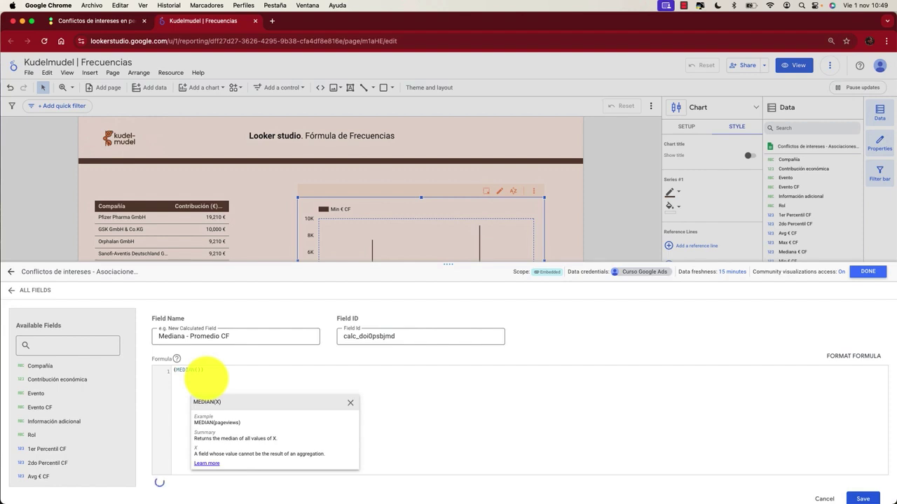
{"action": "key", "text": "BackSpace"}
{"action": "key", "text": "BackSpace"}
{"action": "key", "text": "BackSpace"}
{"action": "key", "text": "BackSpace"}
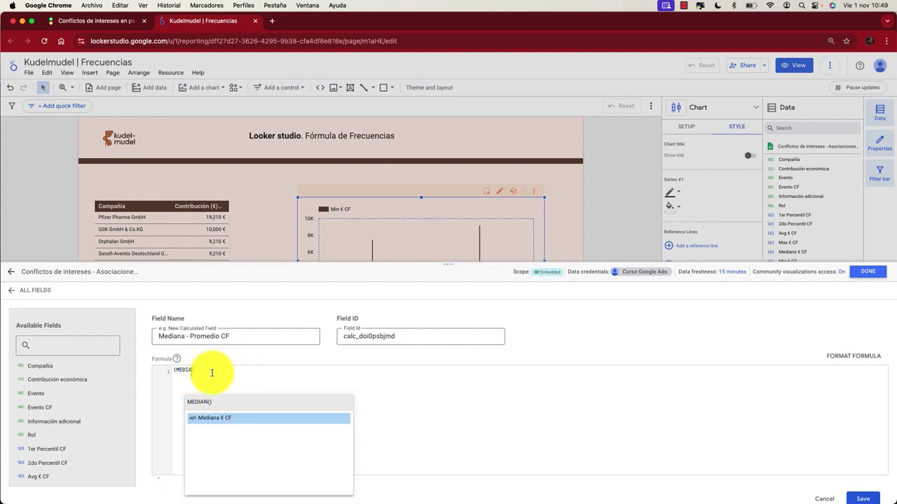
{"action": "key", "text": "Right"}
{"action": "key", "text": "BackSpace"}
{"action": "key", "text": "BackSpace"}
{"action": "key", "text": "BackSpace"}
{"action": "key", "text": "BackSpace"}
{"action": "key", "text": "BackSpace"}
{"action": "key", "text": "BackSpace"}
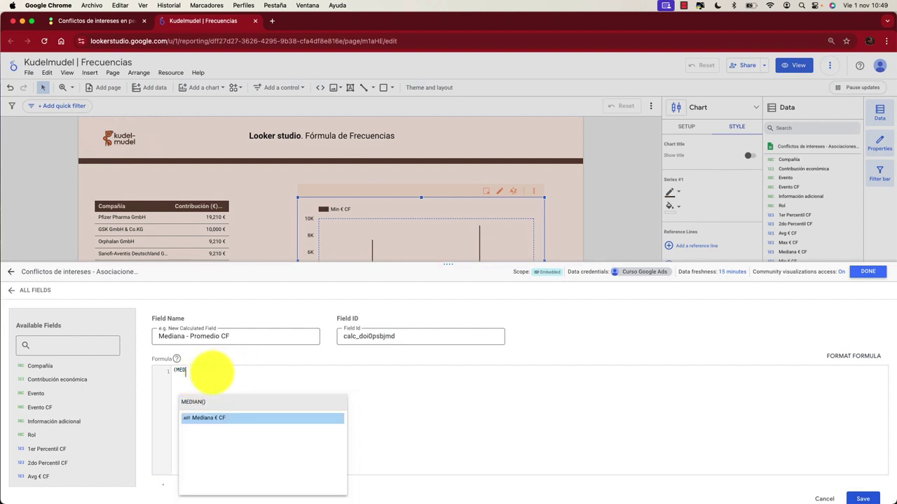
- Find the Mediana € CF and Avg € CF fields and insert both into the formula in that order
{"action": "left_click", "coordinate": [52, 345]}
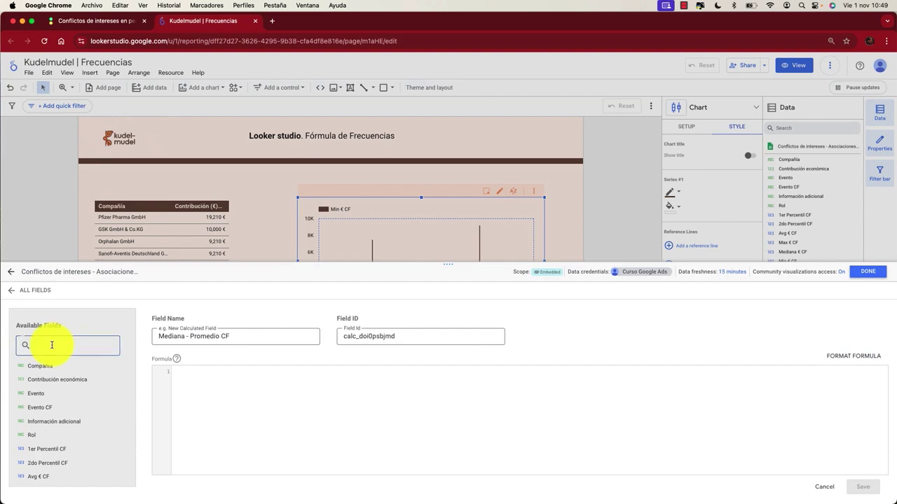
{"action": "type", "text": "median"}
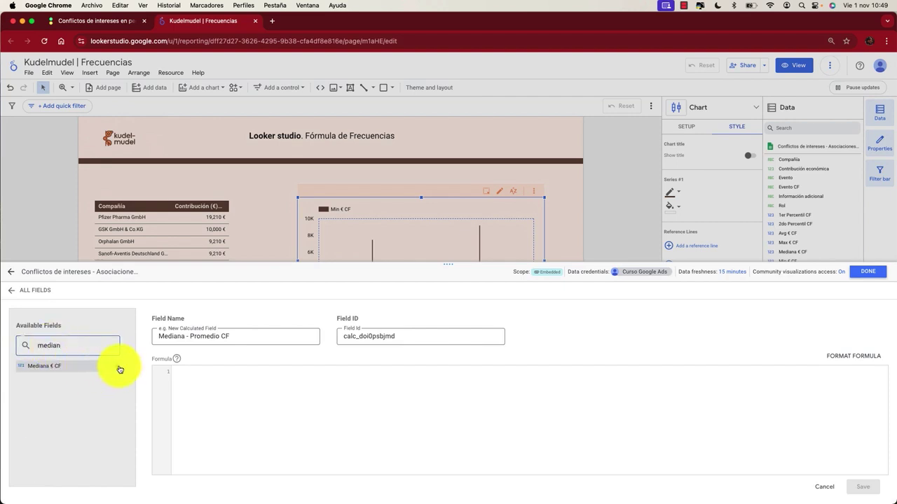
{"action": "left_click", "coordinate": [82, 361]}
{"action": "double_click", "coordinate": [71, 346]}
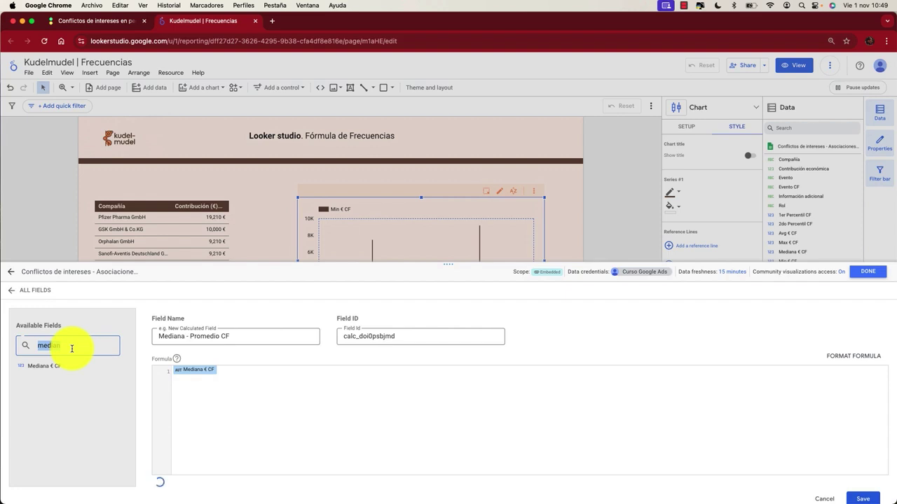
{"action": "type", "text": "a"}
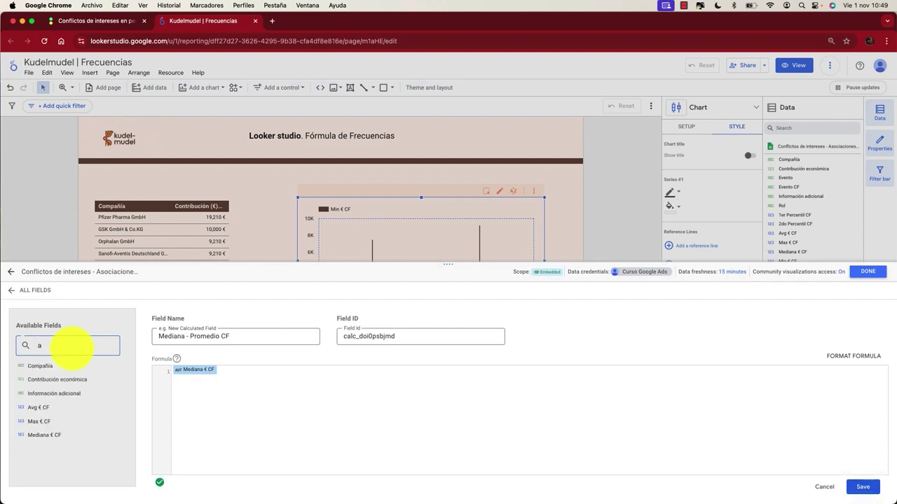
{"action": "left_click", "coordinate": [116, 410]}
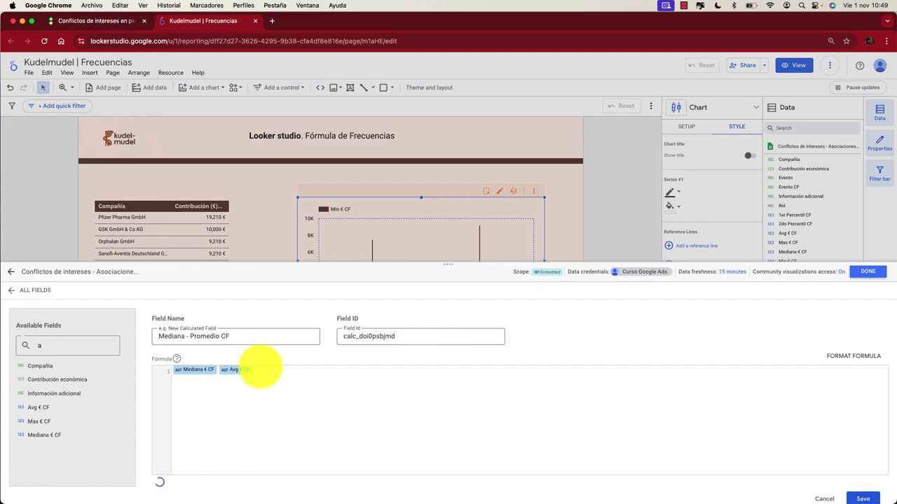
- Complete the formula as (Mediana € CF - Avg € CF), save the calculated field and return to the report
{"action": "type", "text": "-"}
{"action": "key", "text": "Home"}
{"action": "type", "text": "("}
{"action": "type", "text": ")"}
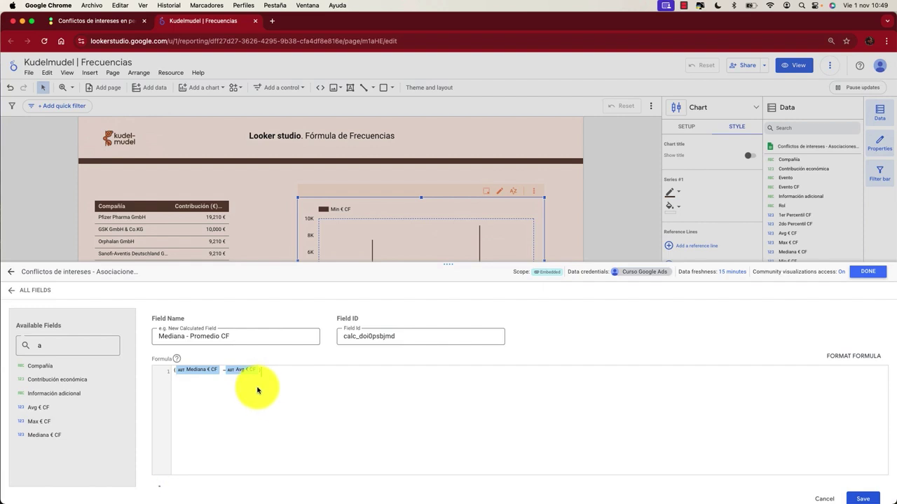
{"action": "left_click", "coordinate": [879, 498]}
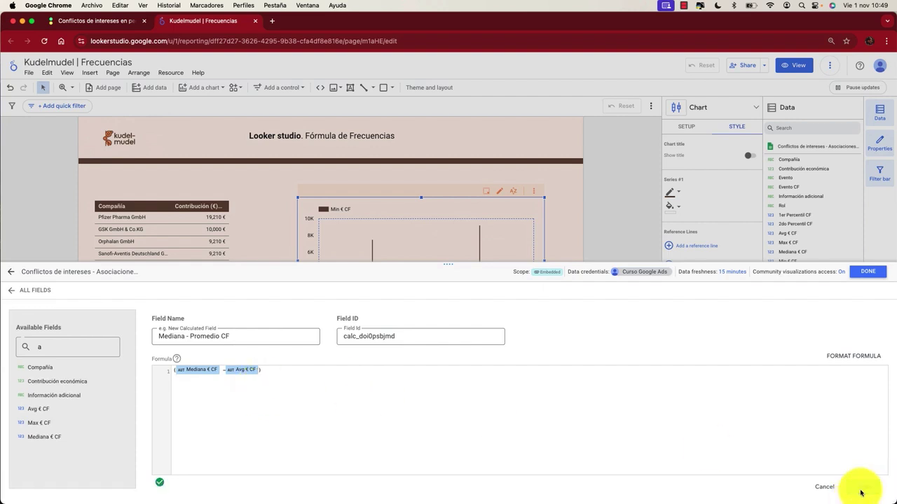
{"action": "left_click", "coordinate": [9, 274]}
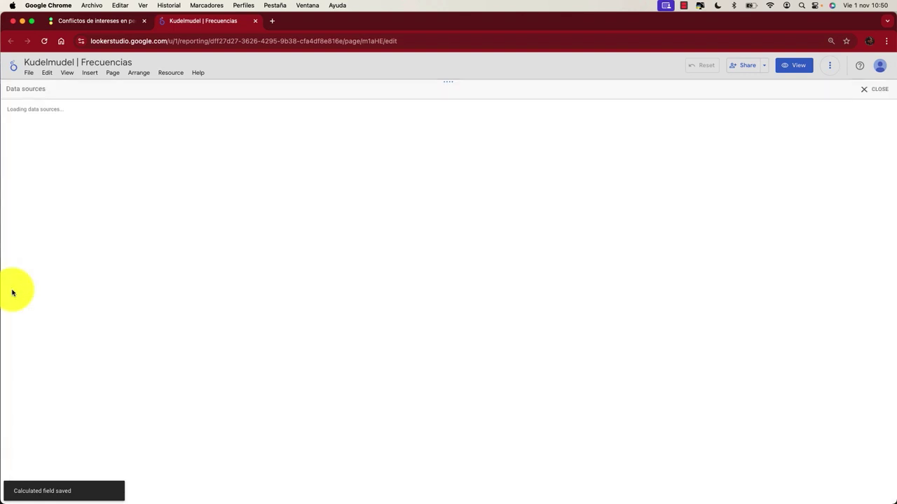
{"action": "left_click", "coordinate": [865, 90]}
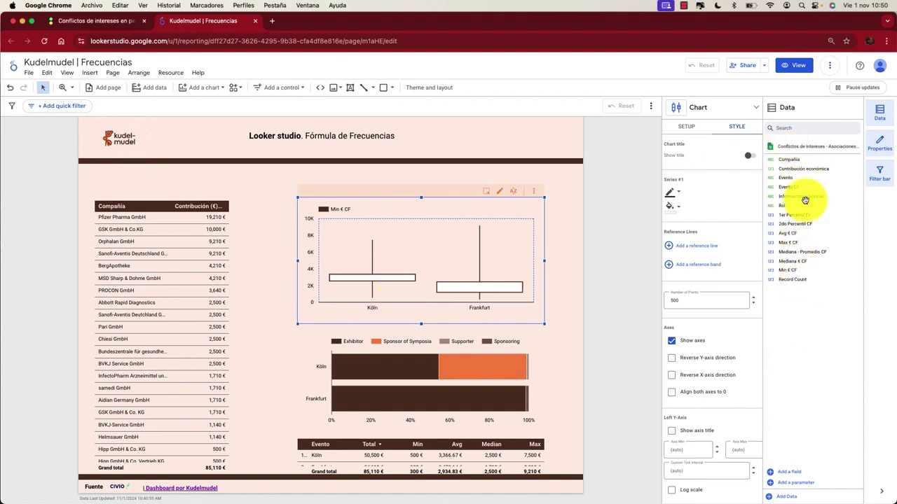
- Start another calculated field in the Conflictos de intereses data source and name it "Cita Resumen CF"
{"action": "left_click_drag", "start_coordinate": [801, 196], "coordinate": [769, 149]}
{"action": "left_click", "coordinate": [770, 147]}
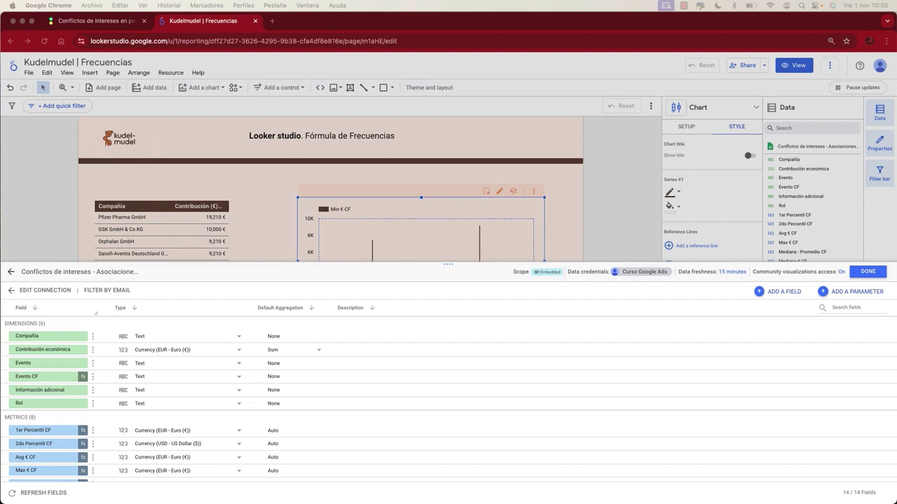
{"action": "left_click", "coordinate": [783, 293]}
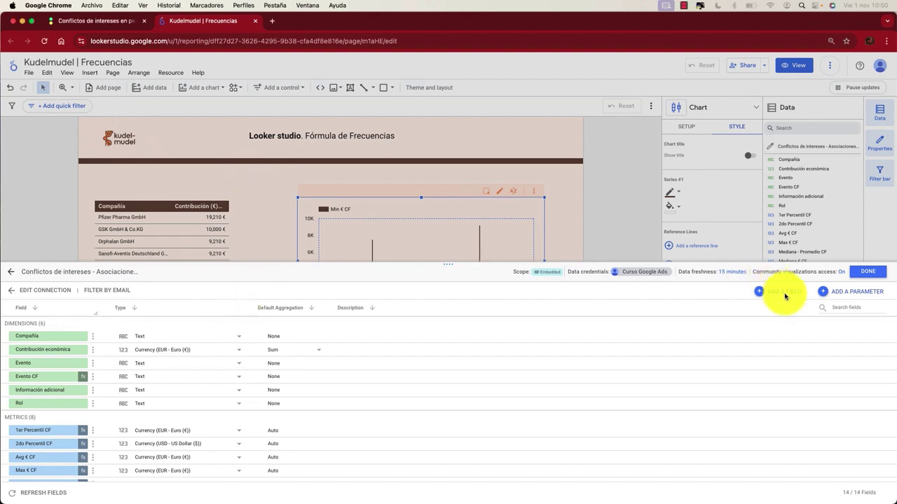
{"action": "left_click", "coordinate": [786, 296]}
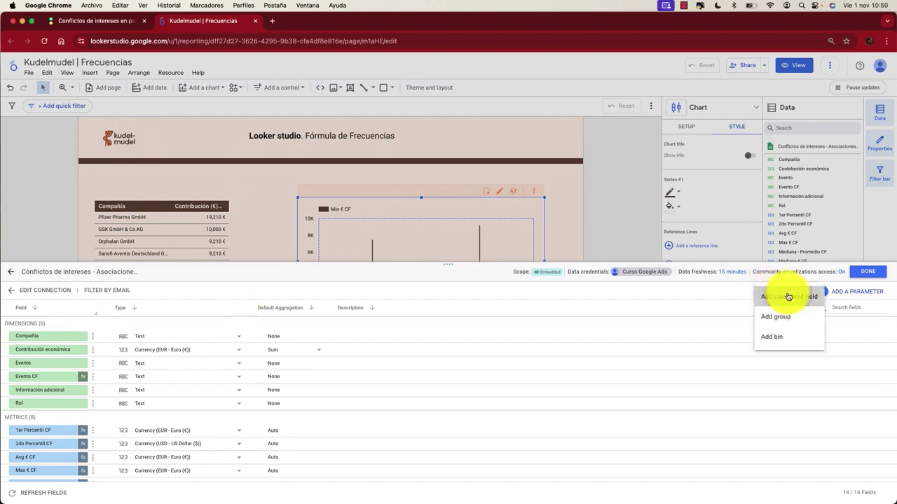
{"action": "left_click", "coordinate": [788, 297]}
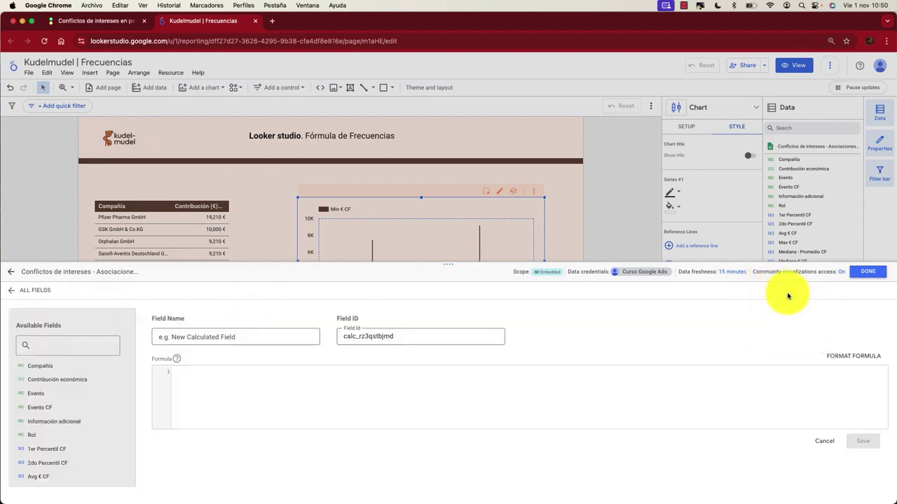
{"action": "left_click", "coordinate": [177, 337]}
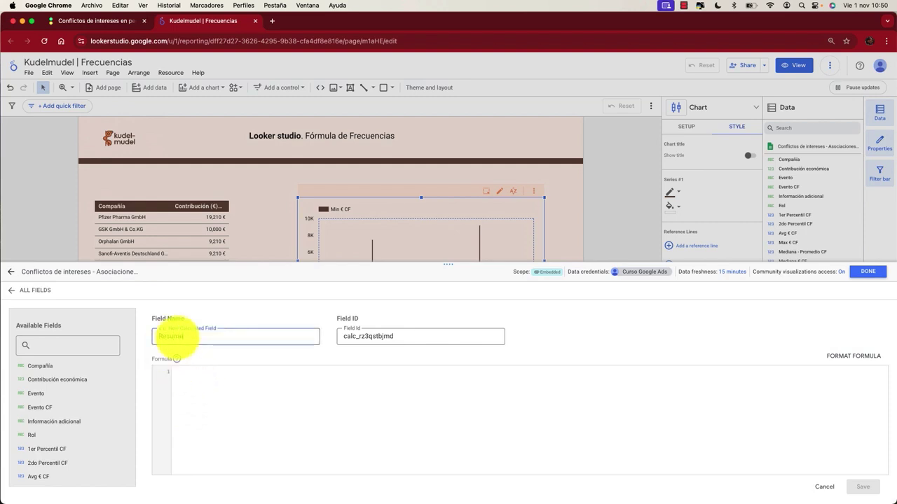
{"action": "type", "text": "Resumen CF"}
{"action": "key", "text": "super+Left"}
{"action": "type", "text": "Quo"}
{"action": "key", "text": "BackSpace"}
{"action": "key", "text": "BackSpace"}
{"action": "key", "text": "BackSpace"}
{"action": "type", "text": "Cita "}
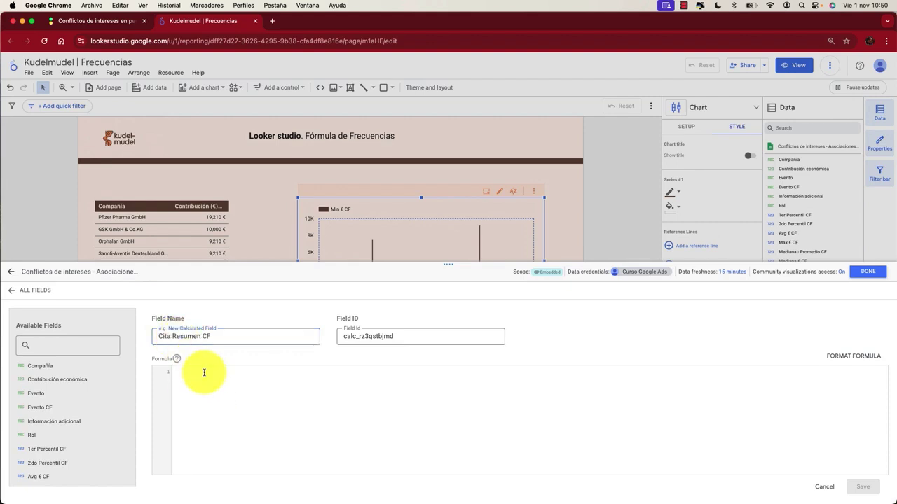
- Begin the Cita Resumen CF formula with a CONCAT function containing the text "La mediana es" followed by a separate " " space argument
{"action": "type", "text": "CONCAT"}
{"action": "key", "text": "Return"}
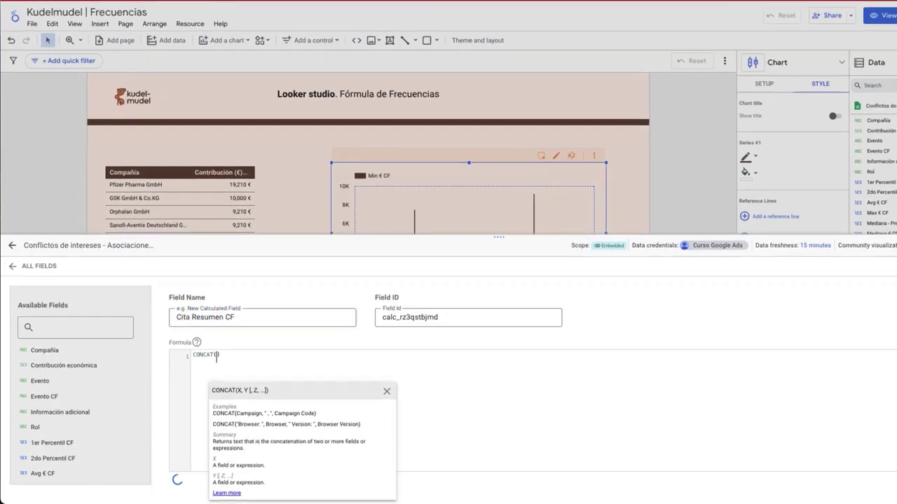
{"action": "type", "text": "\""}
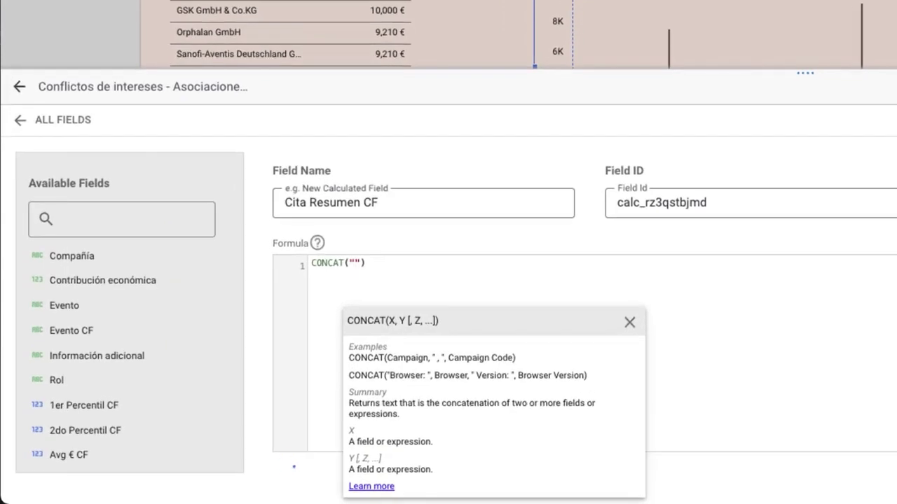
{"action": "type", "text": "La medi"}
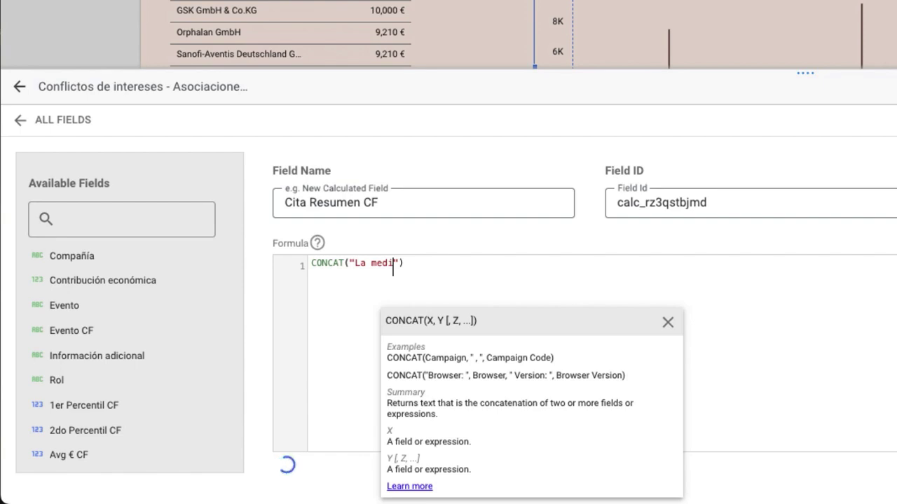
{"action": "type", "text": "ana es un"}
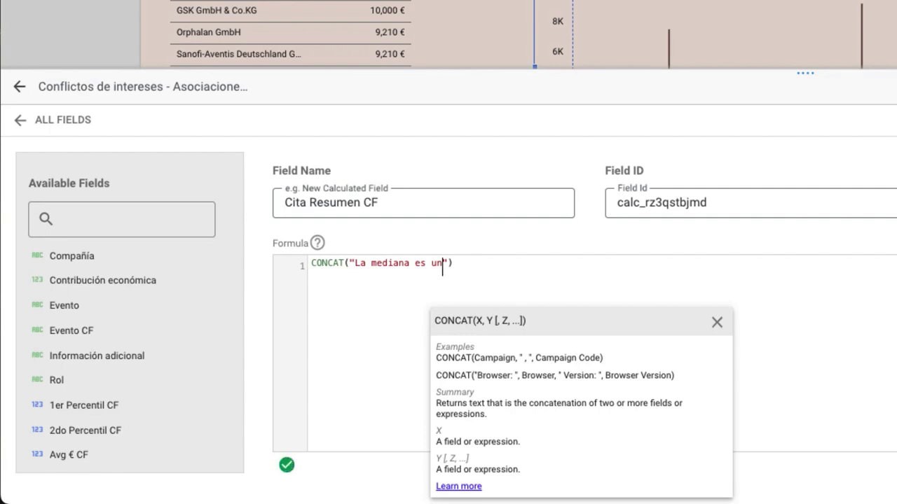
{"action": "key", "text": "BackSpace"}
{"action": "key", "text": "BackSpace"}
{"action": "key", "text": "BackSpace"}
{"action": "key", "text": "Right"}
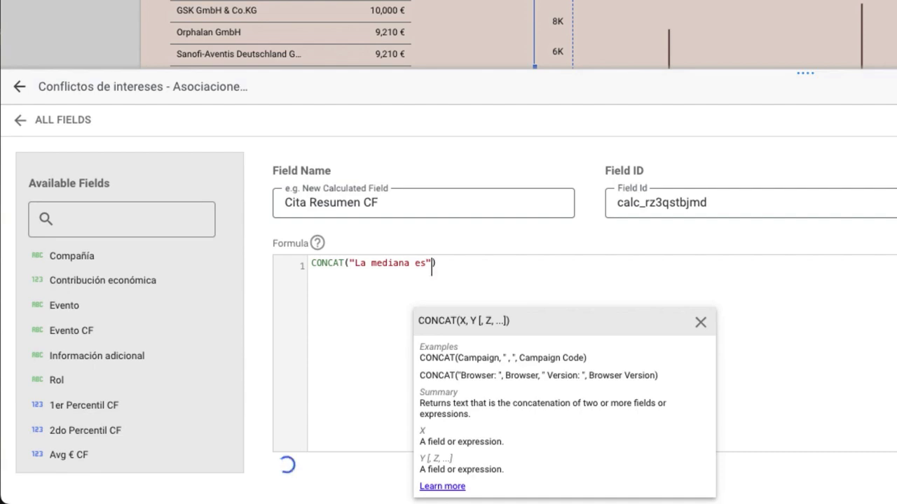
{"action": "type", "text": ",\" \""}
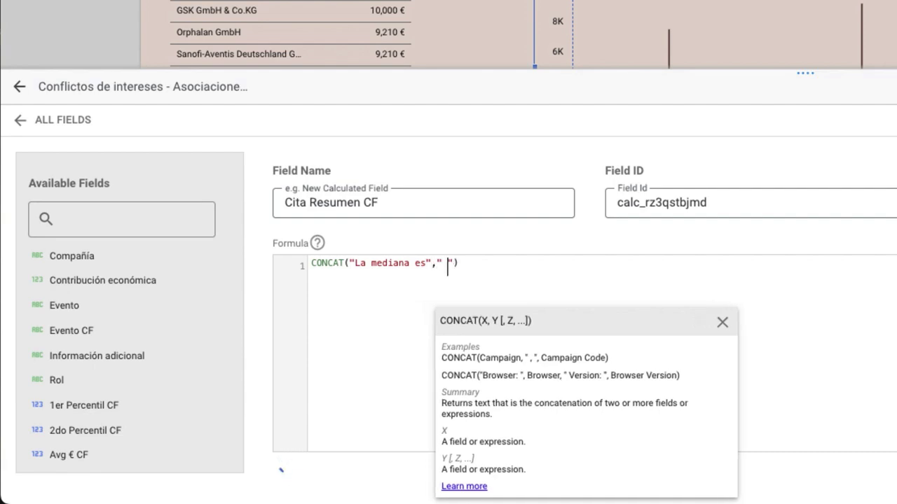
- Add a ROUND function to the CONCAT formula that rounds the Mediana - Promedio CF field to 1 decimal
{"action": "type", "text": ",round"}
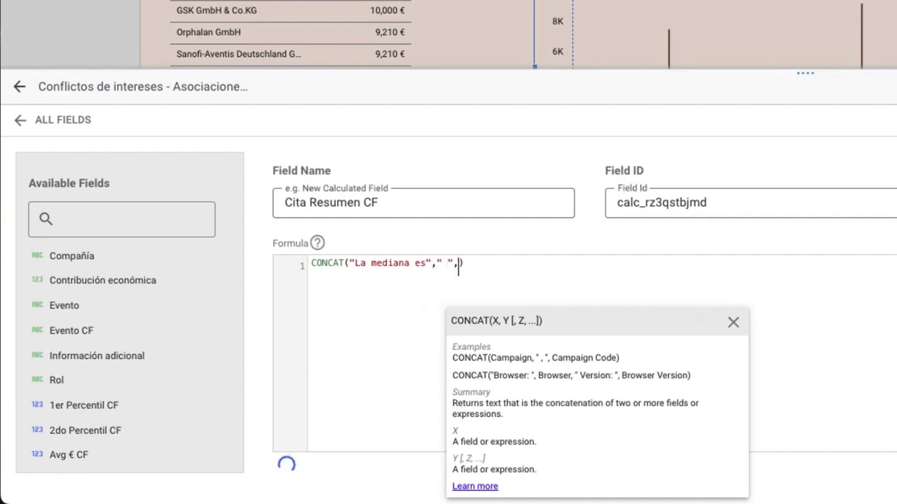
{"action": "key", "text": "Return"}
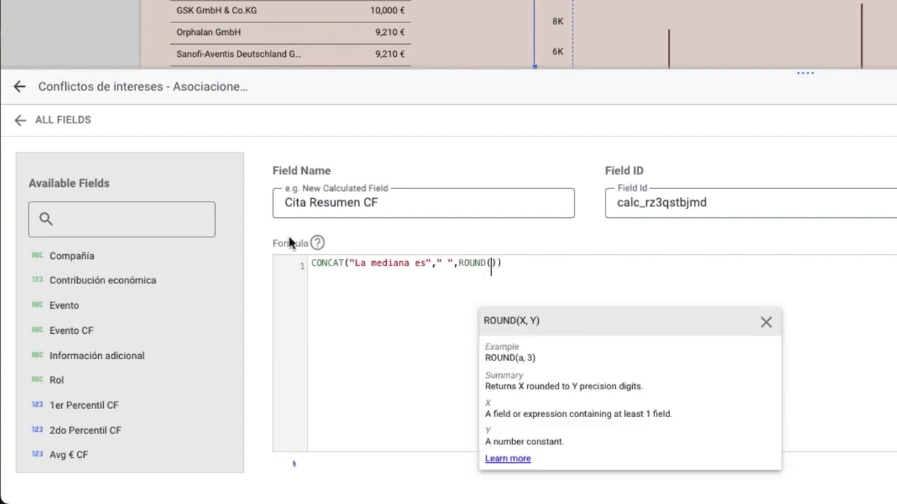
{"action": "left_click", "coordinate": [154, 226]}
{"action": "type", "text": "cf"}
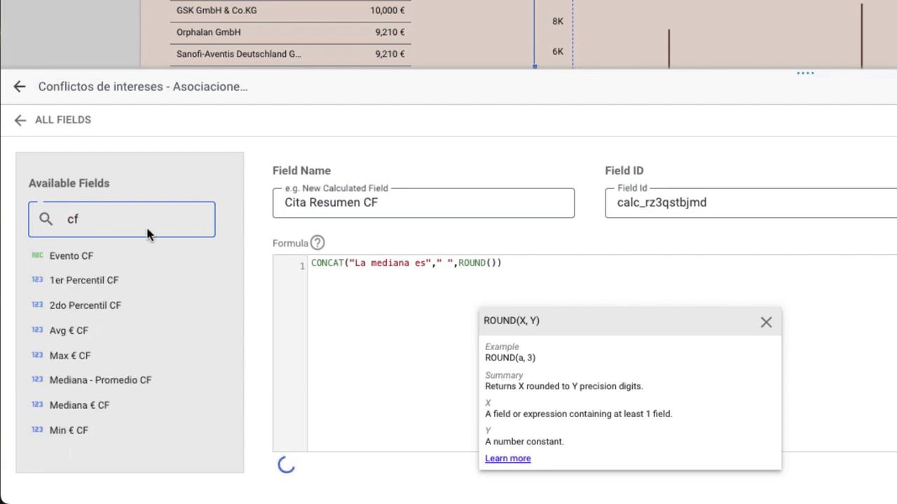
{"action": "mouse_move", "coordinate": [114, 406]}
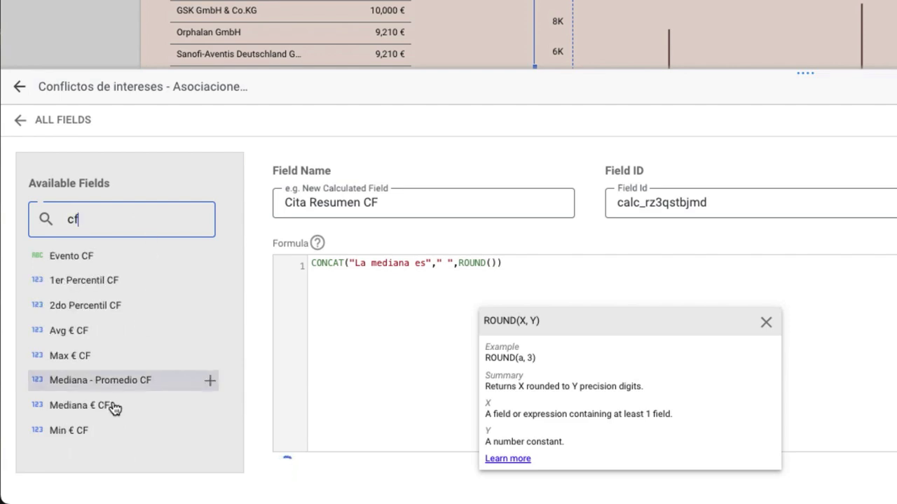
{"action": "left_click", "coordinate": [209, 384]}
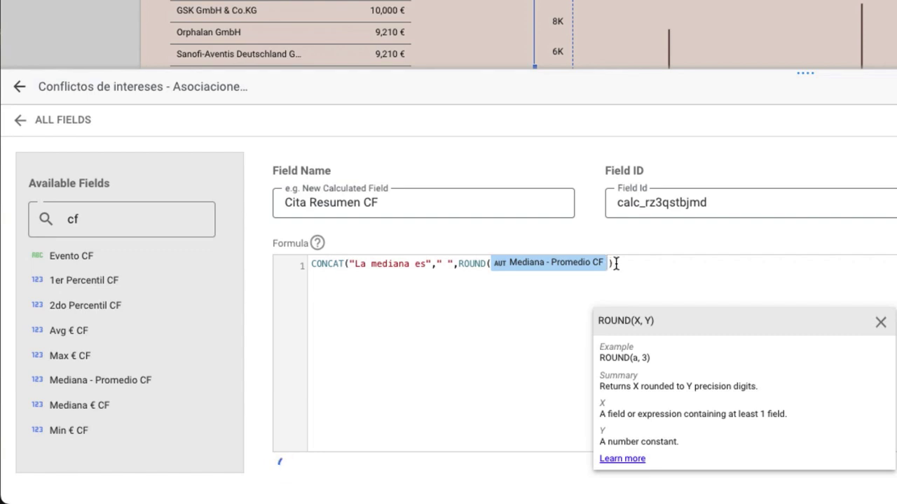
{"action": "type", "text": ",1)"}
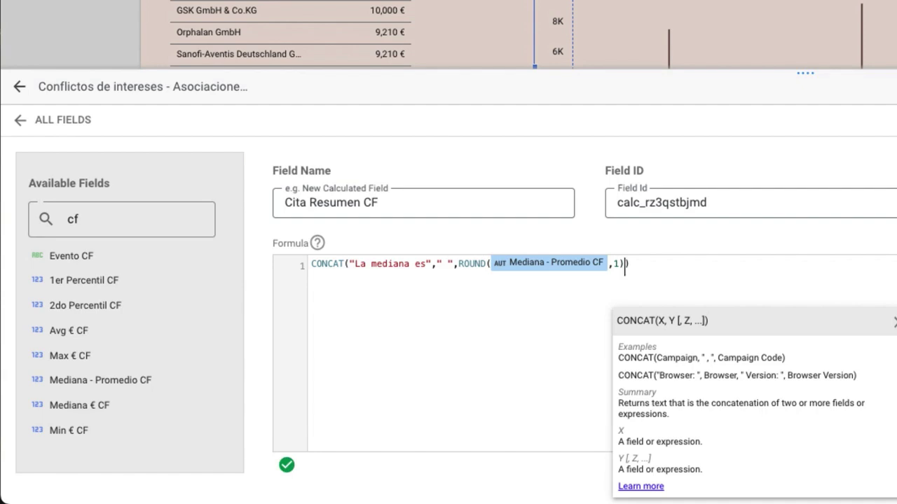
- Finish the CONCAT formula with "€", " " and "diferente al promedio", save the calculated field and return to the report
{"action": "type", "text": ",\""}
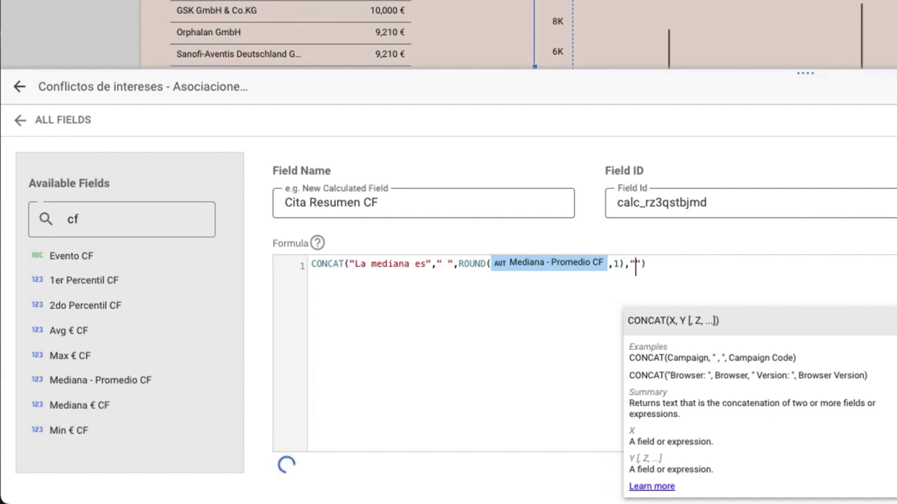
{"action": "type", "text": "€\""}
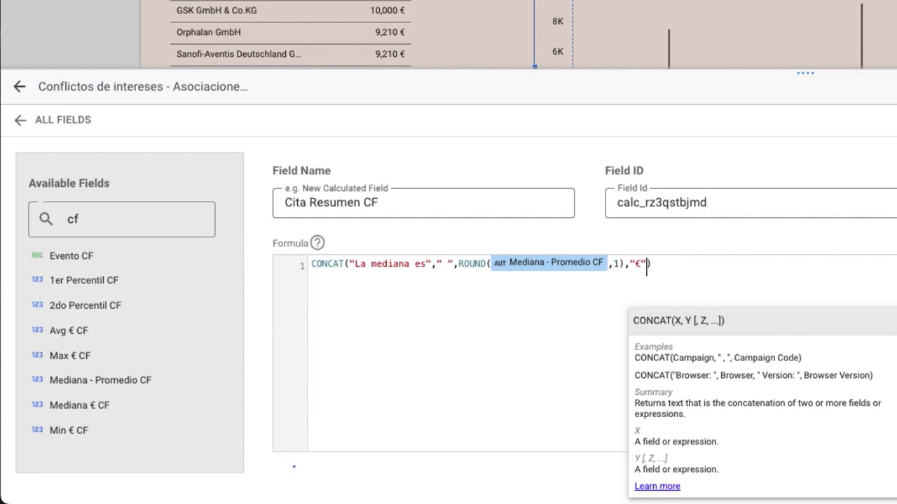
{"action": "type", "text": ",\" \""}
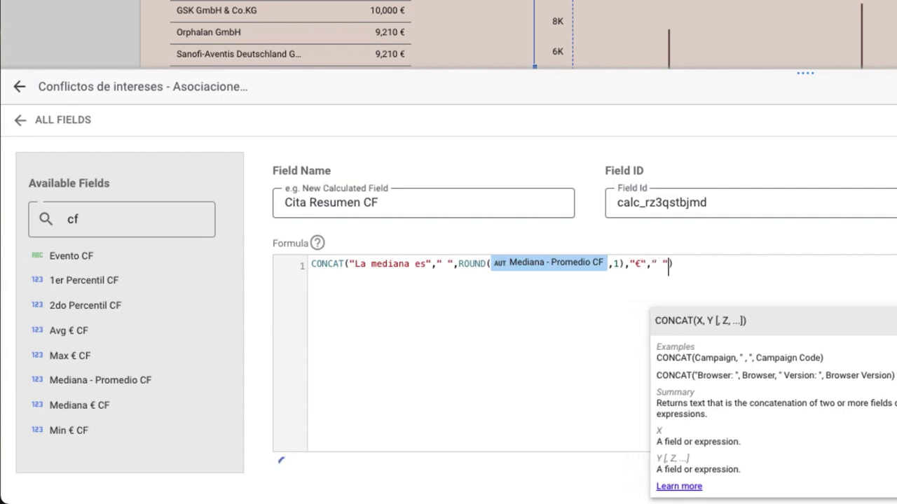
{"action": "type", "text": ",\"\""}
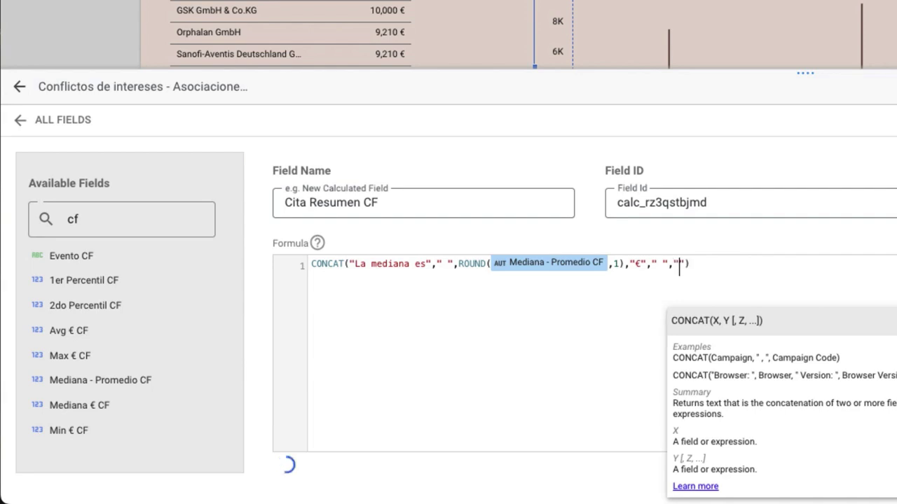
{"action": "type", "text": "dif"}
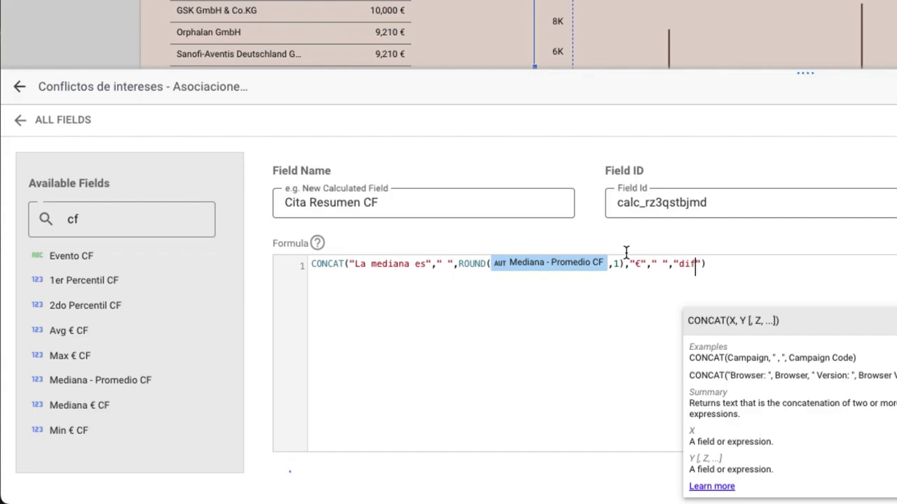
{"action": "type", "text": "erente al promedio"}
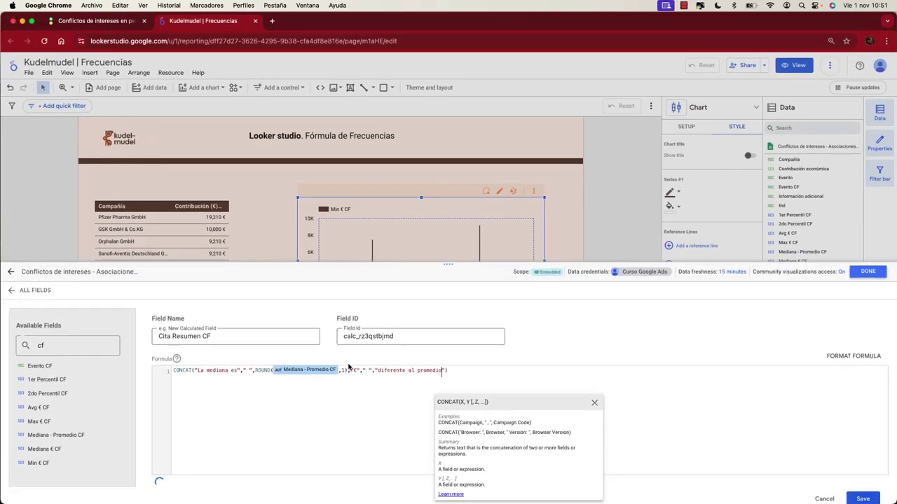
{"action": "left_click", "coordinate": [595, 405]}
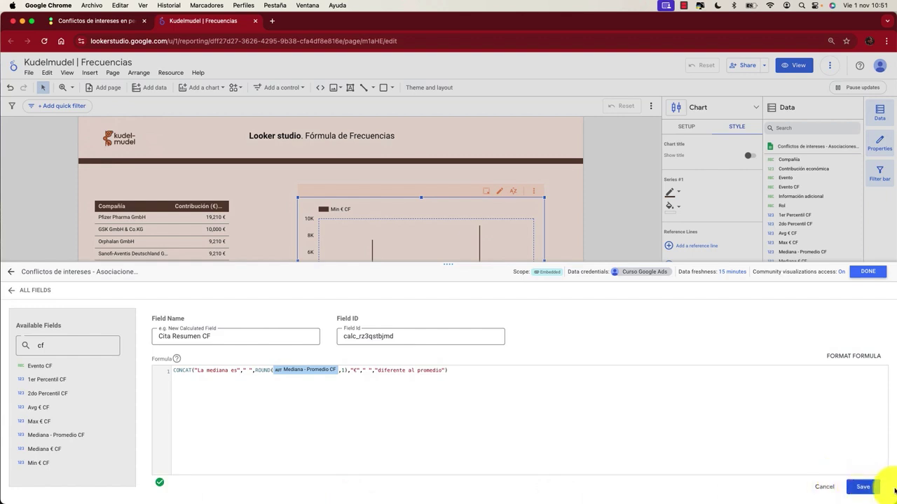
{"action": "left_click", "coordinate": [869, 490]}
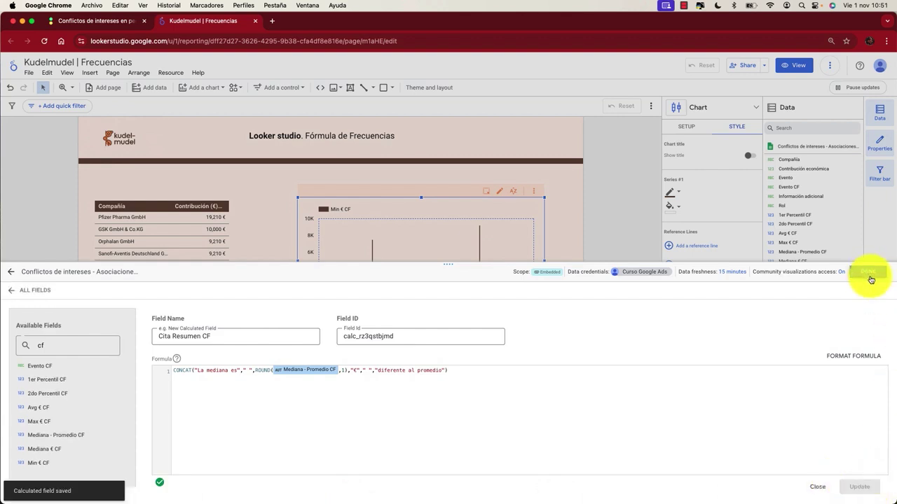
{"action": "left_click", "coordinate": [869, 274]}
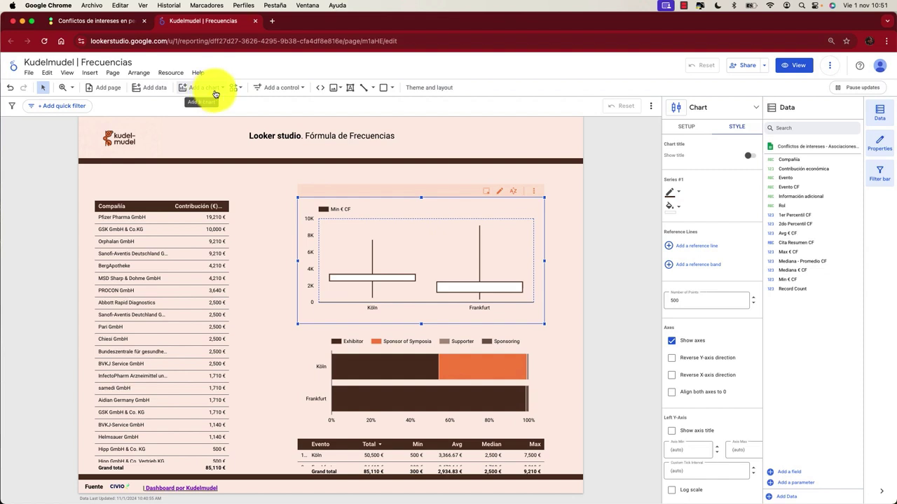
- Add a plain table and resize it into a thin strip between the page header and the charts, ending at the boxplot's outer edge
{"action": "left_click", "coordinate": [215, 93]}
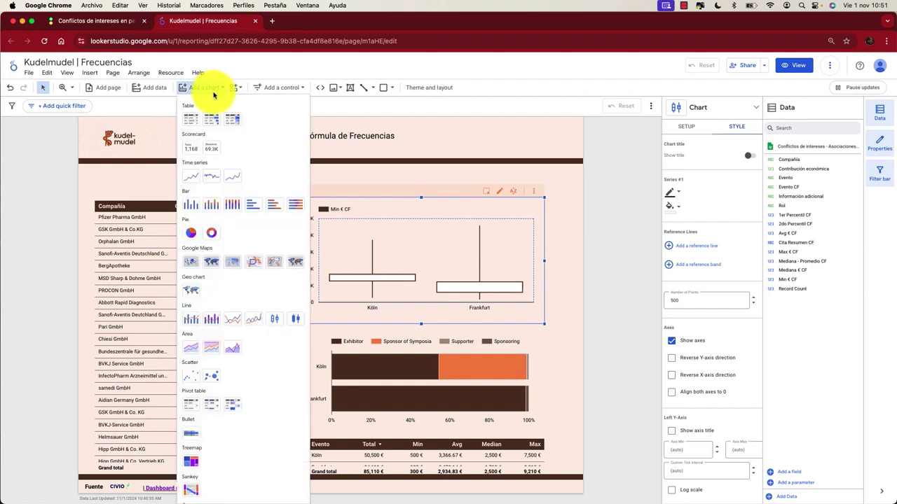
{"action": "left_click", "coordinate": [190, 121]}
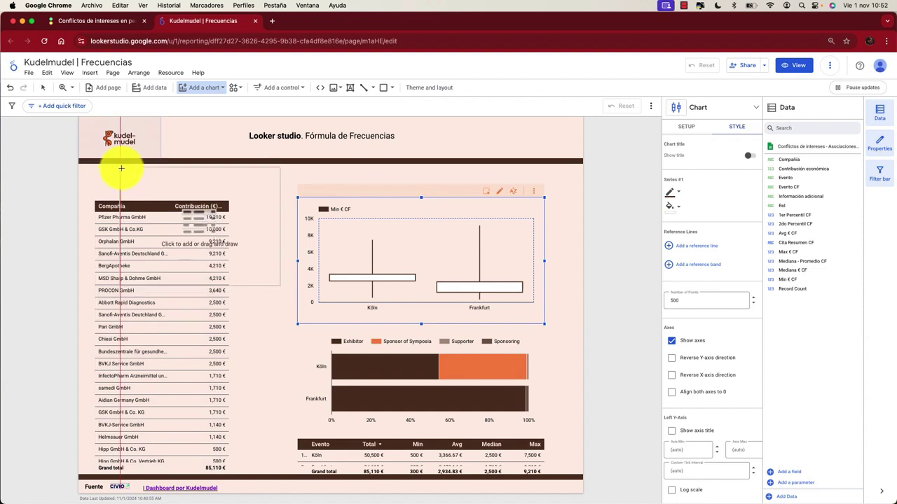
{"action": "key", "text": "Escape"}
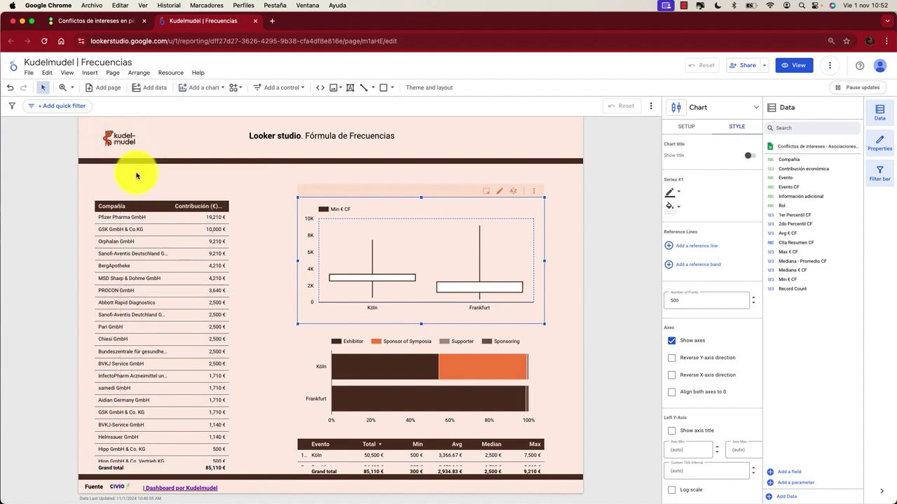
{"action": "left_click", "coordinate": [236, 214]}
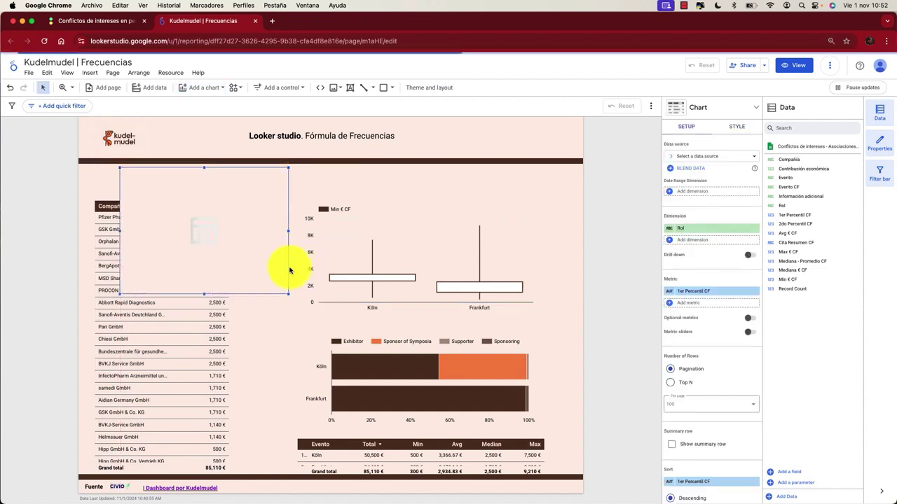
{"action": "left_click_drag", "start_coordinate": [341, 280], "coordinate": [544, 188]}
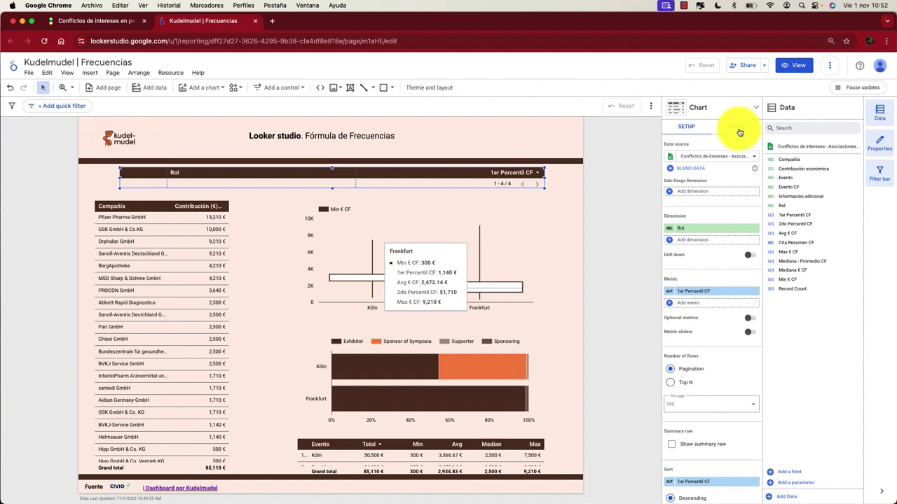
- Hide the header and the row numbers of the new strip table
{"action": "left_click", "coordinate": [738, 128]}
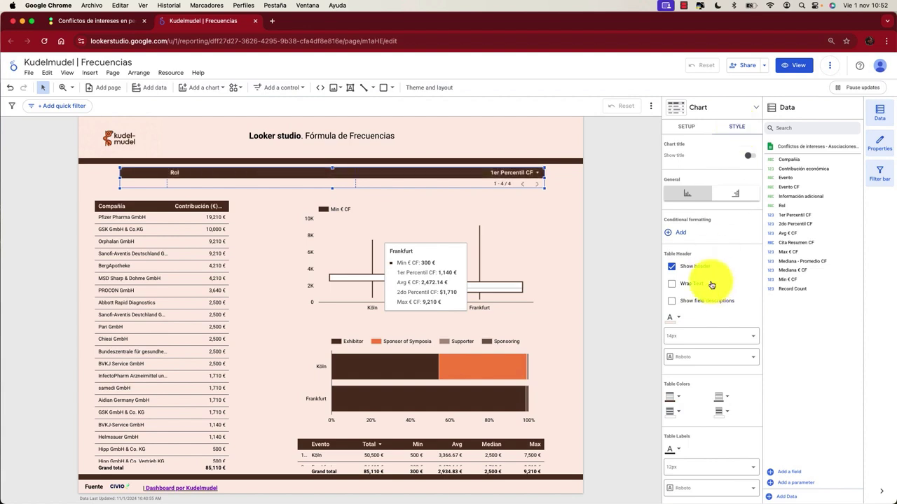
{"action": "left_click", "coordinate": [673, 267]}
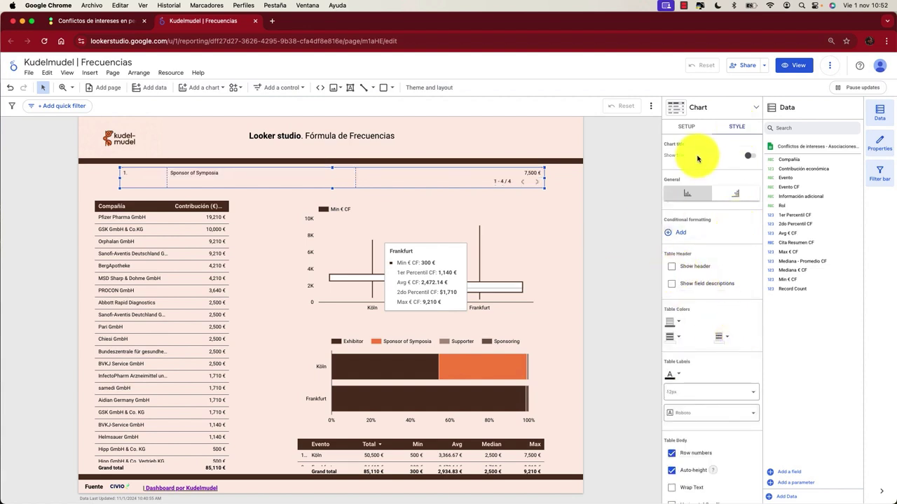
{"action": "left_click", "coordinate": [694, 132]}
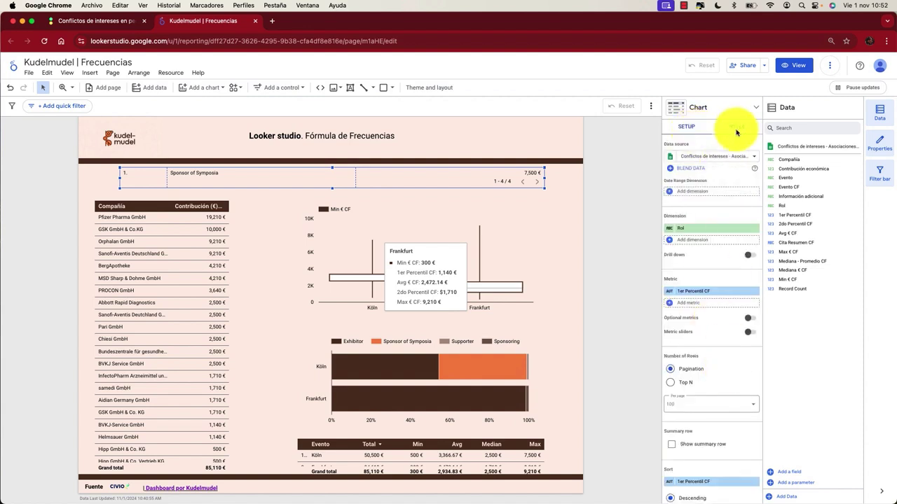
{"action": "left_click", "coordinate": [735, 129]}
{"action": "scroll", "coordinate": [676, 253], "scroll_direction": "up", "scroll_amount": 2}
{"action": "scroll", "coordinate": [677, 255], "scroll_direction": "down", "scroll_amount": 2}
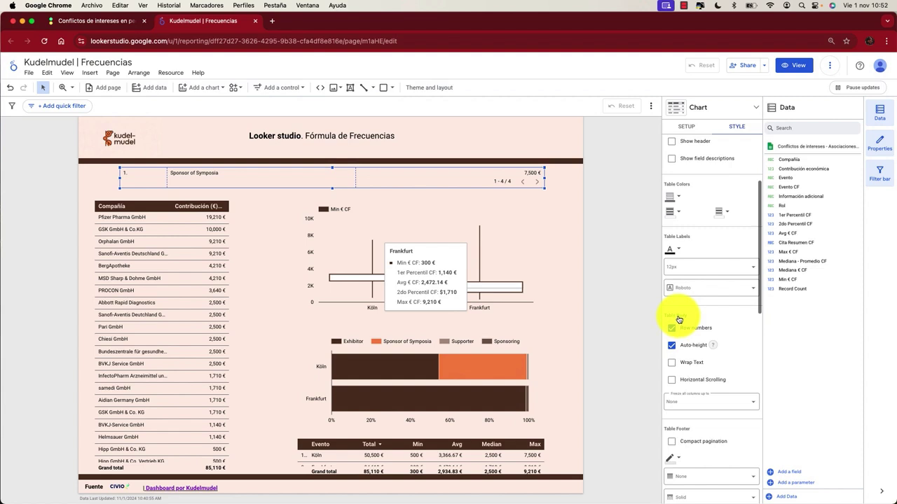
{"action": "scroll", "coordinate": [680, 301], "scroll_direction": "up", "scroll_amount": 4}
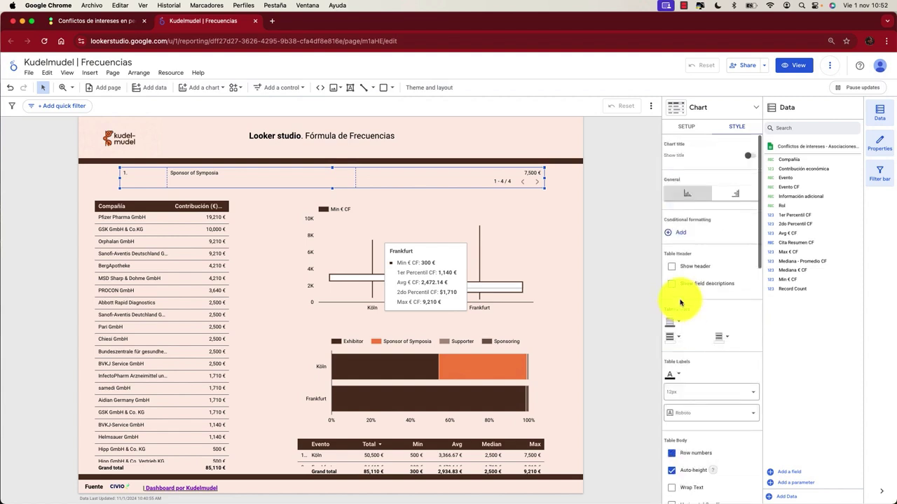
- Switch the strip table's number of rows from pagination to Top N and remove its Rol dimension
{"action": "left_click", "coordinate": [688, 130]}
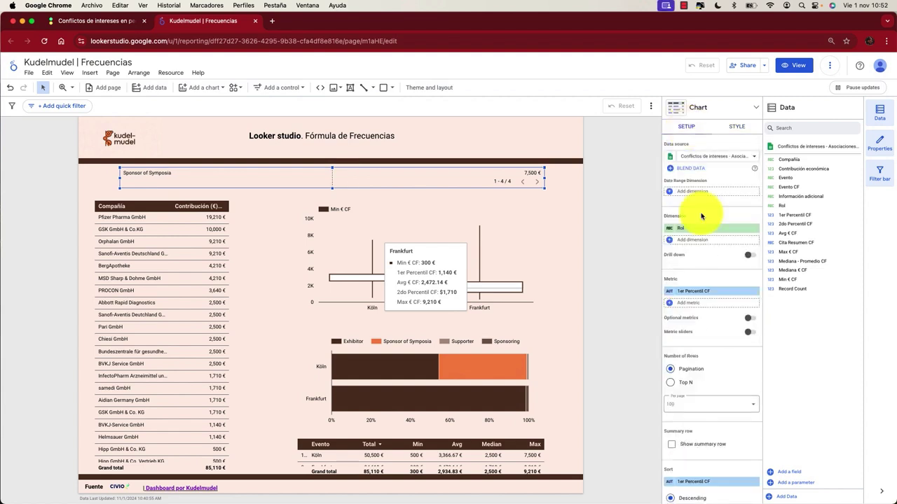
{"action": "left_click", "coordinate": [671, 385]}
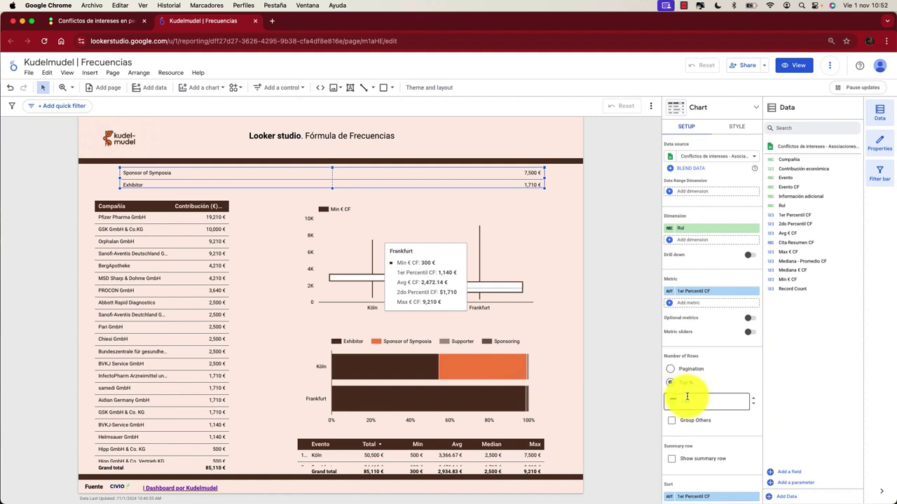
{"action": "left_click", "coordinate": [697, 405]}
{"action": "left_click_drag", "start_coordinate": [696, 404], "coordinate": [687, 404]}
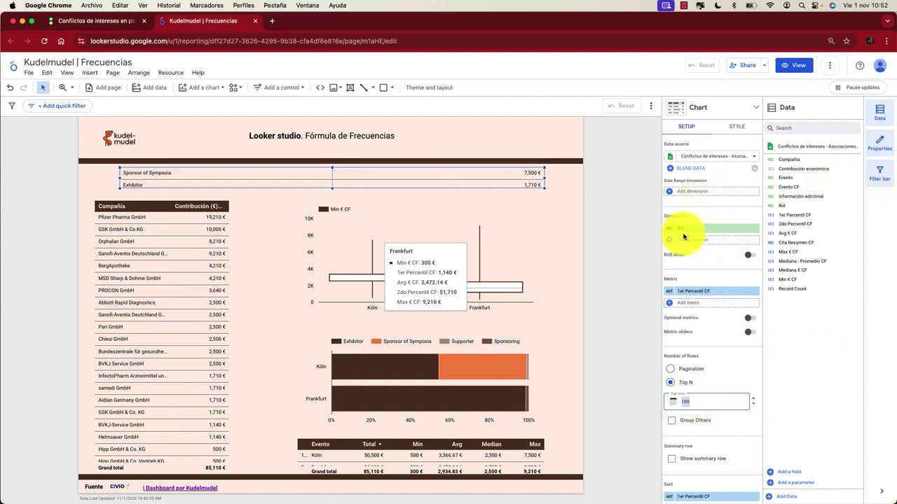
{"action": "left_click_drag", "start_coordinate": [683, 236], "coordinate": [758, 232]}
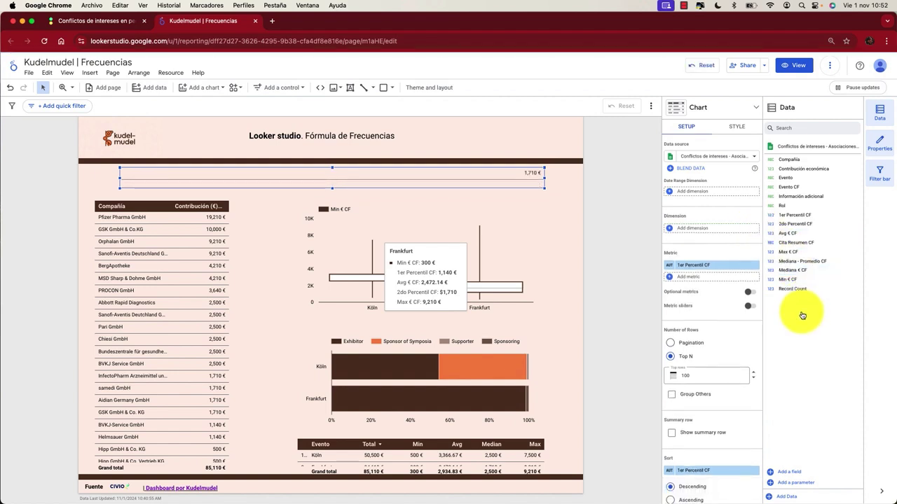
- Replace the strip table's 1er Percentil CF metric with Cita Resumen CF and widen the table slightly past the boxplot's outer edge
{"action": "left_click_drag", "start_coordinate": [793, 242], "coordinate": [736, 279]}
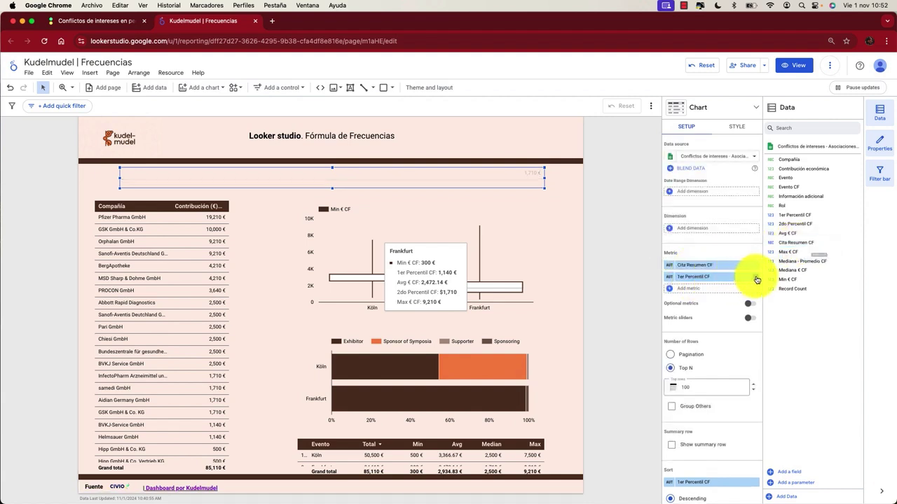
{"action": "left_click", "coordinate": [755, 277]}
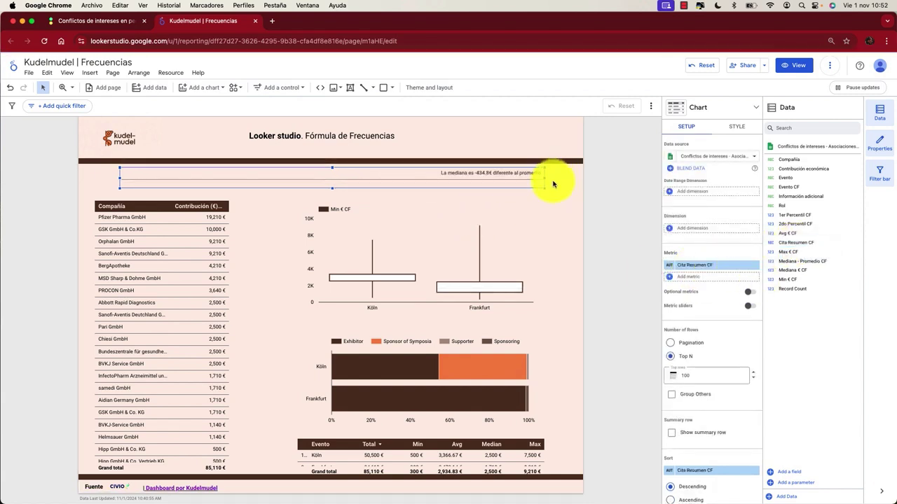
{"action": "left_click_drag", "start_coordinate": [544, 179], "coordinate": [553, 179]}
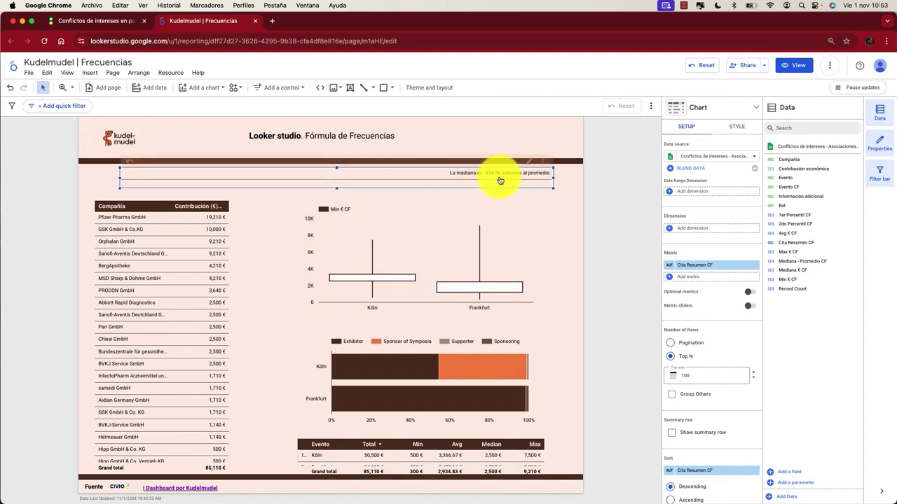
- Center-align the Cita Resumen CF metric in the strip table
{"action": "scroll", "coordinate": [715, 350], "scroll_direction": "down", "scroll_amount": 5}
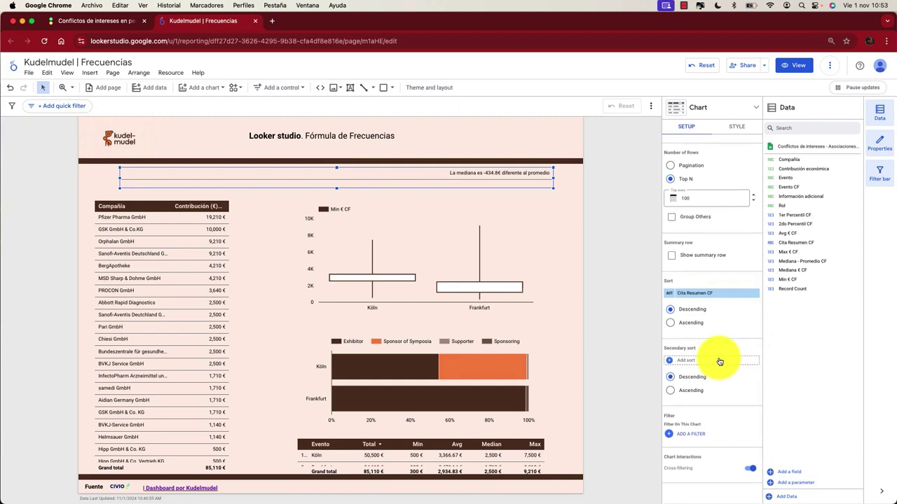
{"action": "scroll", "coordinate": [719, 361], "scroll_direction": "up", "scroll_amount": 5}
{"action": "left_click", "coordinate": [737, 126]}
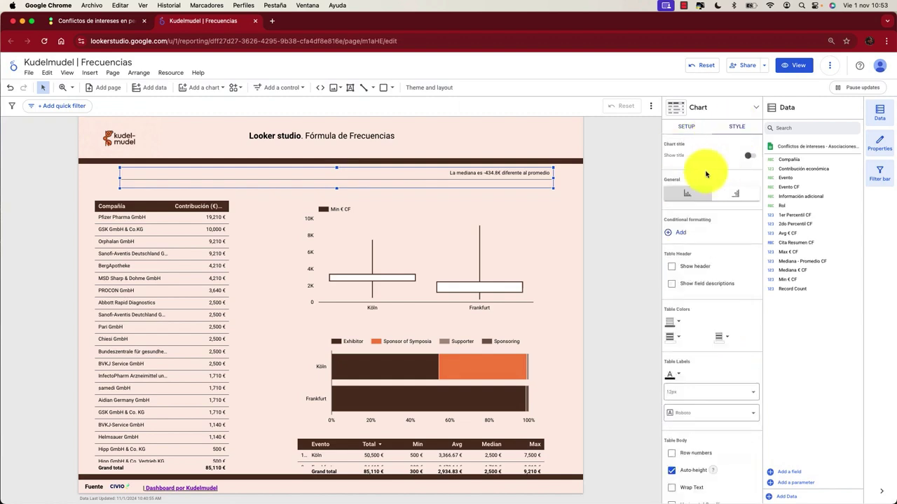
{"action": "scroll", "coordinate": [716, 250], "scroll_direction": "down", "scroll_amount": 3}
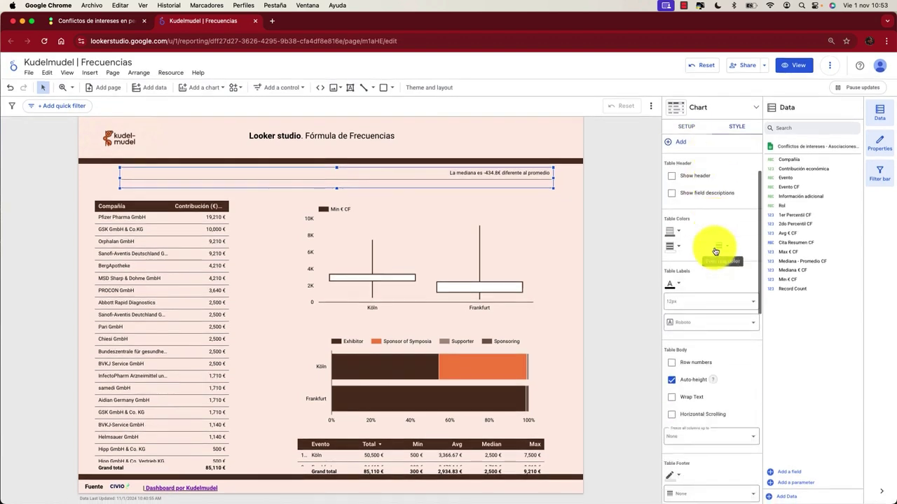
{"action": "scroll", "coordinate": [715, 250], "scroll_direction": "down", "scroll_amount": 3}
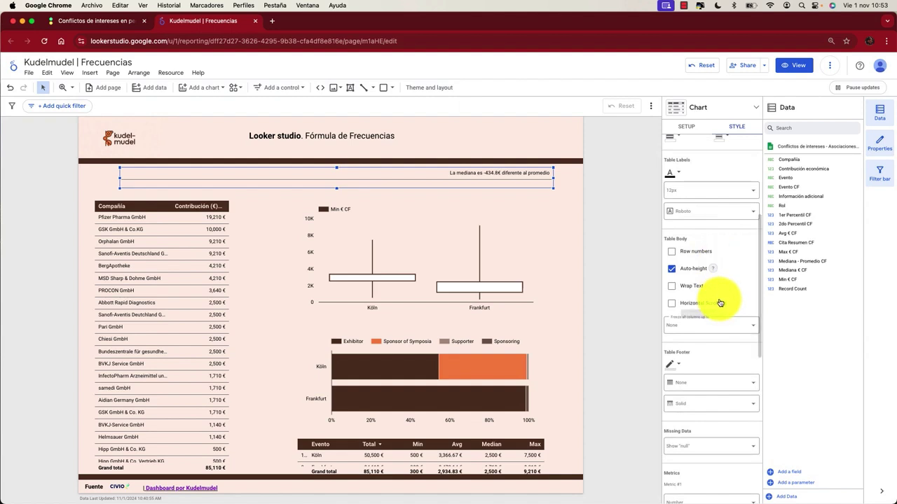
{"action": "scroll", "coordinate": [718, 301], "scroll_direction": "down", "scroll_amount": 5}
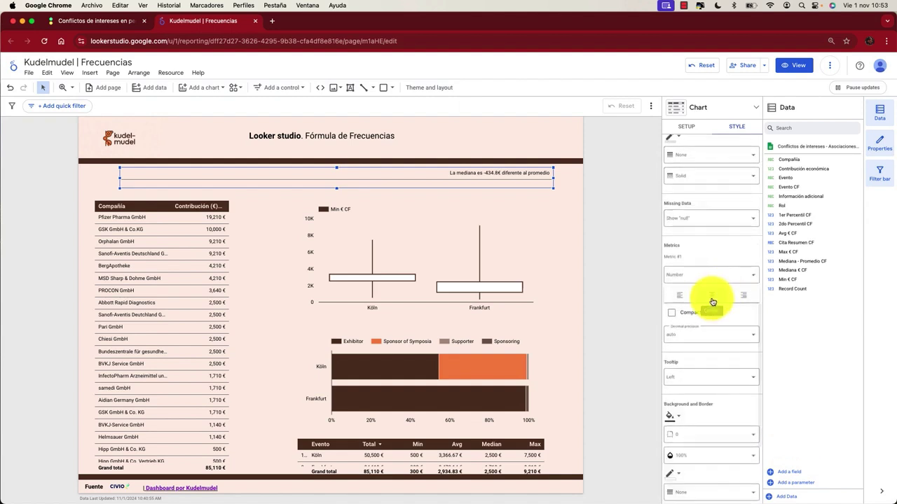
{"action": "left_click", "coordinate": [713, 301]}
- Set the font size of the strip table's labels to 32px
{"action": "scroll", "coordinate": [712, 302], "scroll_direction": "down", "scroll_amount": 4}
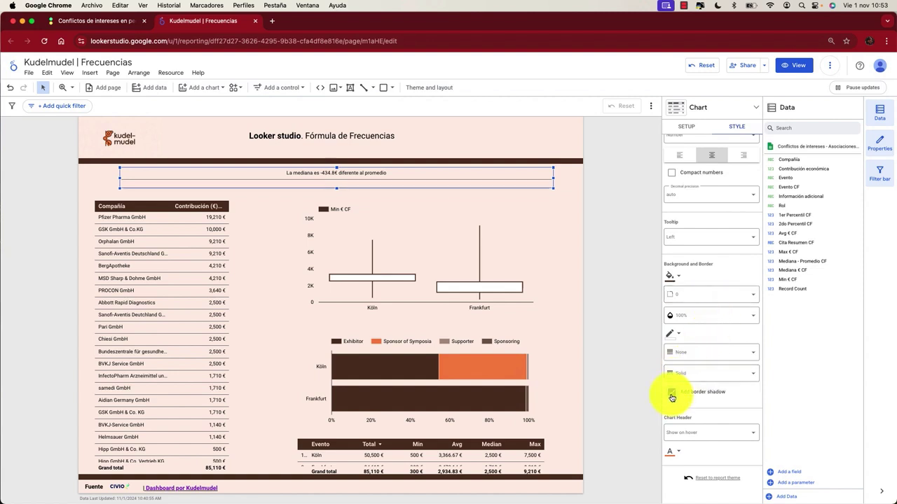
{"action": "scroll", "coordinate": [696, 356], "scroll_direction": "up", "scroll_amount": 9}
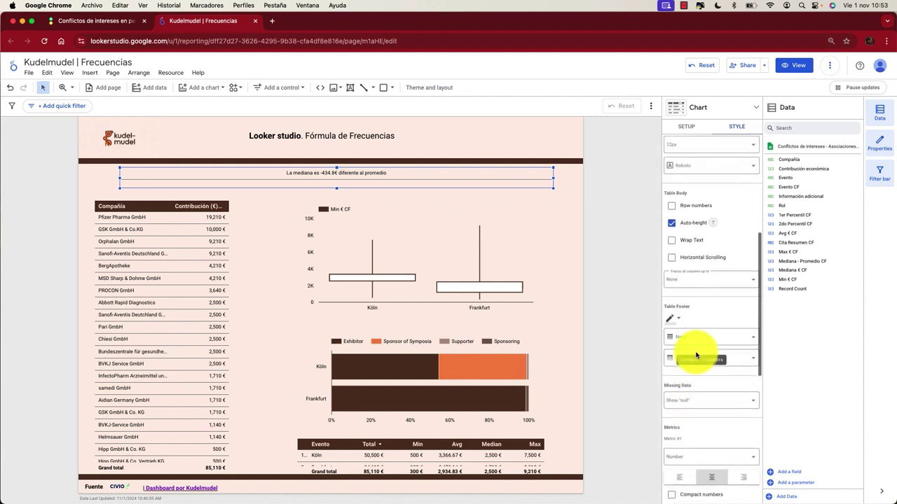
{"action": "scroll", "coordinate": [696, 356], "scroll_direction": "up", "scroll_amount": 6}
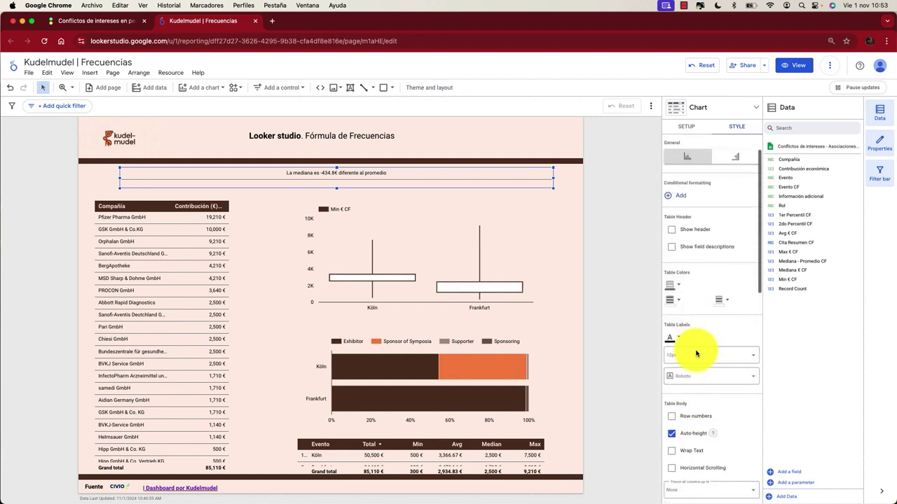
{"action": "left_click", "coordinate": [750, 359]}
{"action": "scroll", "coordinate": [699, 420], "scroll_direction": "down", "scroll_amount": 5}
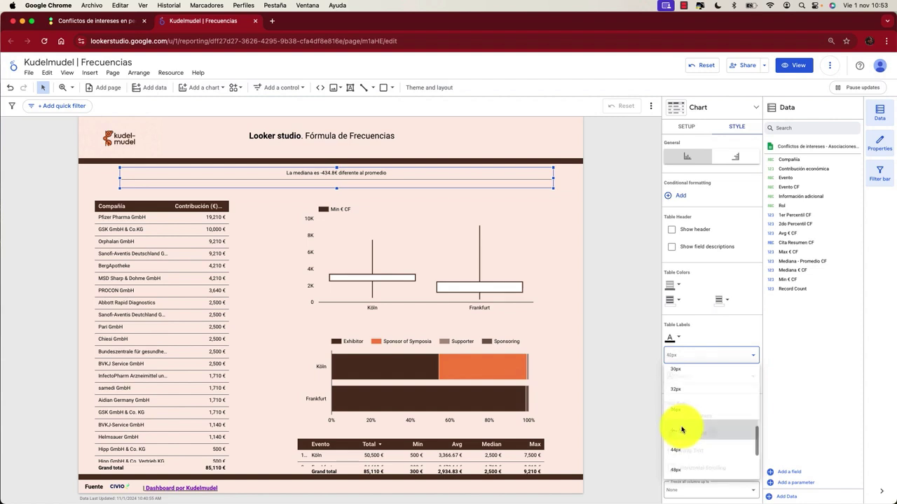
{"action": "left_click", "coordinate": [682, 429]}
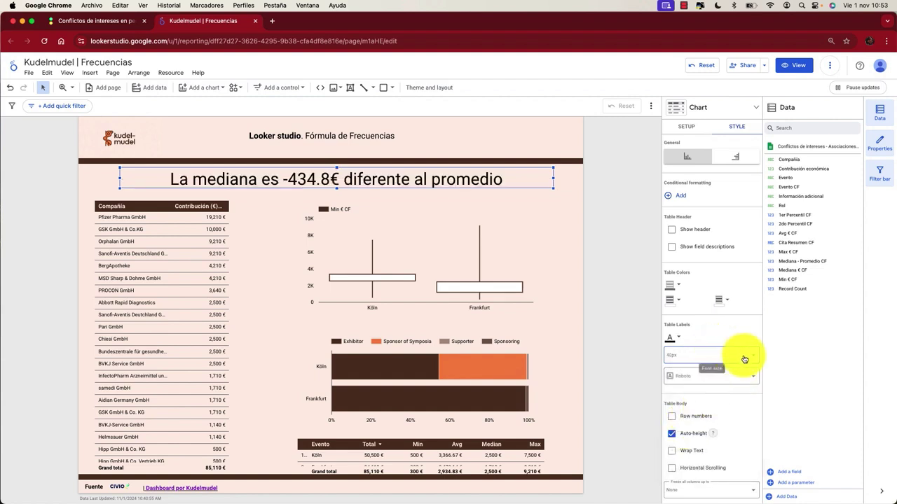
{"action": "left_click", "coordinate": [754, 358]}
{"action": "left_click", "coordinate": [690, 436]}
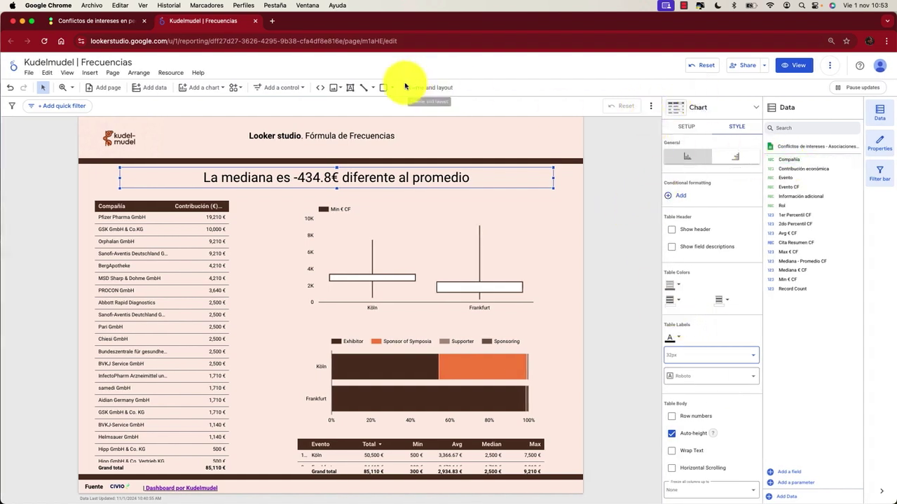
- Draw a horizontal line across the full width of the summary sentence and nudge it down until it sits just beneath the text
{"action": "left_click", "coordinate": [364, 88]}
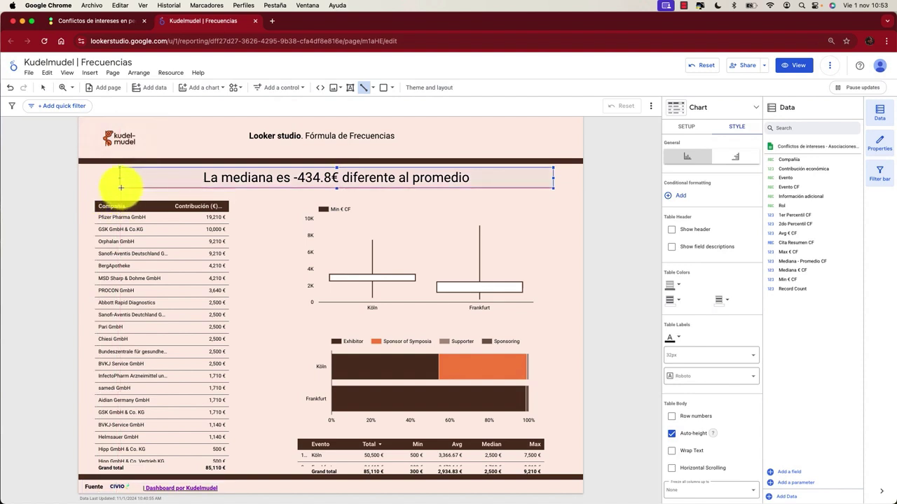
{"action": "mouse_move", "coordinate": [119, 184]}
{"action": "left_mouse_down"}
{"action": "mouse_move", "coordinate": [558, 184]}
{"action": "mouse_move", "coordinate": [554, 179]}
{"action": "left_mouse_up"}
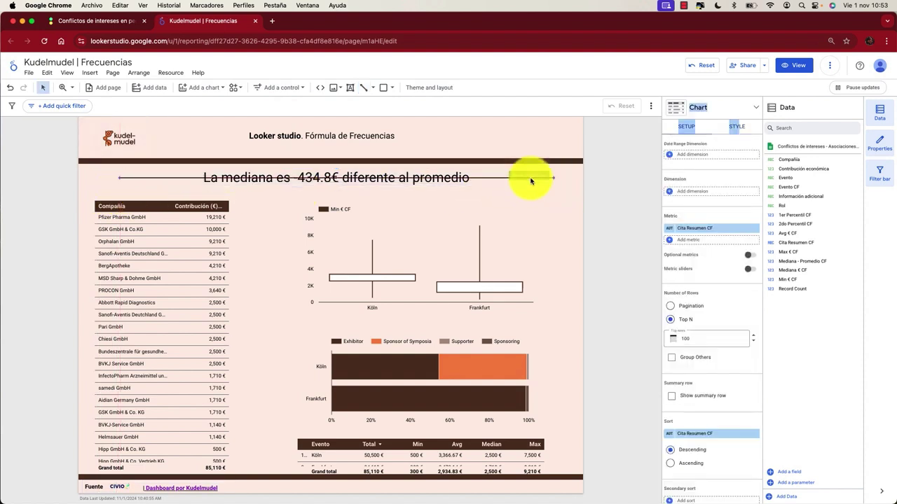
{"action": "key", "text": "Down"}
{"action": "key", "text": "Down"}
{"action": "key", "text": "Down"}
{"action": "key", "text": "Down"}
{"action": "key", "text": "Down"}
{"action": "key", "text": "Down"}
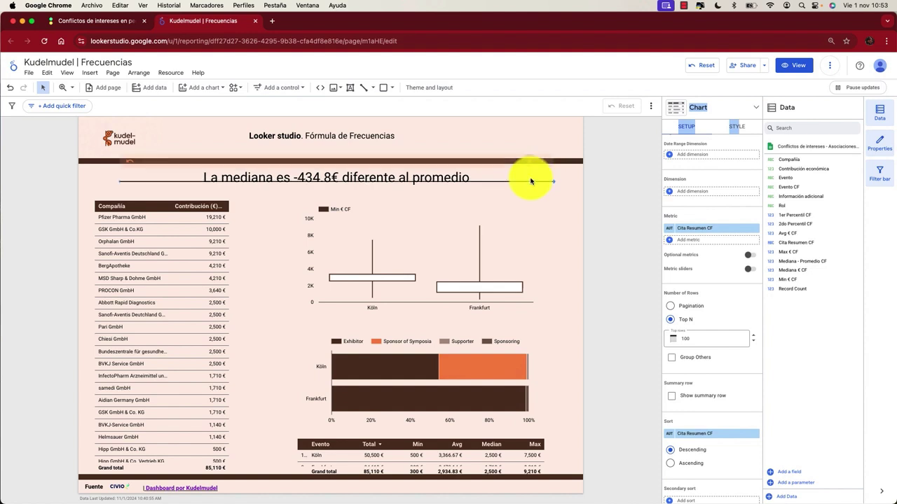
{"action": "key", "text": "Down"}
{"action": "key", "text": "Down"}
{"action": "key", "text": "Down"}
{"action": "key", "text": "Down"}
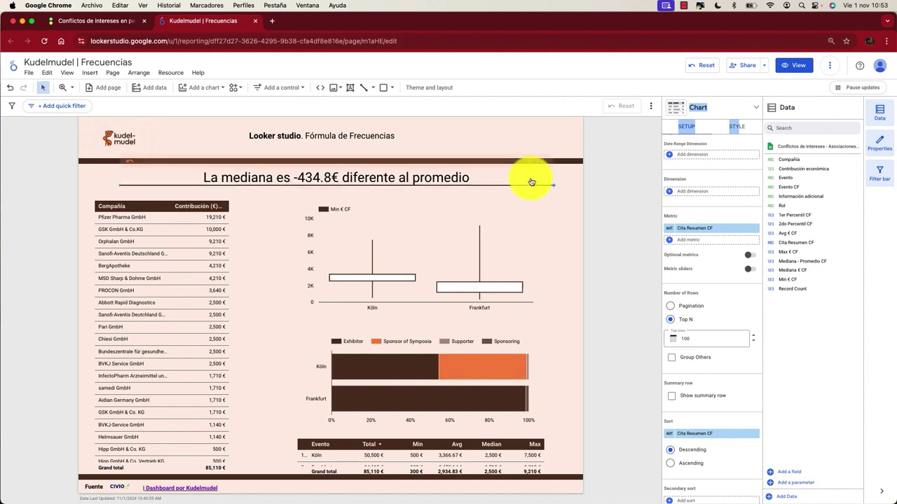